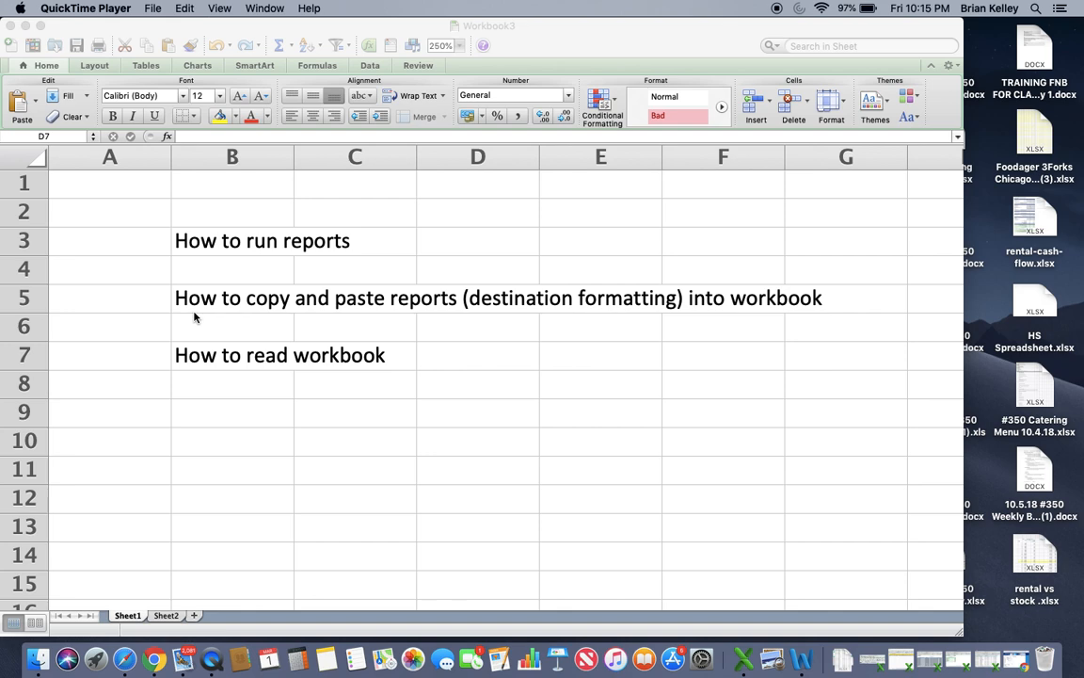
Switch from the workbook to Chrome and open the GL account selection of RightView's Internal Finance GL Detail Inquiry report
{"action": "left_click", "coordinate": [25, 26]}
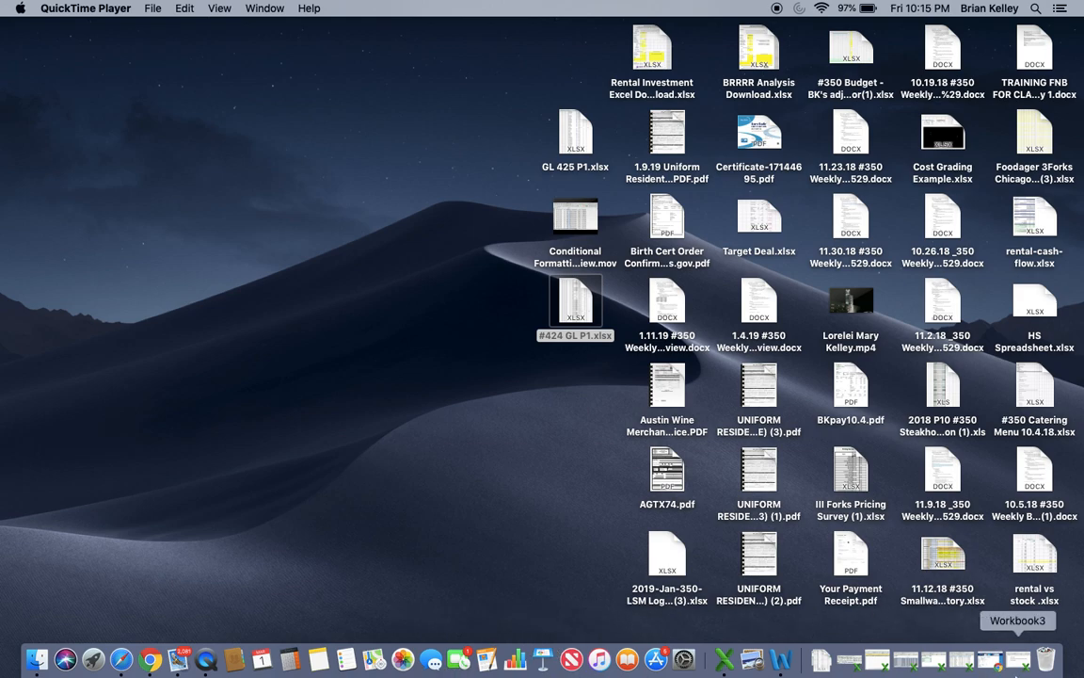
{"action": "left_click", "coordinate": [936, 660]}
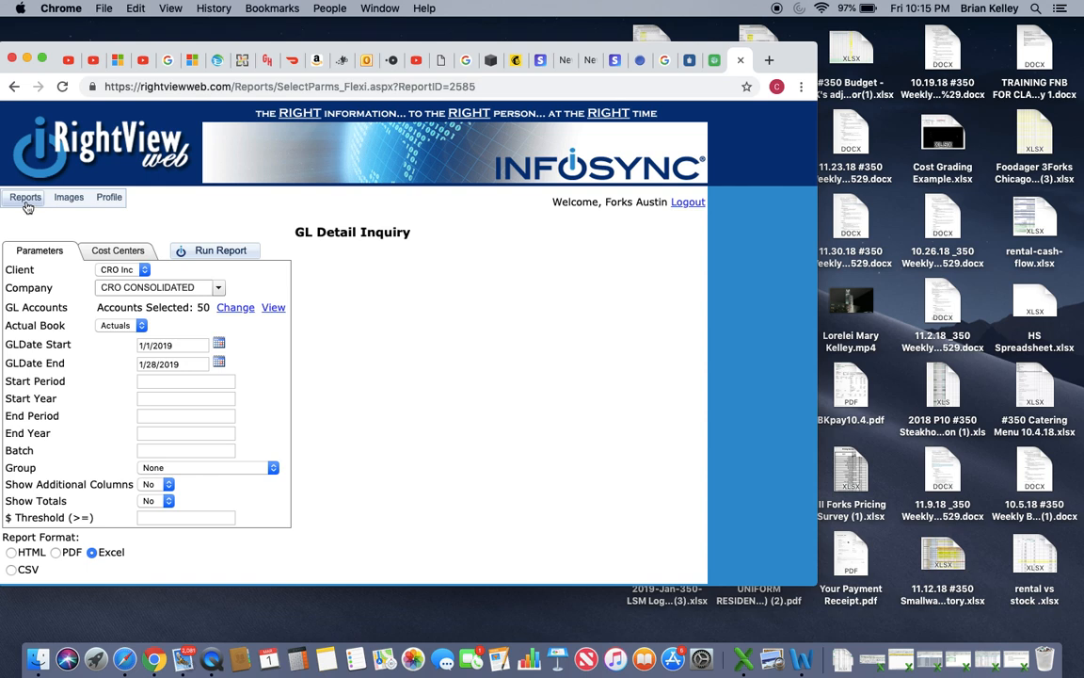
{"action": "mouse_move", "coordinate": [27, 207]}
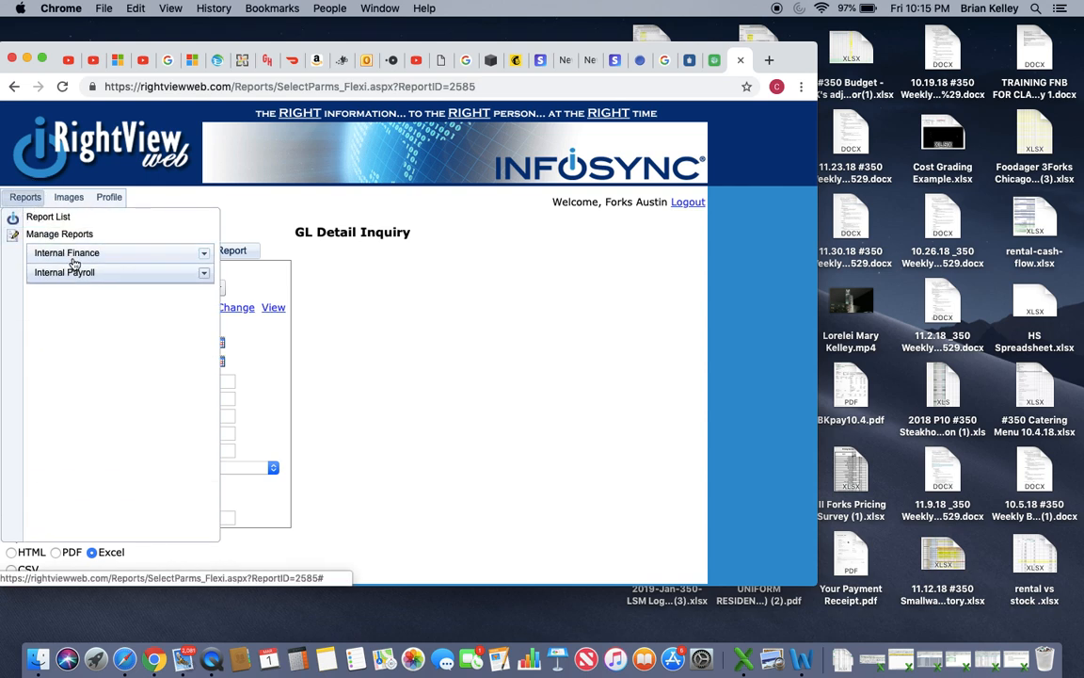
{"action": "left_click", "coordinate": [74, 256]}
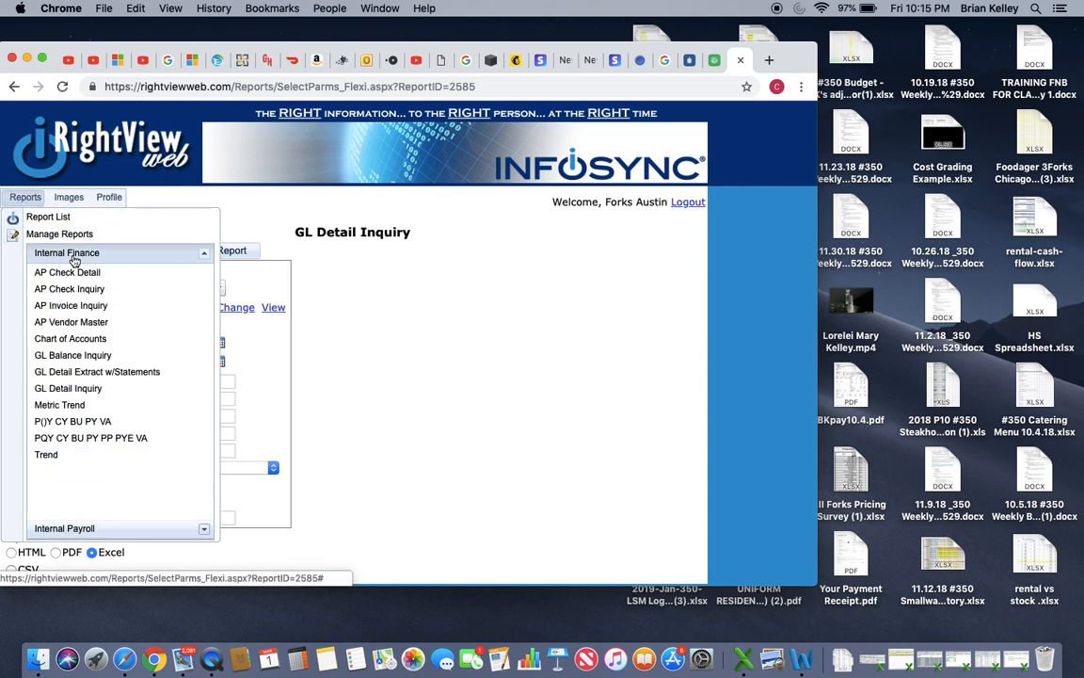
{"action": "left_click", "coordinate": [67, 391]}
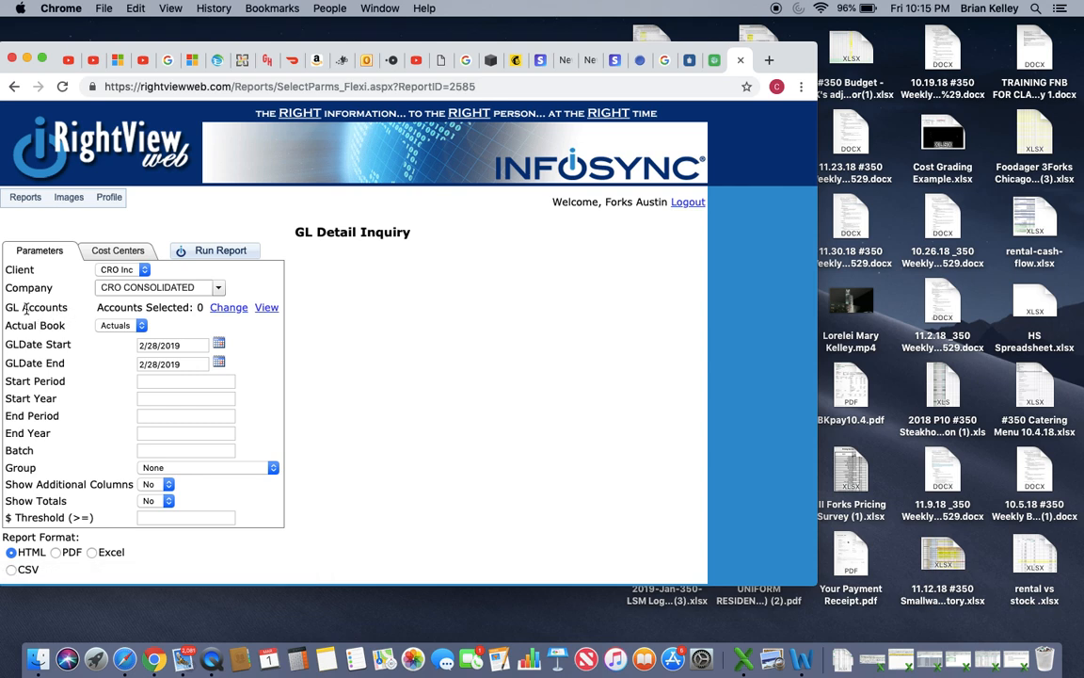
{"action": "left_click", "coordinate": [226, 310]}
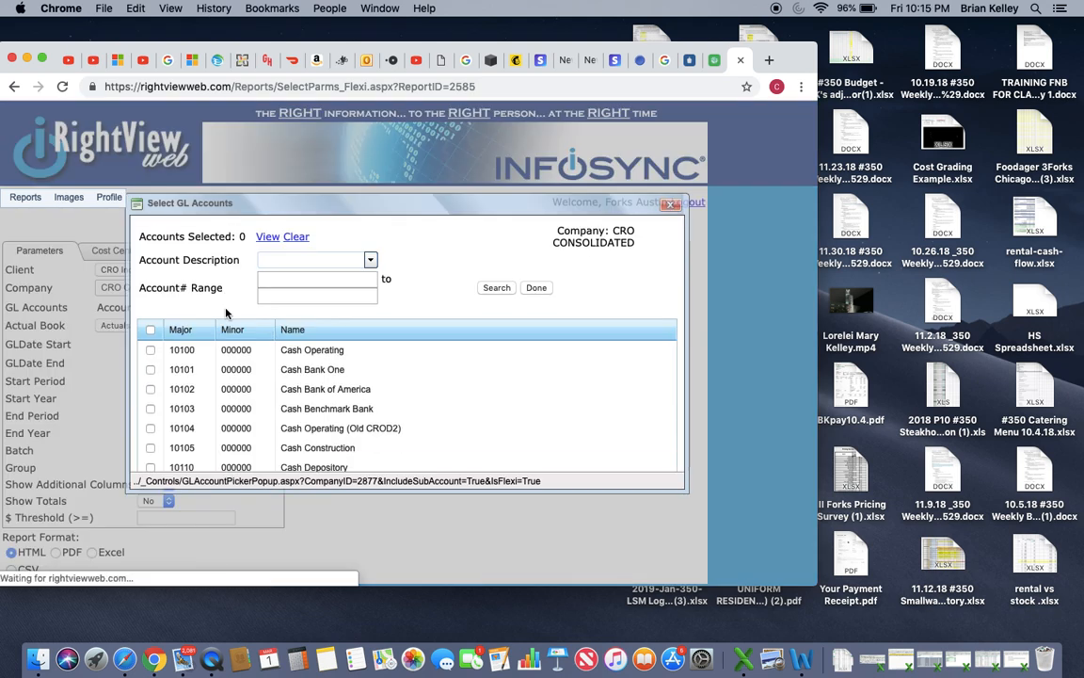
{"action": "left_click", "coordinate": [28, 673]}
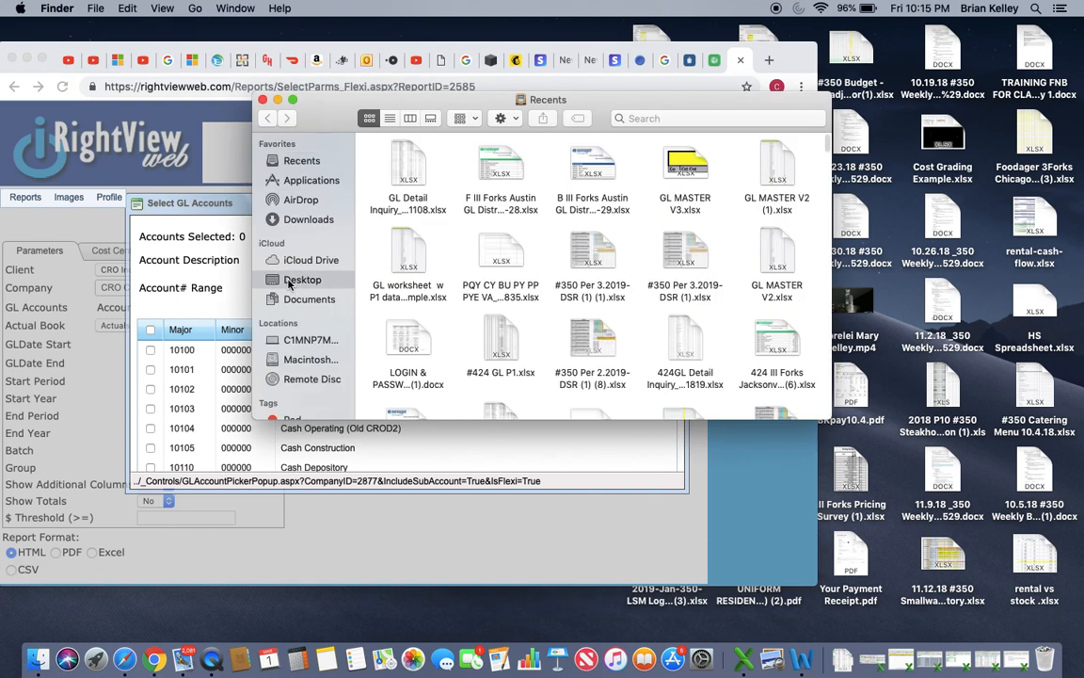
{"action": "left_click", "coordinate": [289, 283]}
{"action": "left_click", "coordinate": [277, 99]}
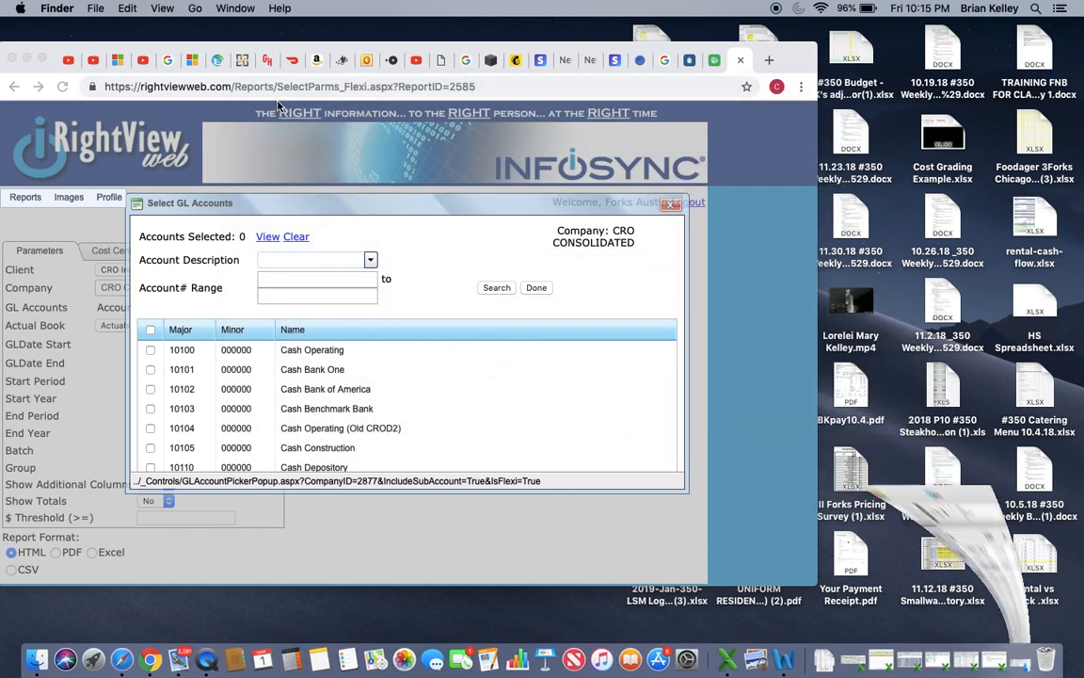
Search the GL account range 40100 to 99999 and select all the matching accounts for the report
{"action": "left_click", "coordinate": [272, 278]}
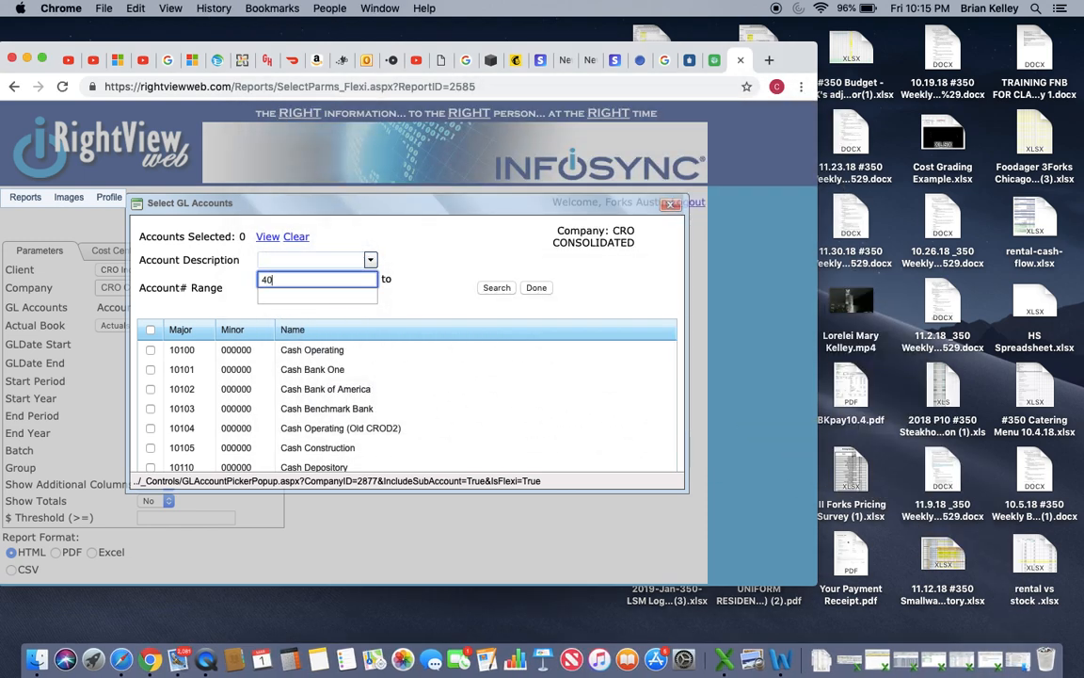
{"action": "type", "text": "40100"}
{"action": "left_click", "coordinate": [272, 296]}
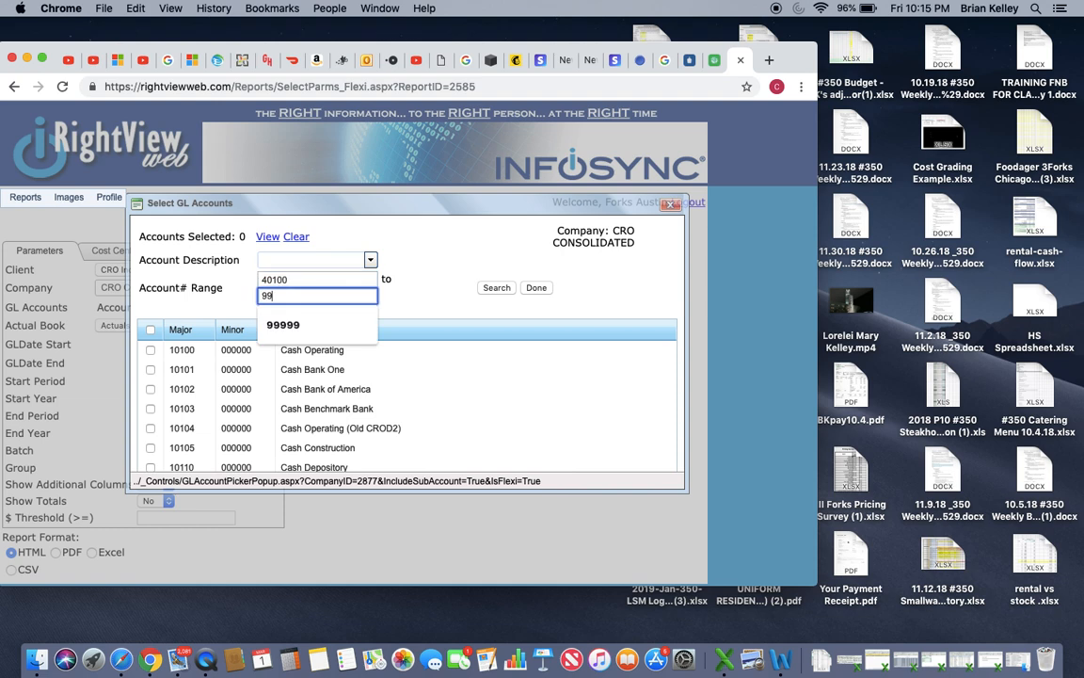
{"action": "left_click", "coordinate": [485, 289]}
{"action": "left_click", "coordinate": [149, 331]}
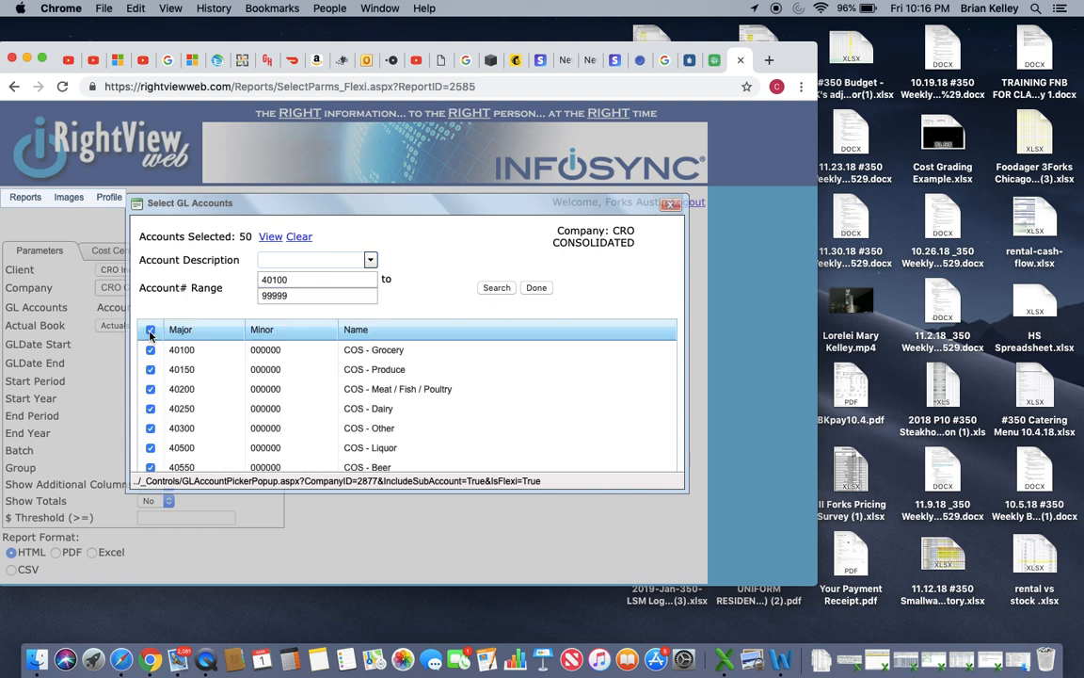
{"action": "left_click", "coordinate": [536, 287]}
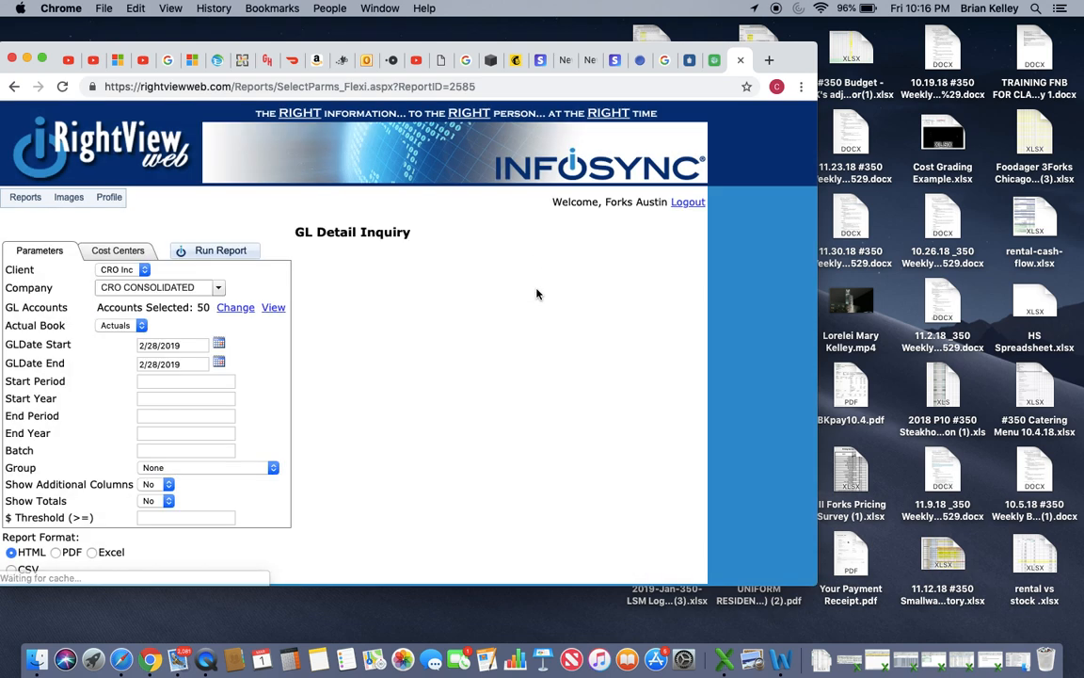
Set the GL date range to 1/1/2019 through 1/28/2019 and run the inquiry in Excel format
{"action": "left_click", "coordinate": [219, 345]}
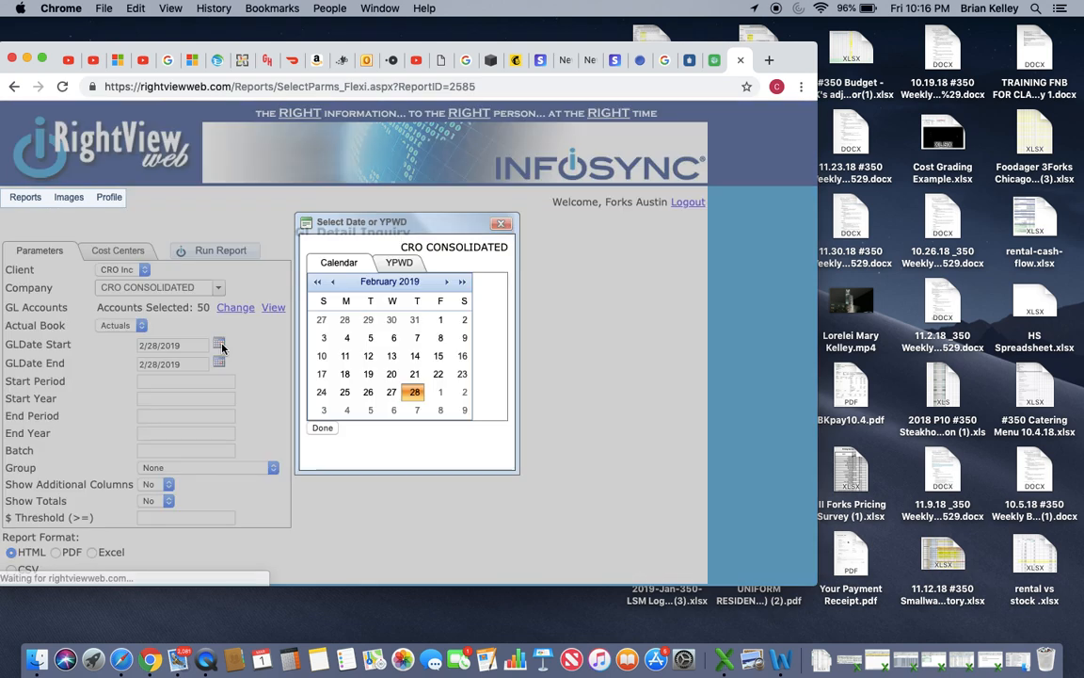
{"action": "left_click", "coordinate": [334, 282]}
{"action": "left_click", "coordinate": [368, 321]}
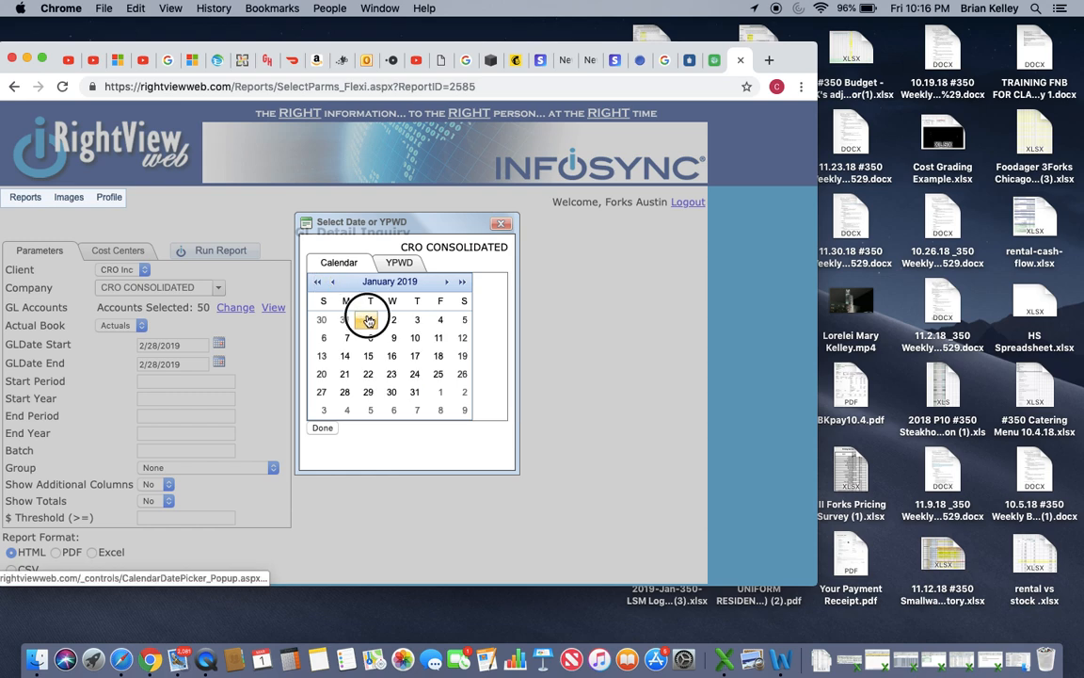
{"action": "left_click", "coordinate": [322, 429]}
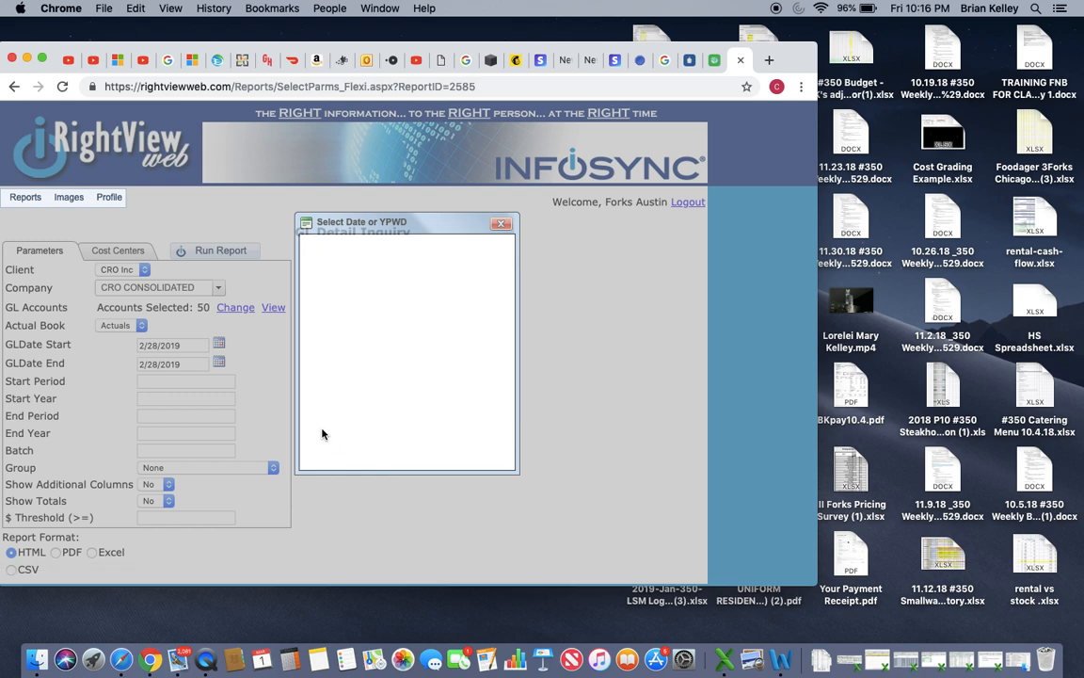
{"action": "left_click", "coordinate": [219, 364]}
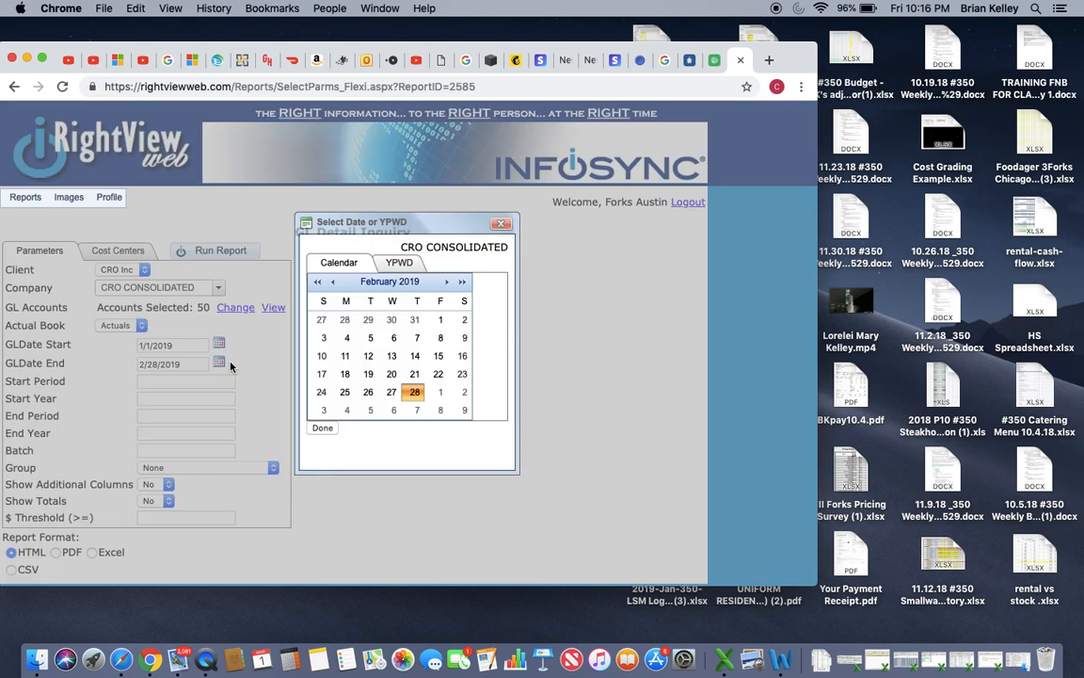
{"action": "left_click", "coordinate": [334, 282]}
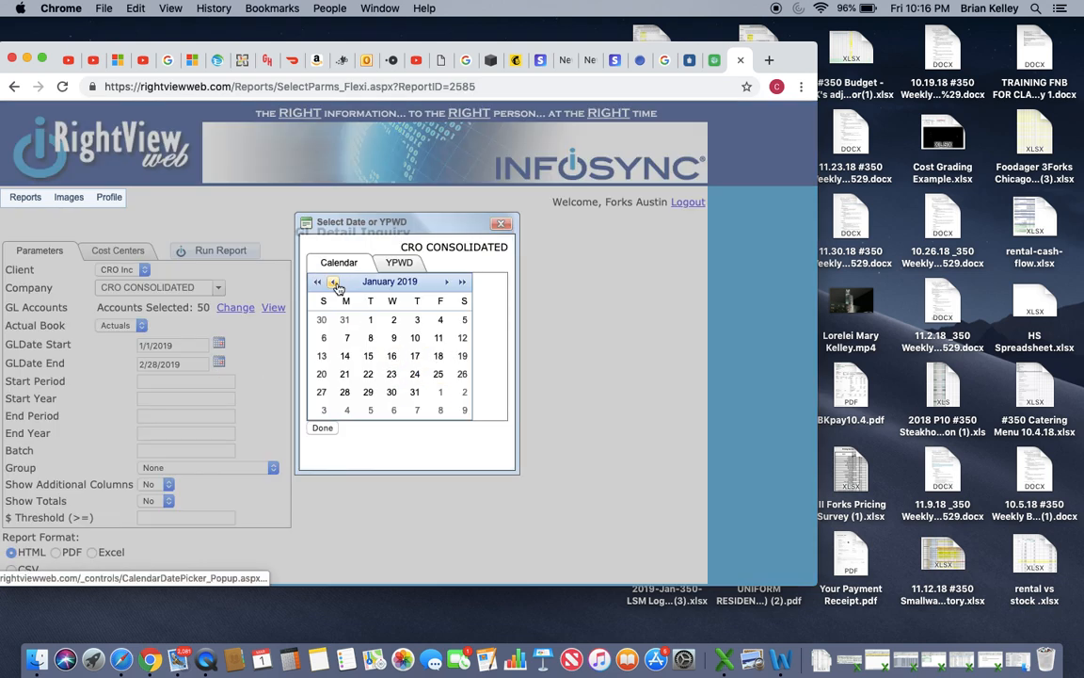
{"action": "left_click", "coordinate": [344, 392]}
{"action": "left_click", "coordinate": [325, 428]}
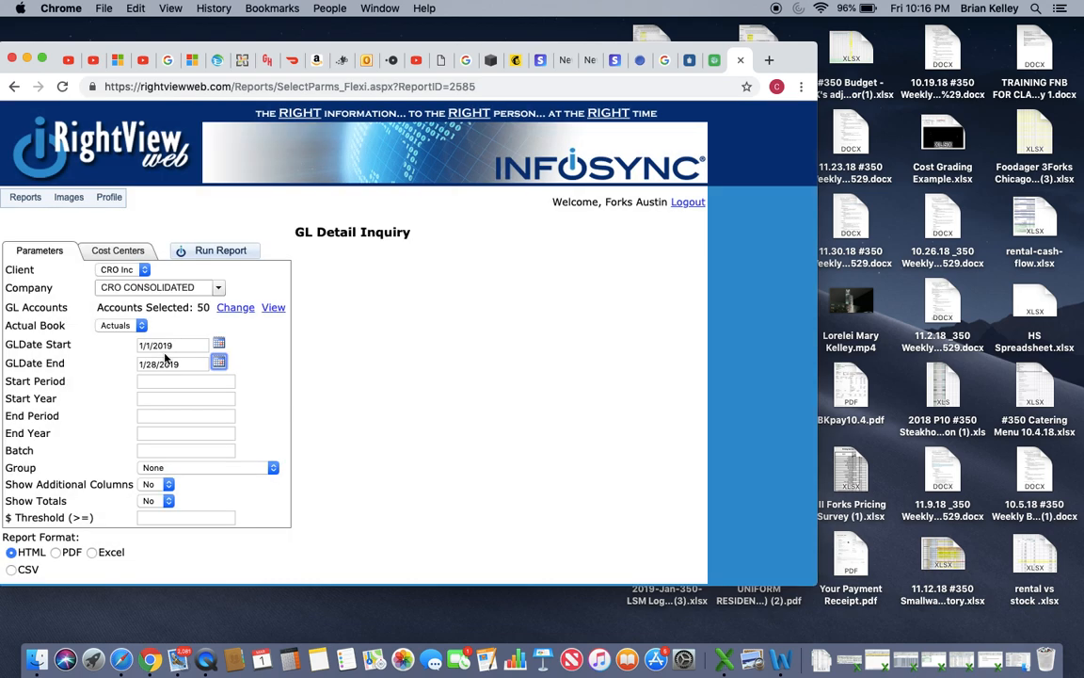
{"action": "left_click", "coordinate": [93, 553]}
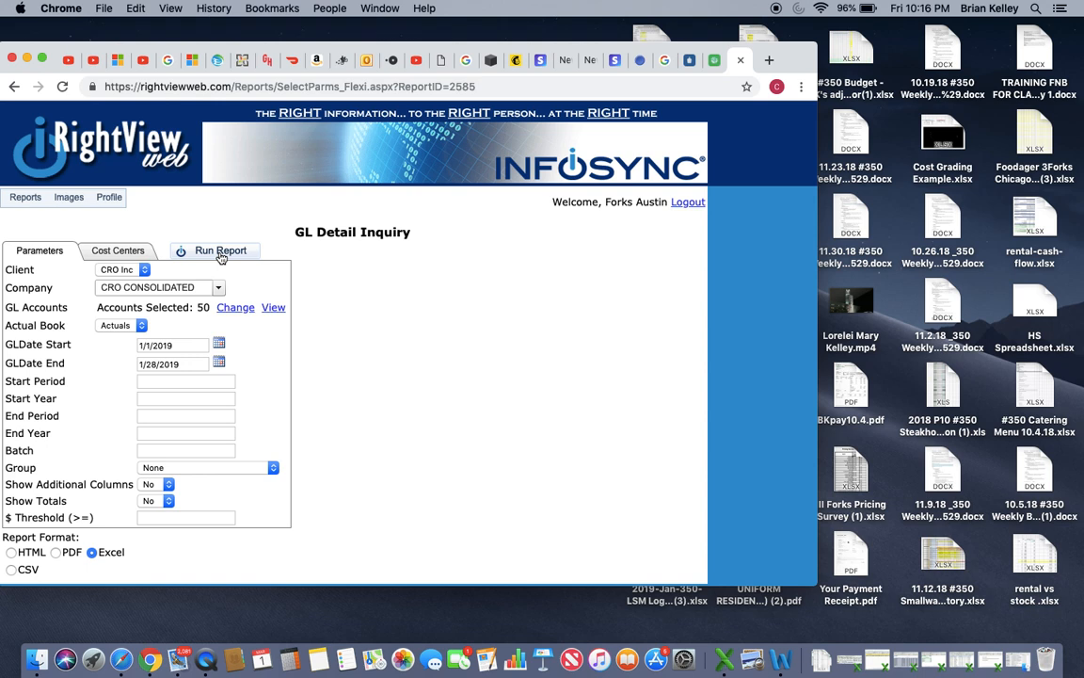
Switch to Bevager and open the GL Distribution report from its reports list
{"action": "left_click", "coordinate": [691, 60]}
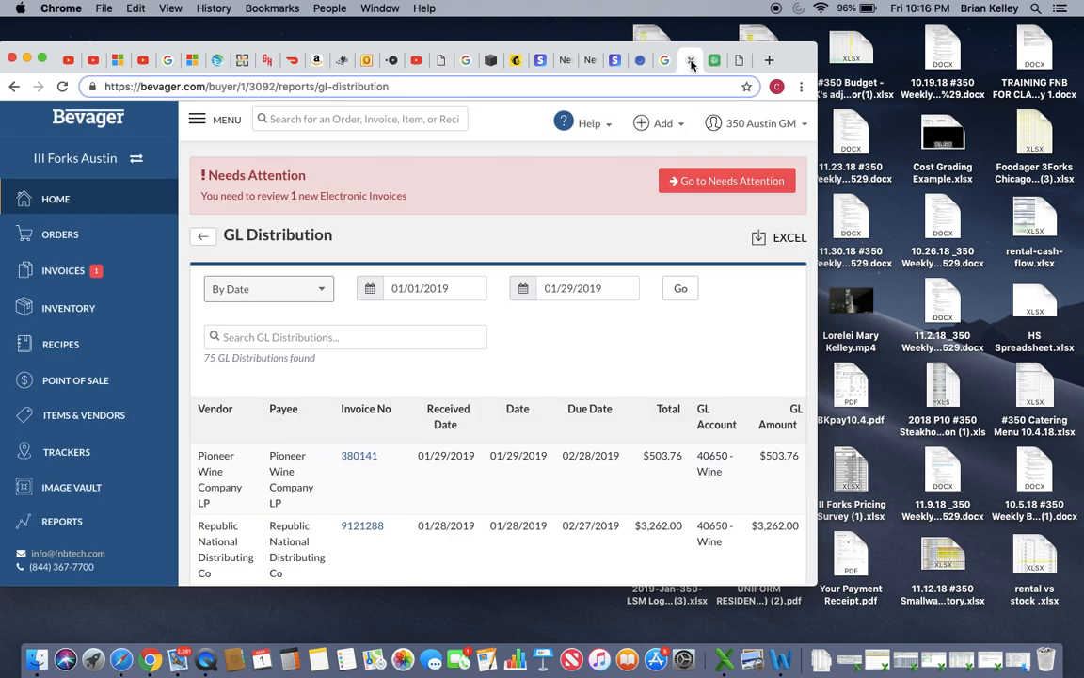
{"action": "left_click", "coordinate": [84, 529]}
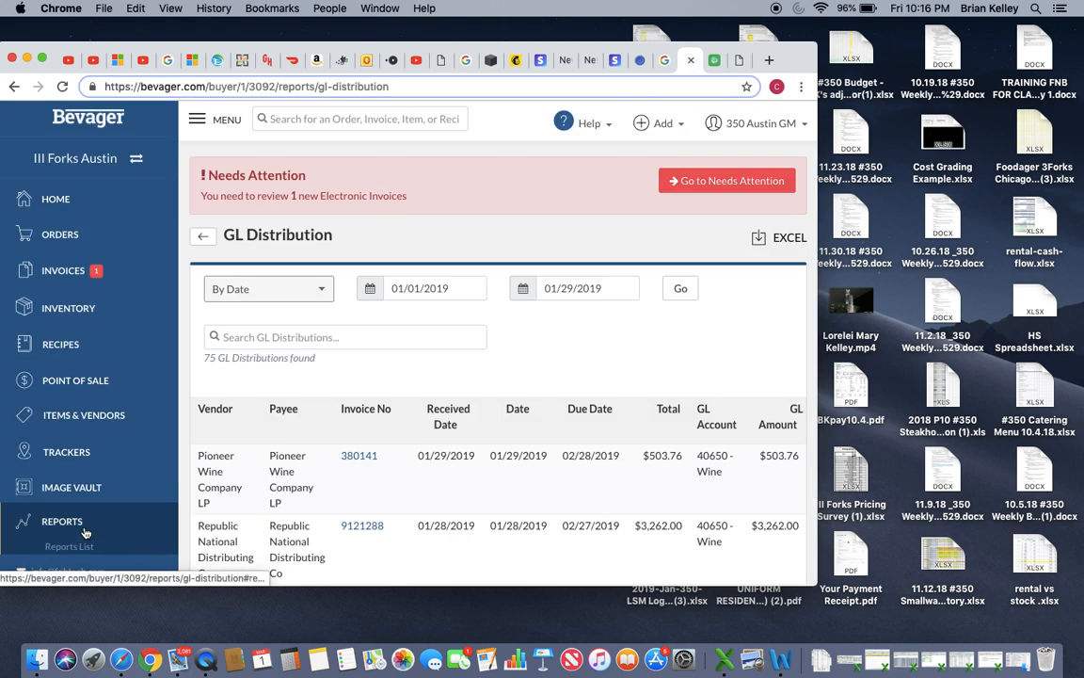
{"action": "scroll", "coordinate": [83, 527], "scroll_direction": "down", "scroll_amount": 2}
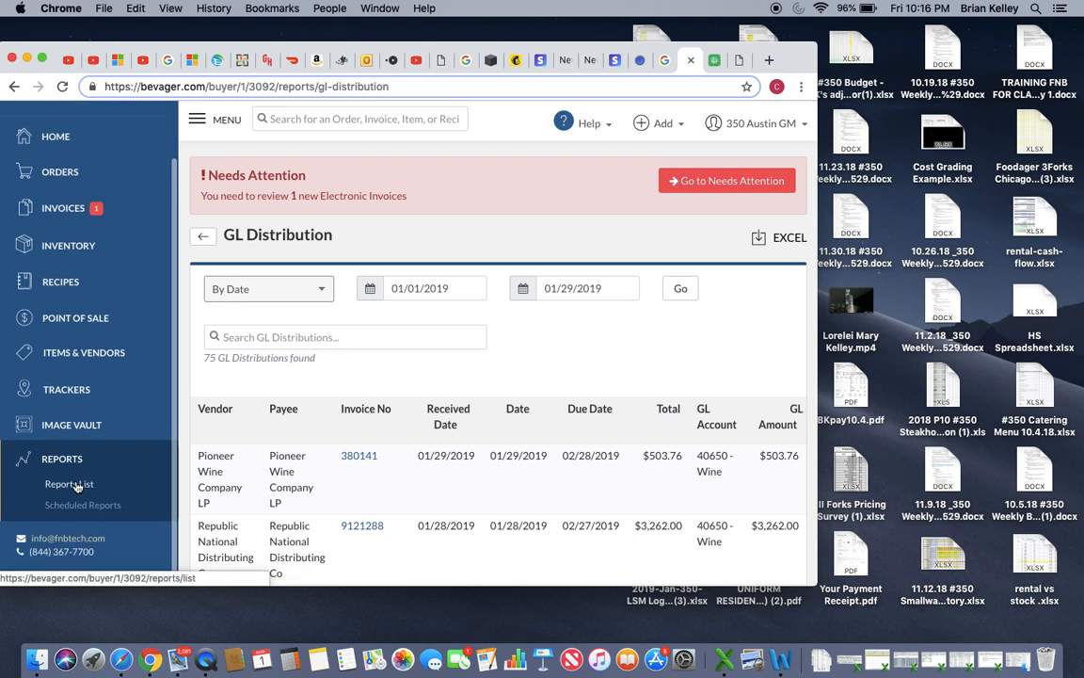
{"action": "left_click", "coordinate": [77, 485]}
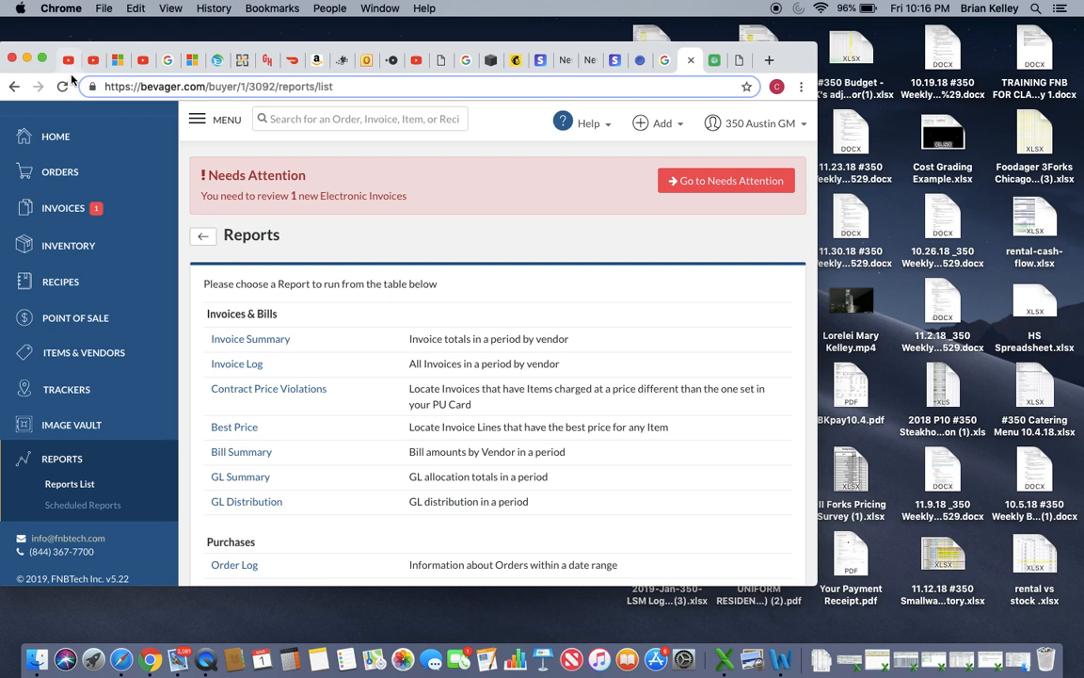
{"action": "scroll", "coordinate": [307, 368], "scroll_direction": "down", "scroll_amount": 4}
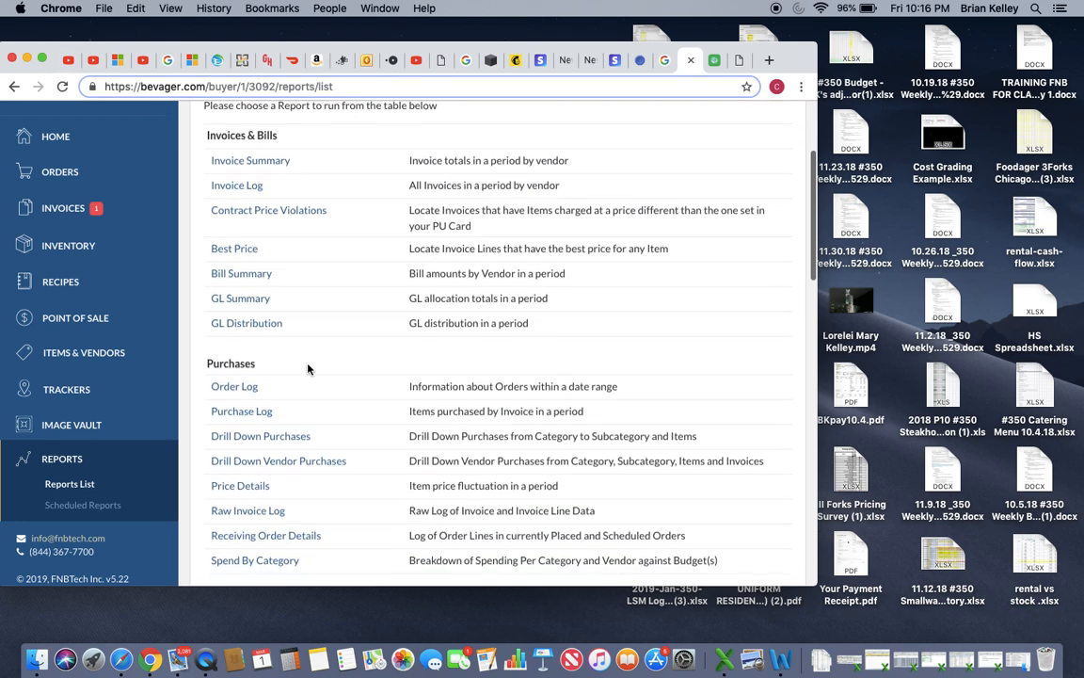
{"action": "scroll", "coordinate": [301, 395], "scroll_direction": "down", "scroll_amount": 2}
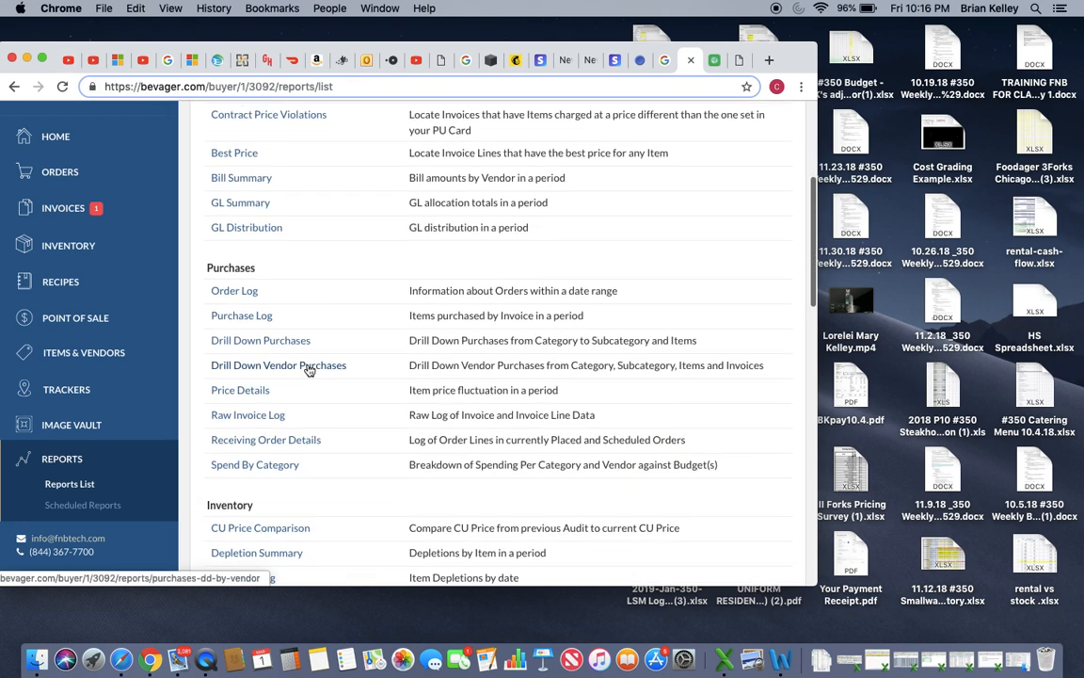
{"action": "left_click", "coordinate": [252, 231]}
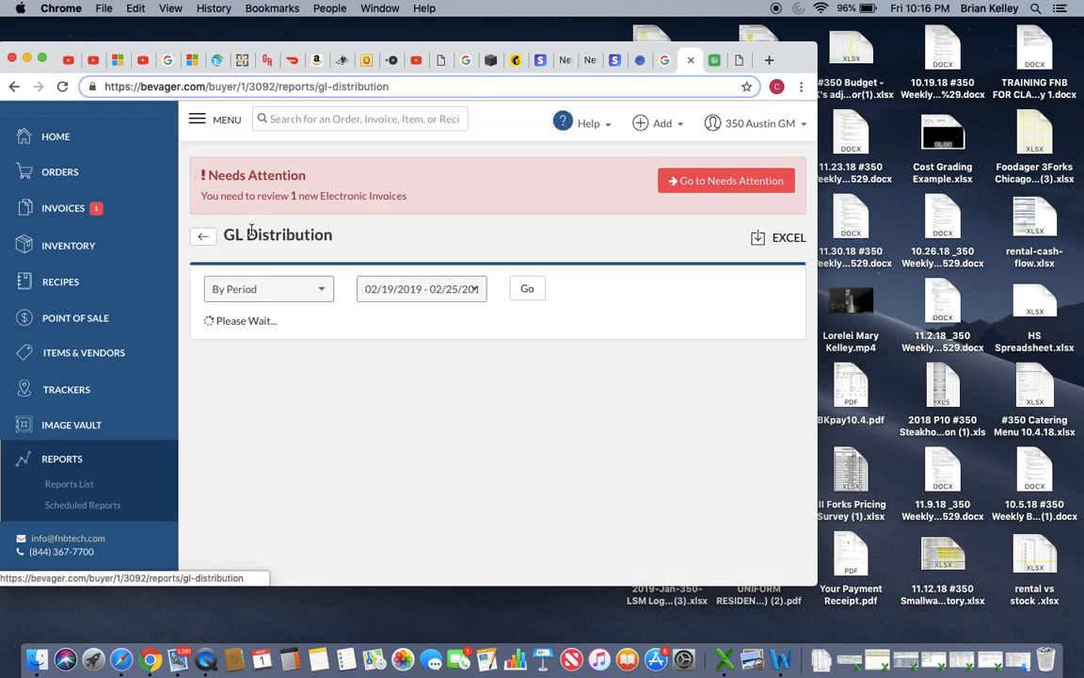
Filter the Bevager GL Distribution report by date, with 01/01/2019 as the start date
{"action": "left_click_drag", "start_coordinate": [816, 585], "coordinate": [1011, 616]}
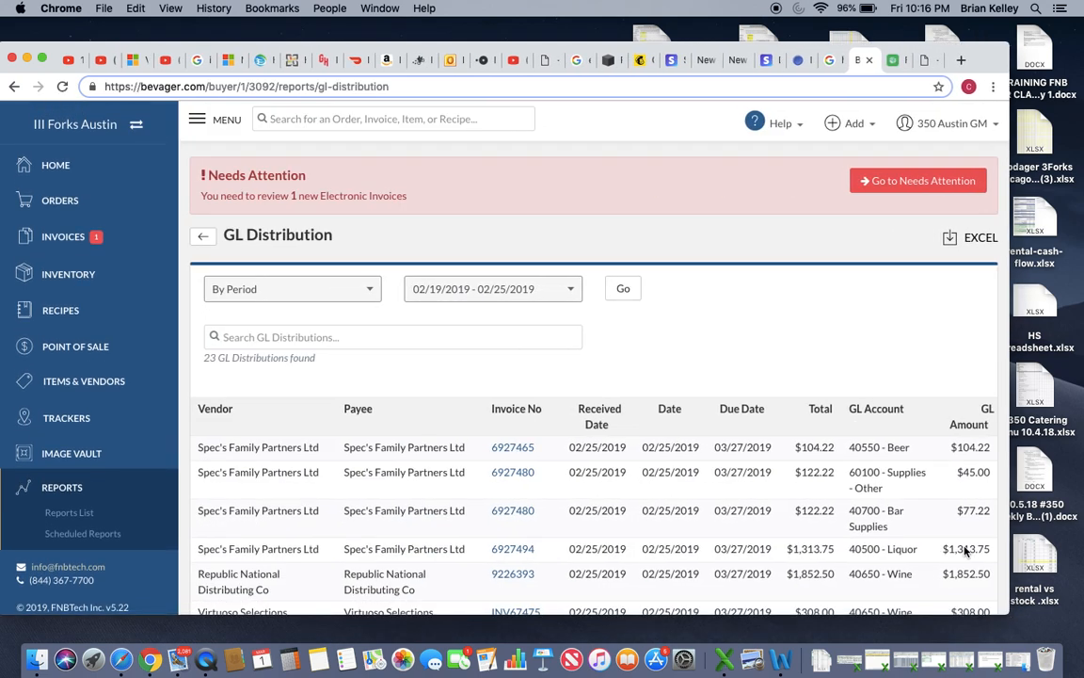
{"action": "left_click", "coordinate": [367, 299]}
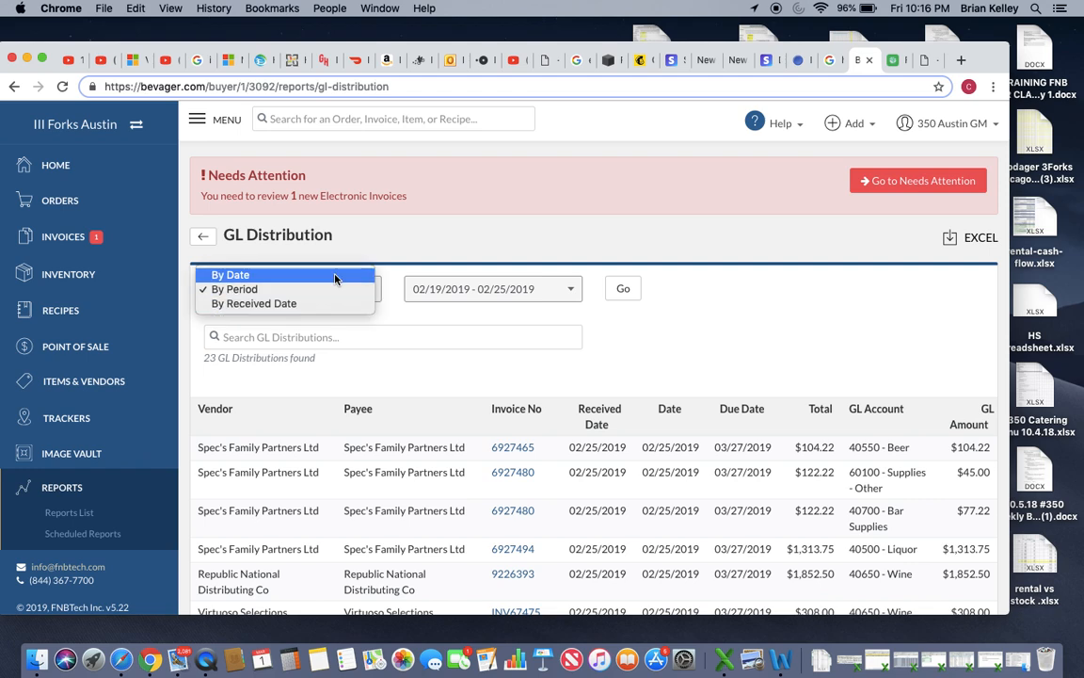
{"action": "left_click", "coordinate": [335, 275]}
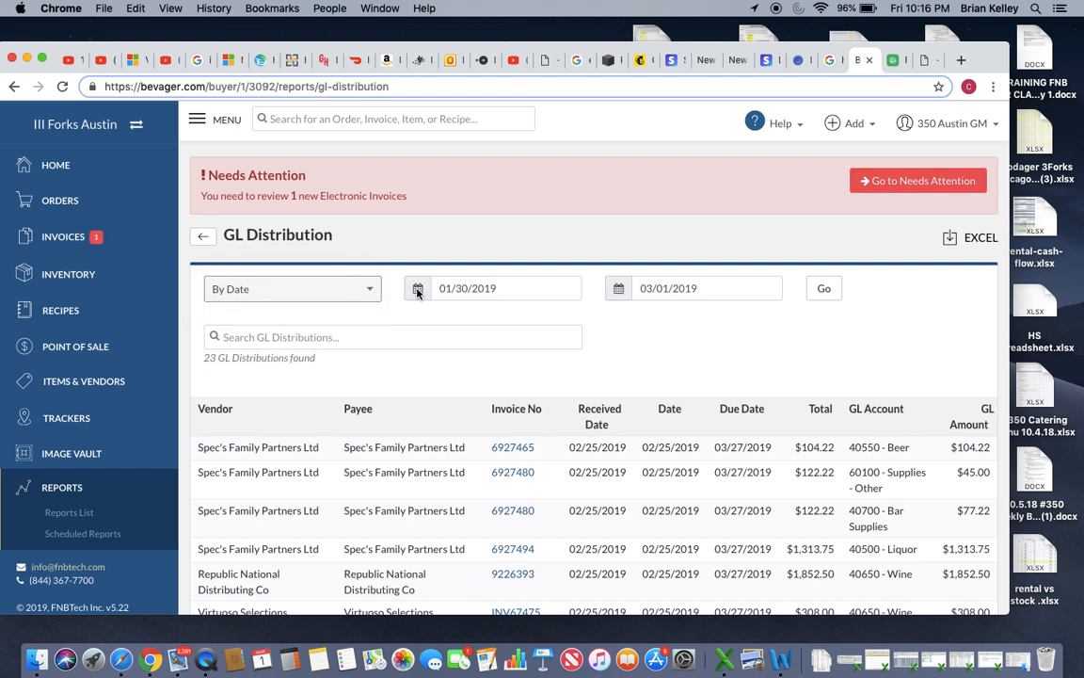
{"action": "left_click", "coordinate": [416, 293]}
{"action": "left_click", "coordinate": [447, 318]}
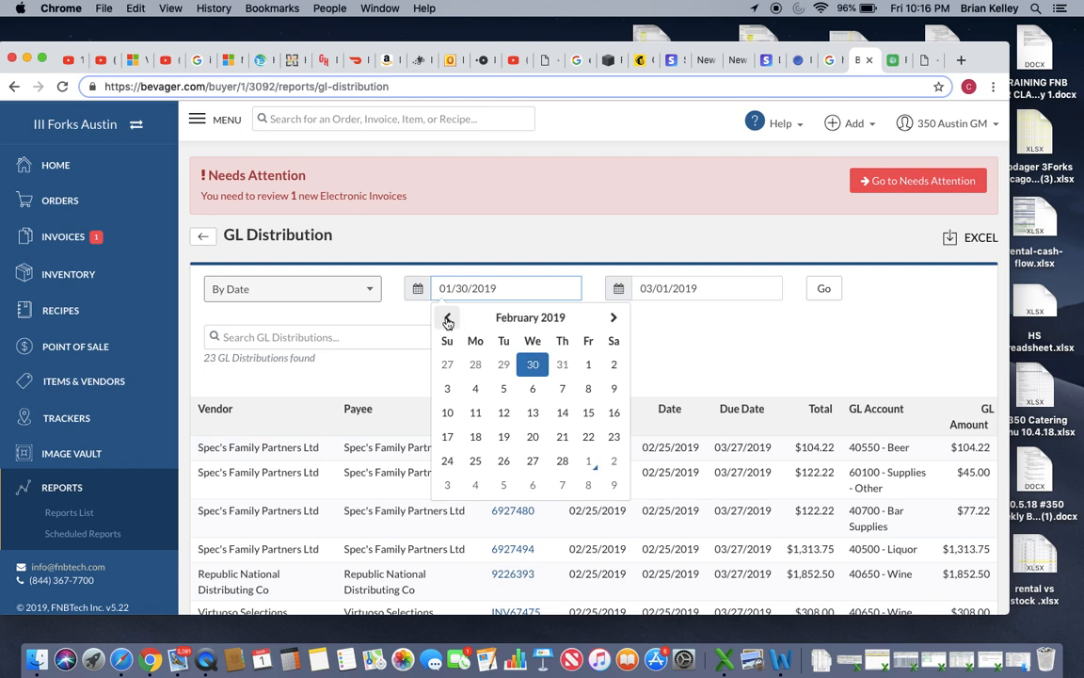
{"action": "left_click", "coordinate": [447, 318]}
{"action": "left_click", "coordinate": [504, 365]}
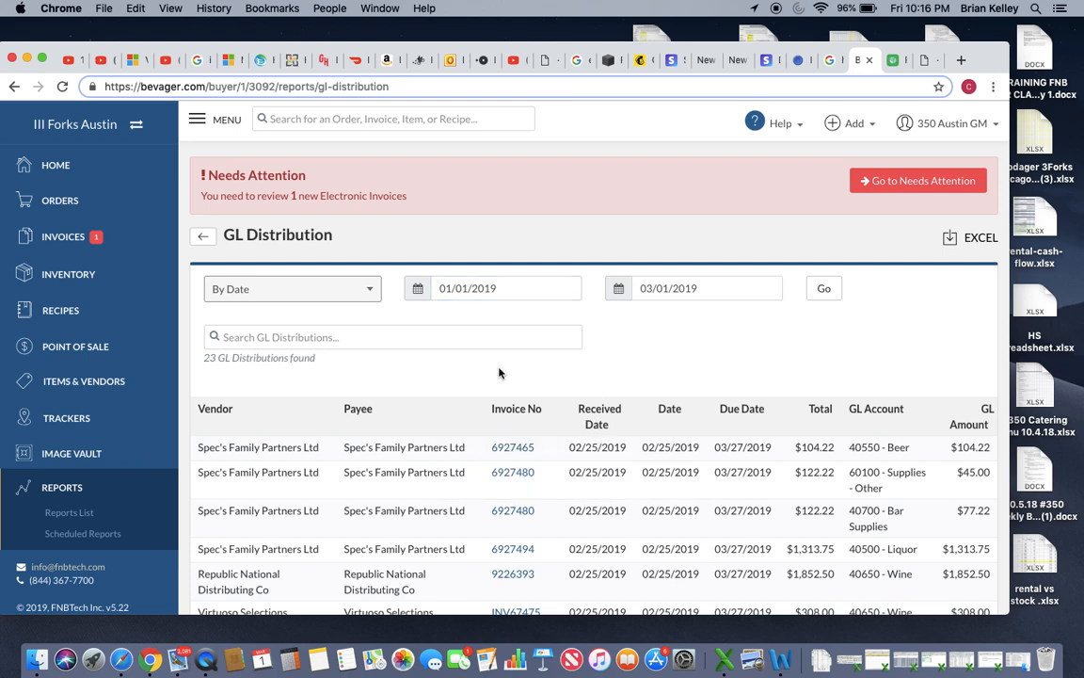
Set the GL Distribution end date to 01/28/2019 and run the report
{"action": "left_click", "coordinate": [621, 294]}
{"action": "left_click", "coordinate": [650, 317]}
{"action": "left_click", "coordinate": [650, 319]}
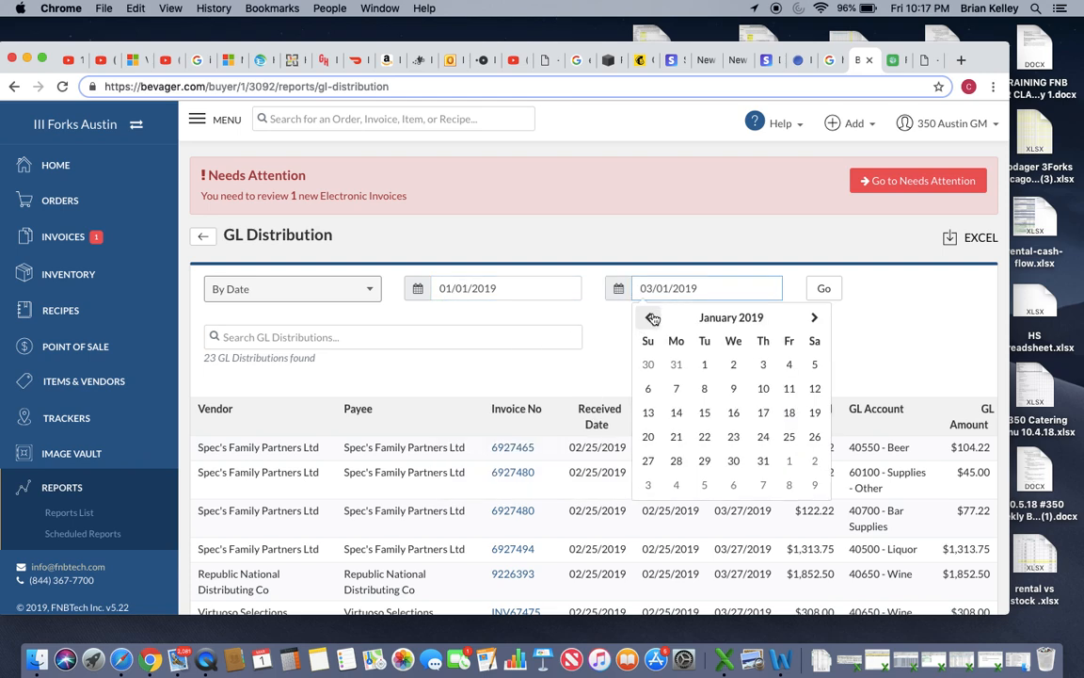
{"action": "left_click", "coordinate": [678, 459]}
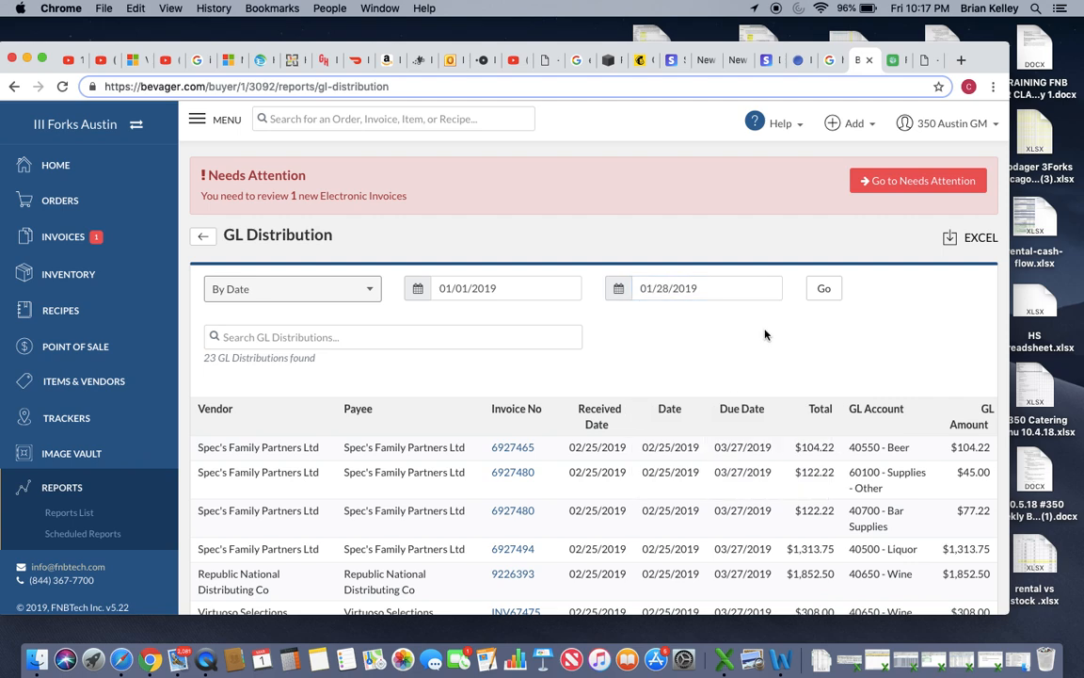
{"action": "left_click", "coordinate": [823, 294]}
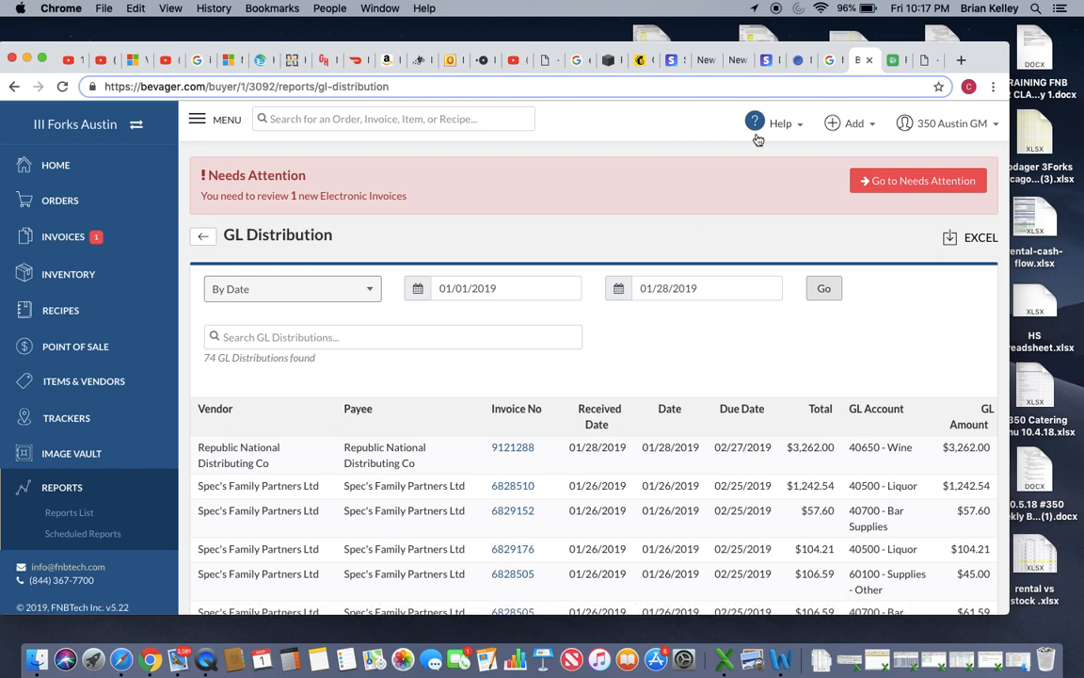
Switch to Foodager and open the GL Distribution report from its reports list
{"action": "left_click", "coordinate": [895, 62]}
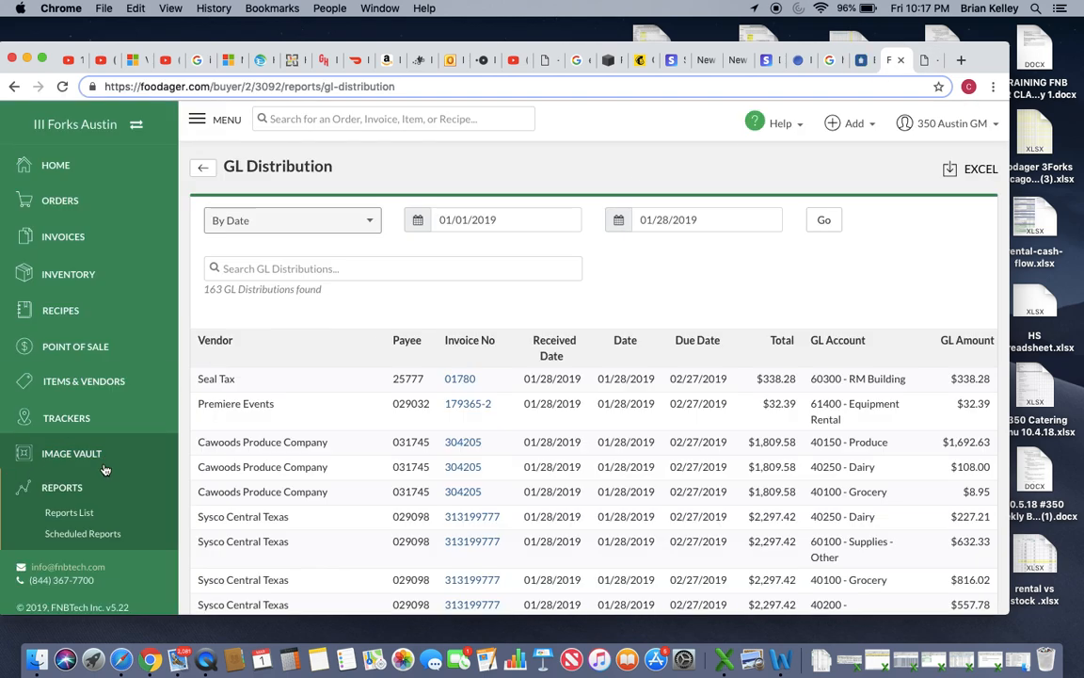
{"action": "left_click", "coordinate": [84, 512]}
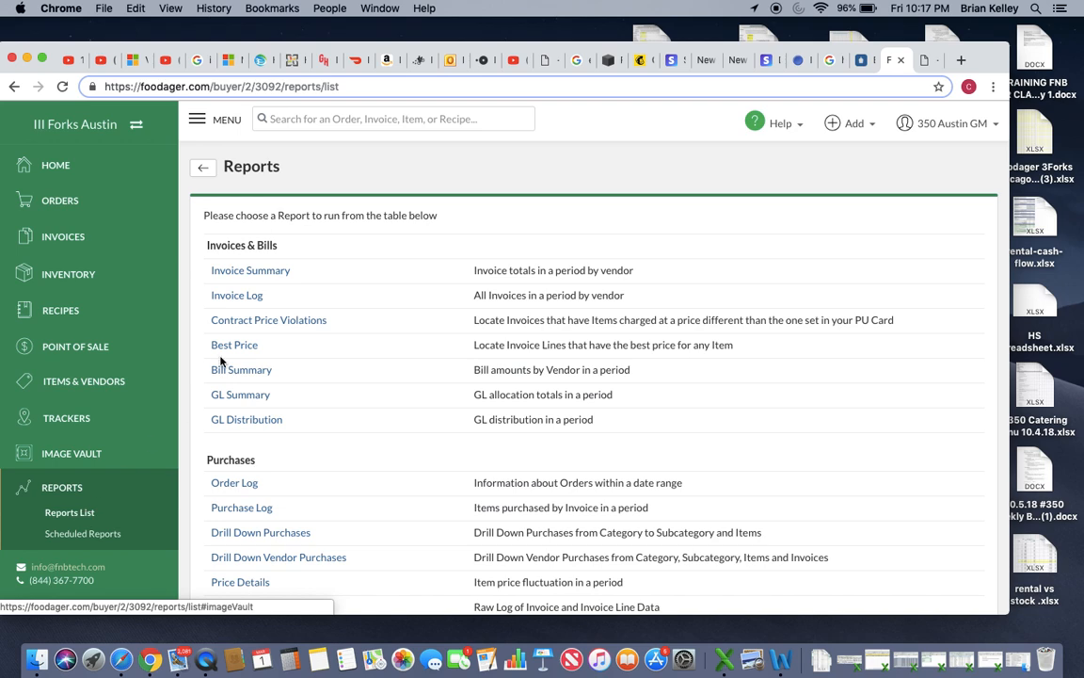
{"action": "left_click", "coordinate": [246, 420]}
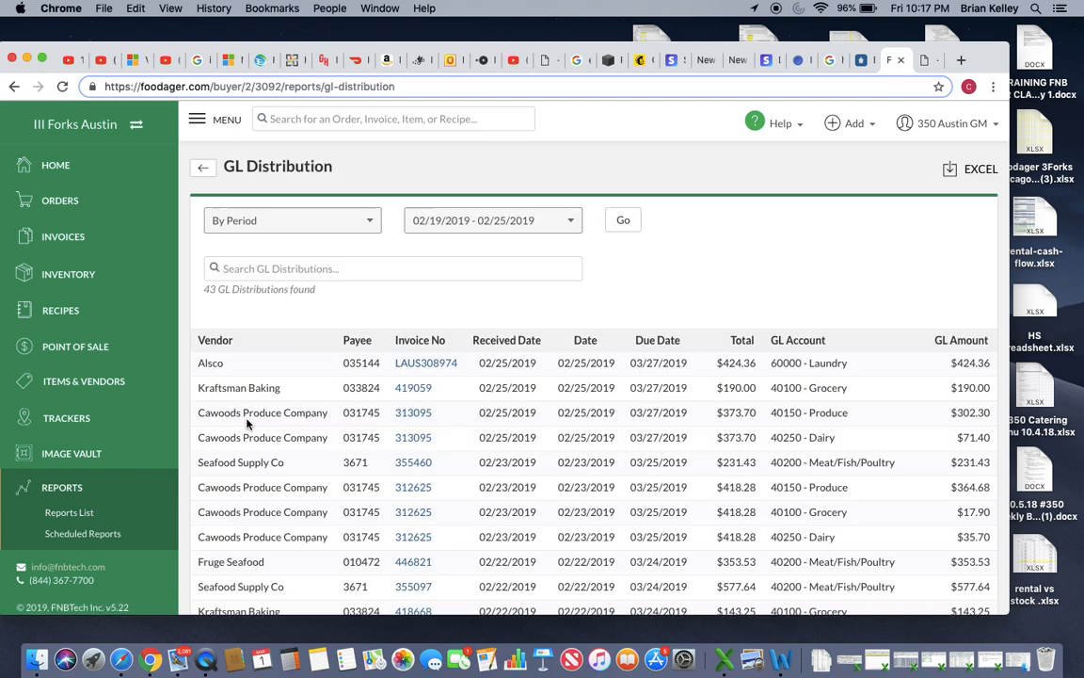
Filter the Foodager GL Distribution report by date, with 01/01/2019 as the start date
{"action": "left_click", "coordinate": [368, 220]}
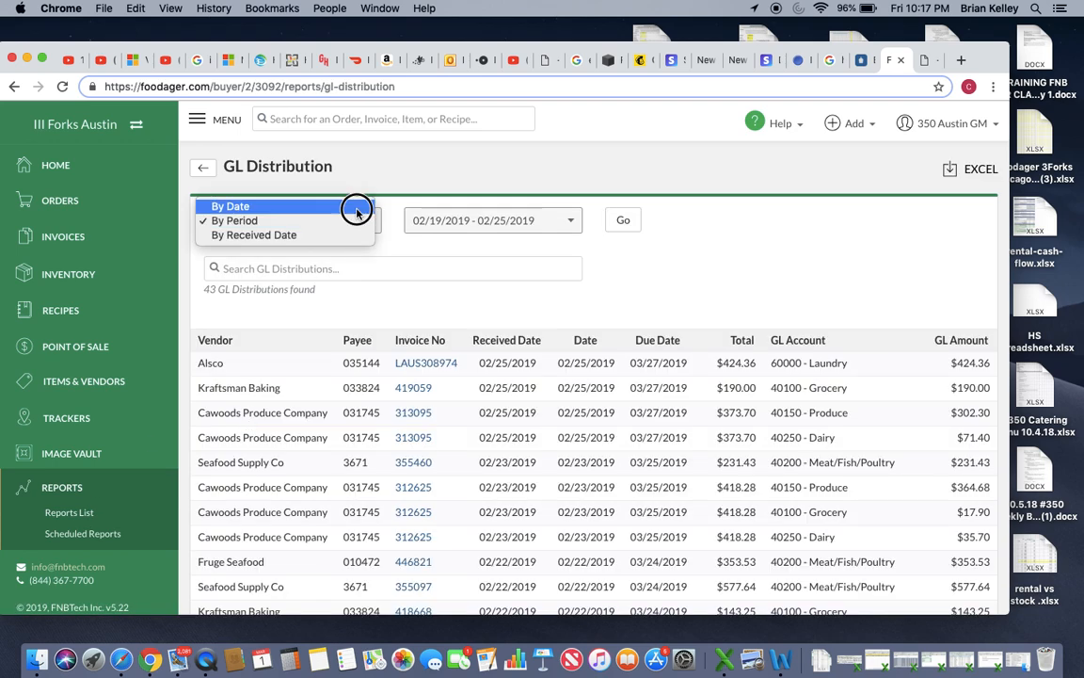
{"action": "left_click", "coordinate": [359, 207]}
{"action": "left_click", "coordinate": [418, 220]}
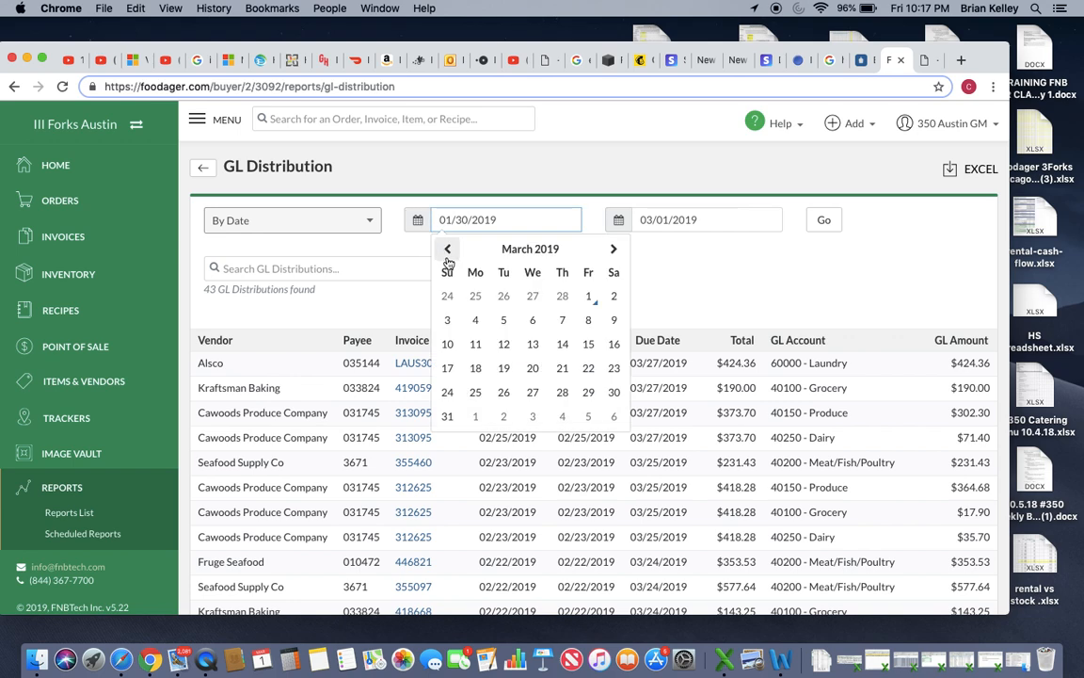
{"action": "left_click", "coordinate": [447, 248]}
{"action": "left_click", "coordinate": [447, 249]}
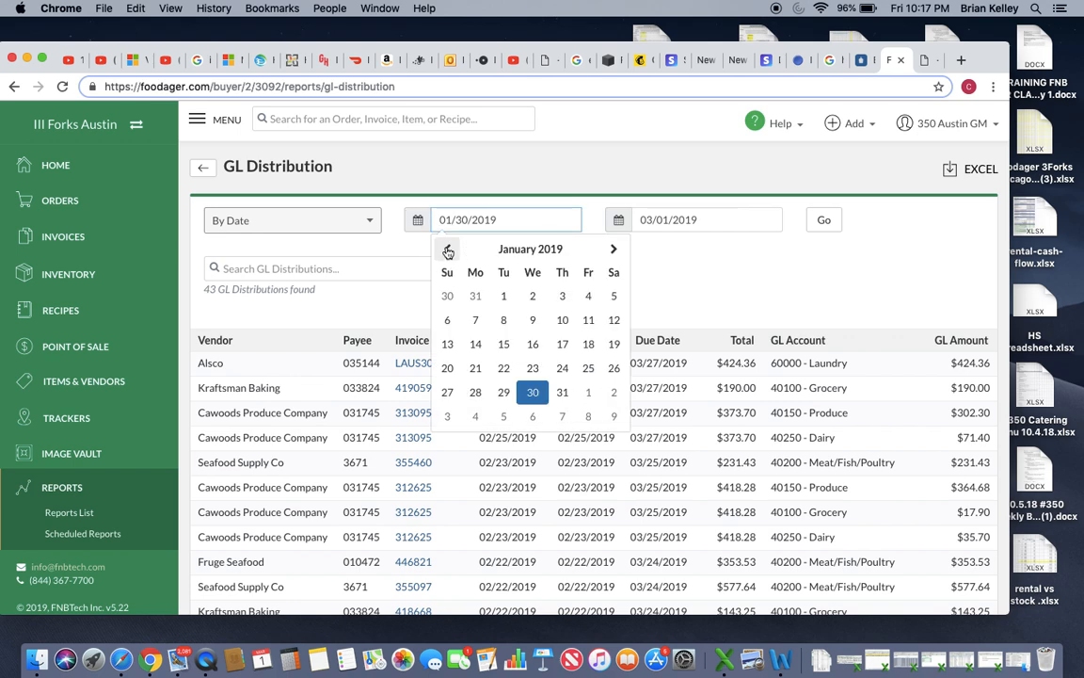
{"action": "left_click", "coordinate": [504, 296]}
Set the Foodager report's end date to 01/28/2019 and run the report
{"action": "left_click", "coordinate": [618, 222]}
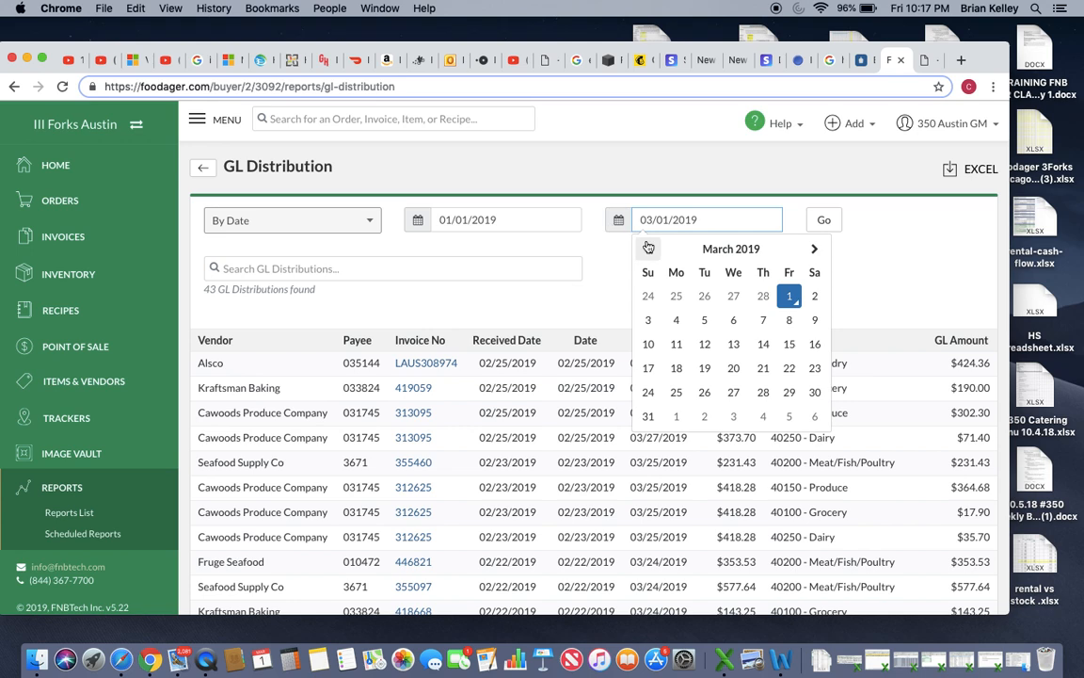
{"action": "left_click", "coordinate": [647, 248]}
{"action": "left_click", "coordinate": [647, 249]}
{"action": "left_click", "coordinate": [676, 394]}
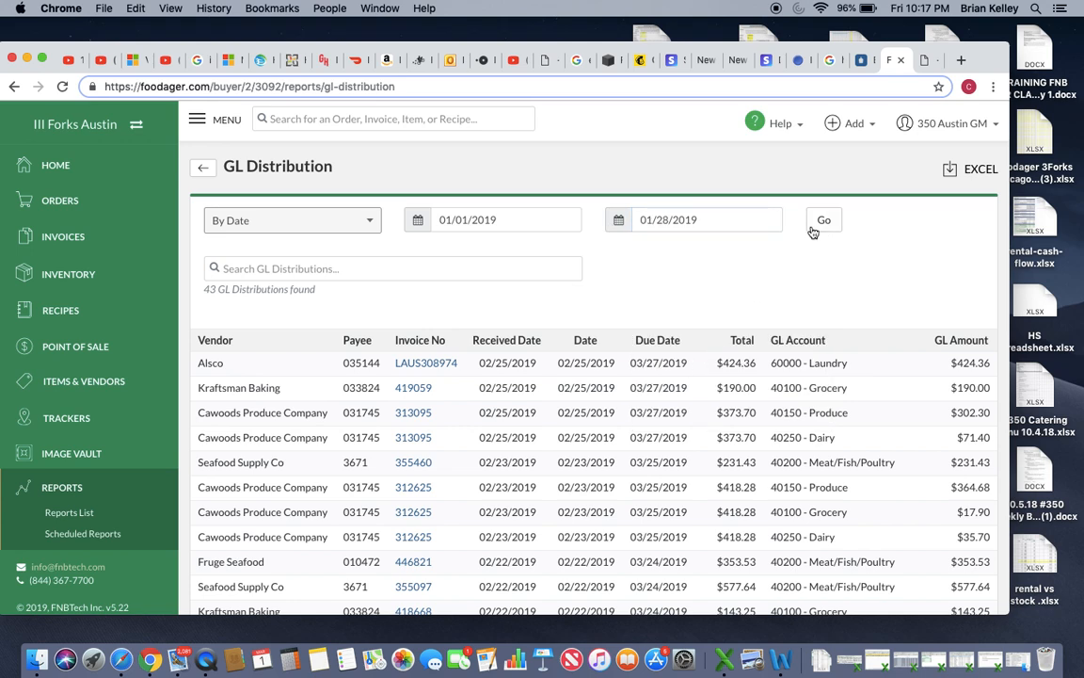
{"action": "left_click", "coordinate": [822, 224]}
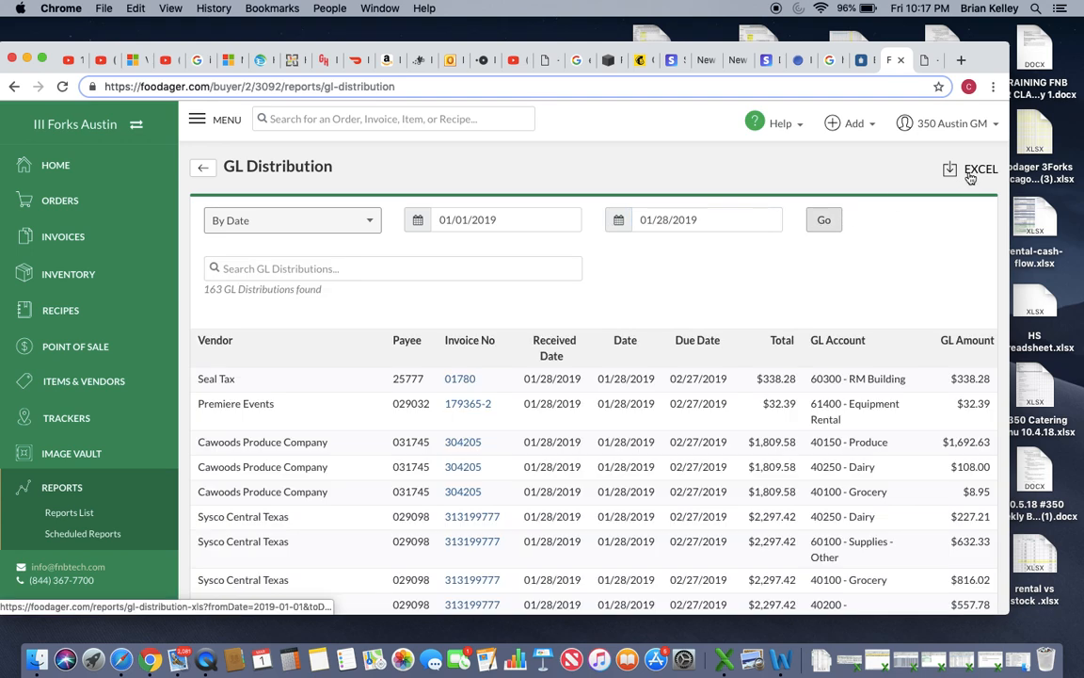
Switch to the GL MASTER V3.xlsx workbook in Excel, enlarge its window, and display the RVW sheet after checking the FNB sheet
{"action": "left_click", "coordinate": [27, 60]}
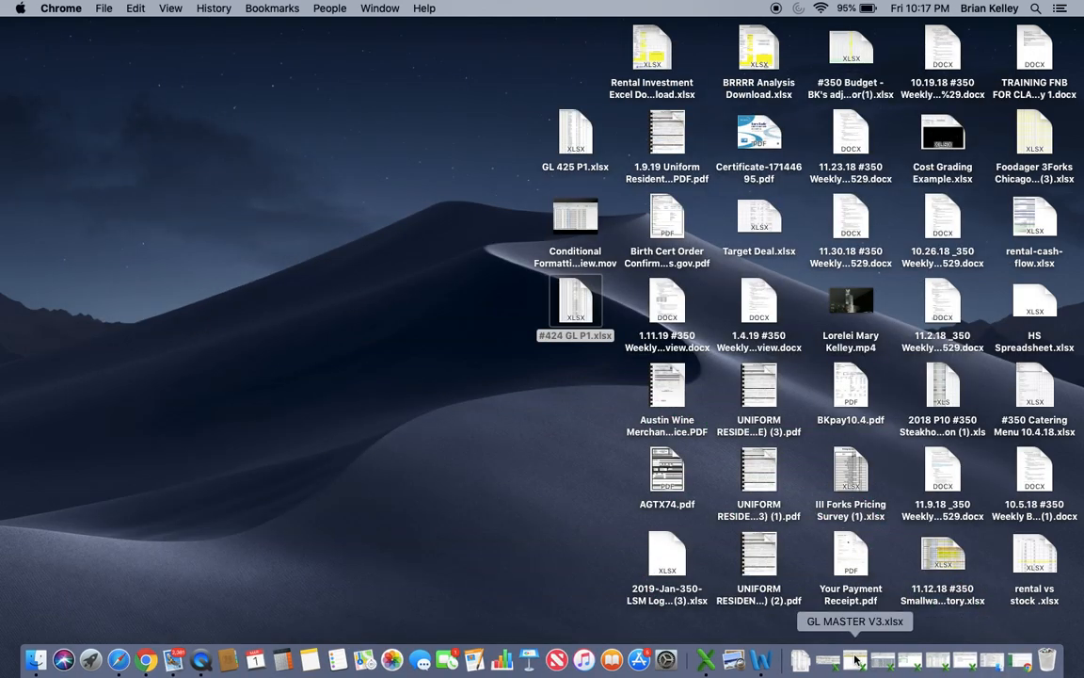
{"action": "left_click", "coordinate": [855, 661]}
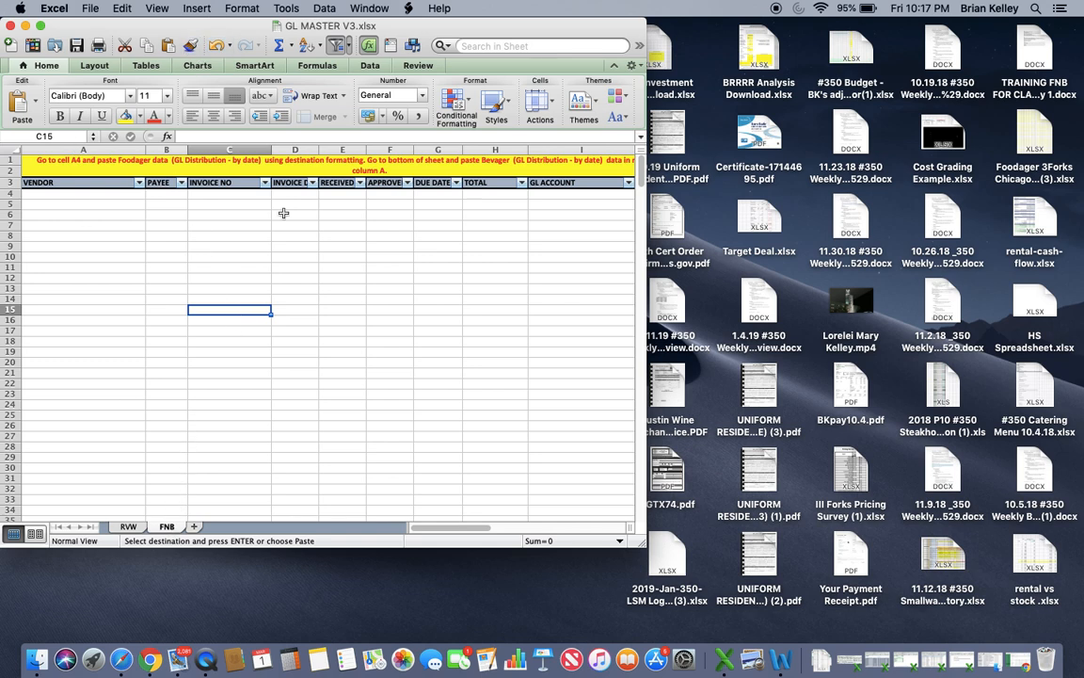
{"action": "left_click_drag", "start_coordinate": [643, 543], "coordinate": [1067, 629]}
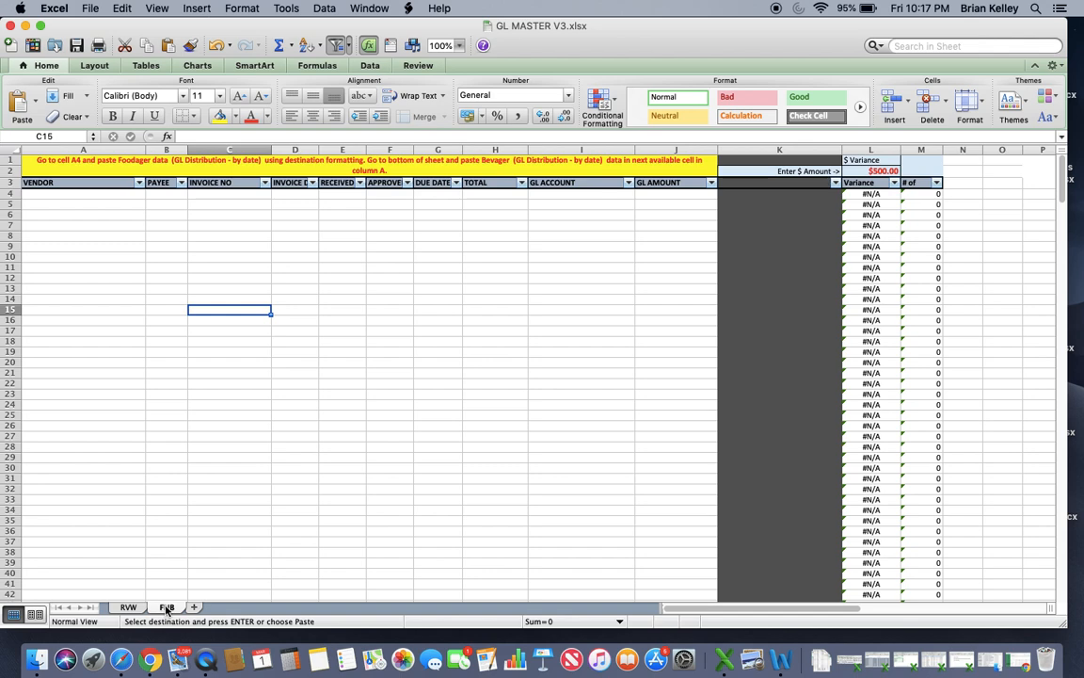
{"action": "left_click", "coordinate": [129, 608]}
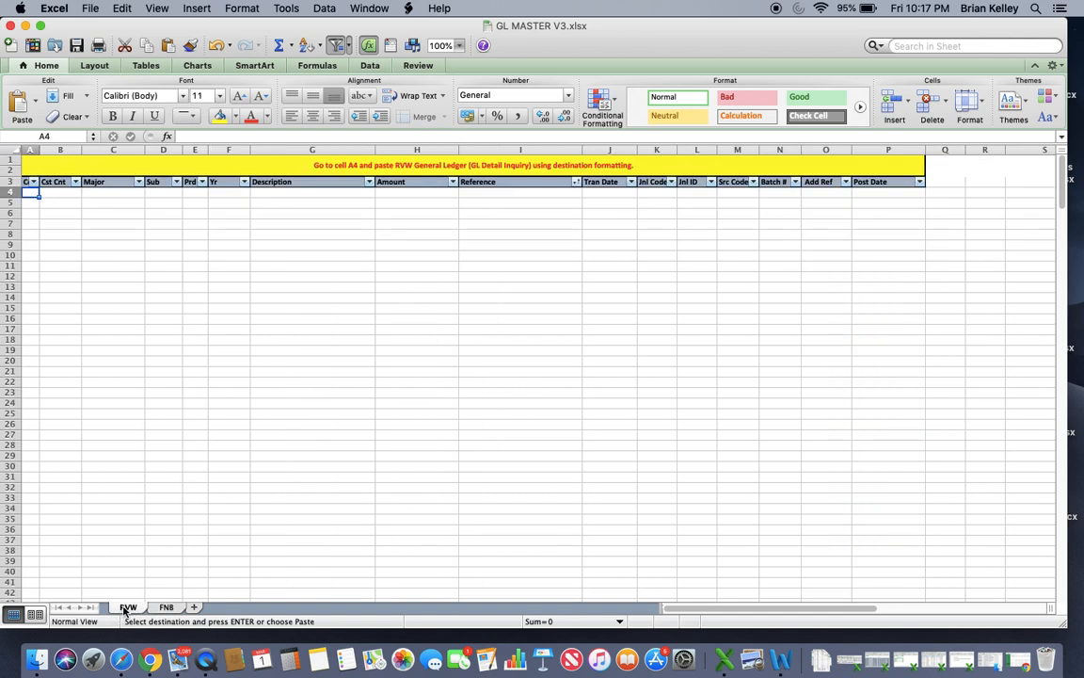
{"action": "left_click", "coordinate": [167, 607]}
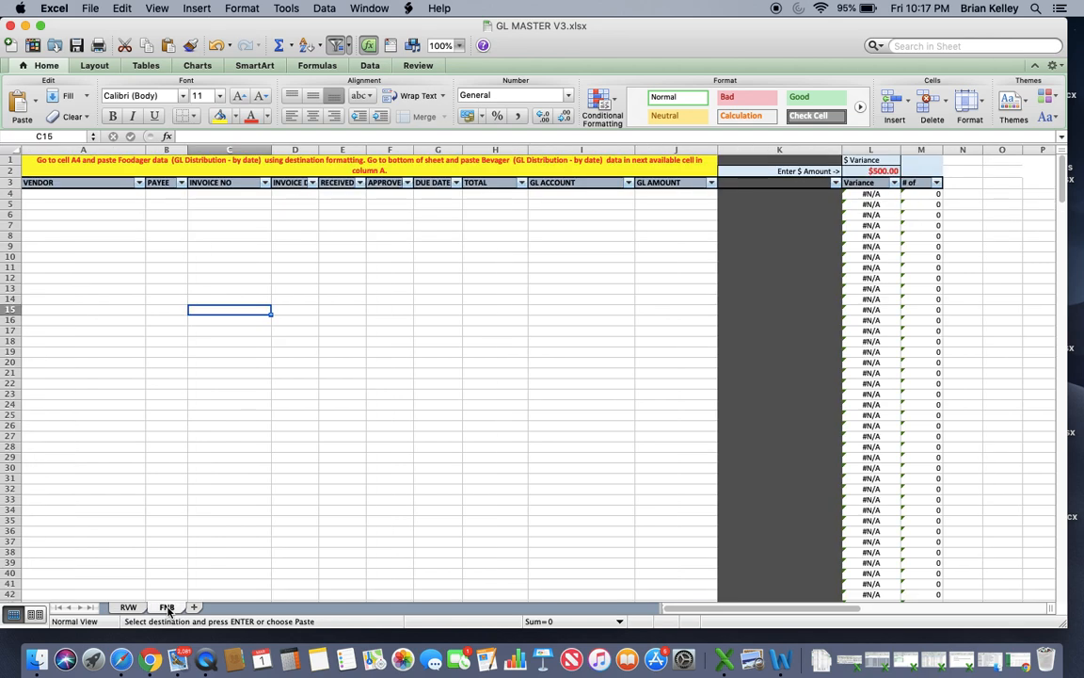
{"action": "left_click", "coordinate": [132, 608]}
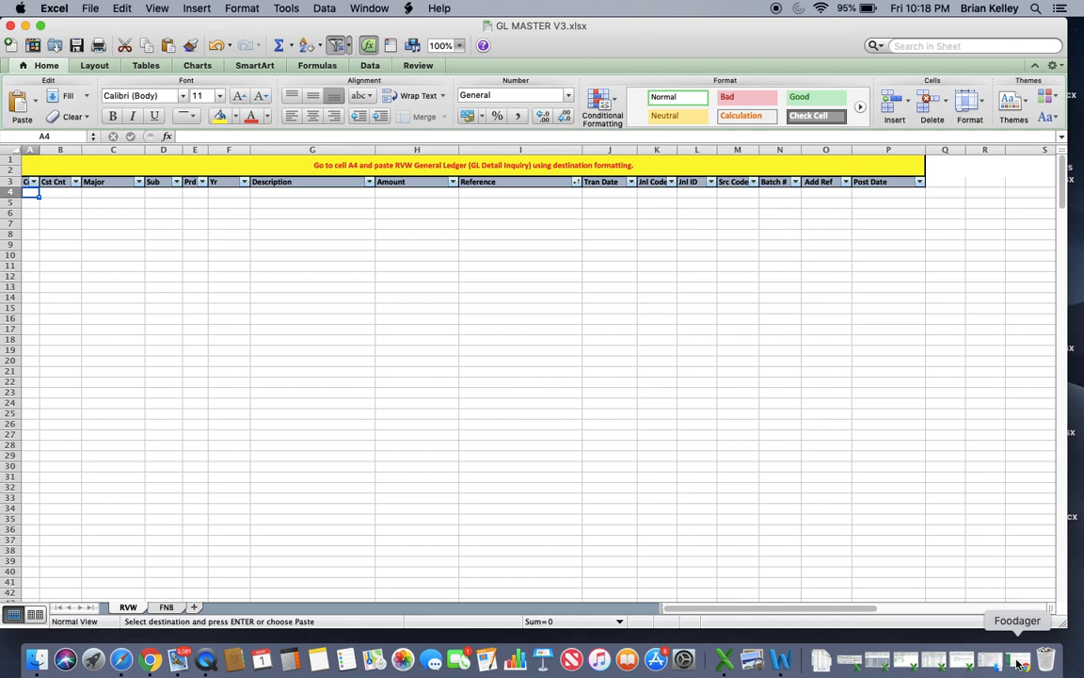
Open the downloaded GL Detail Inquiry_24870_190301_101108.xlsx workbook and enlarge its window
{"action": "left_click", "coordinate": [817, 661]}
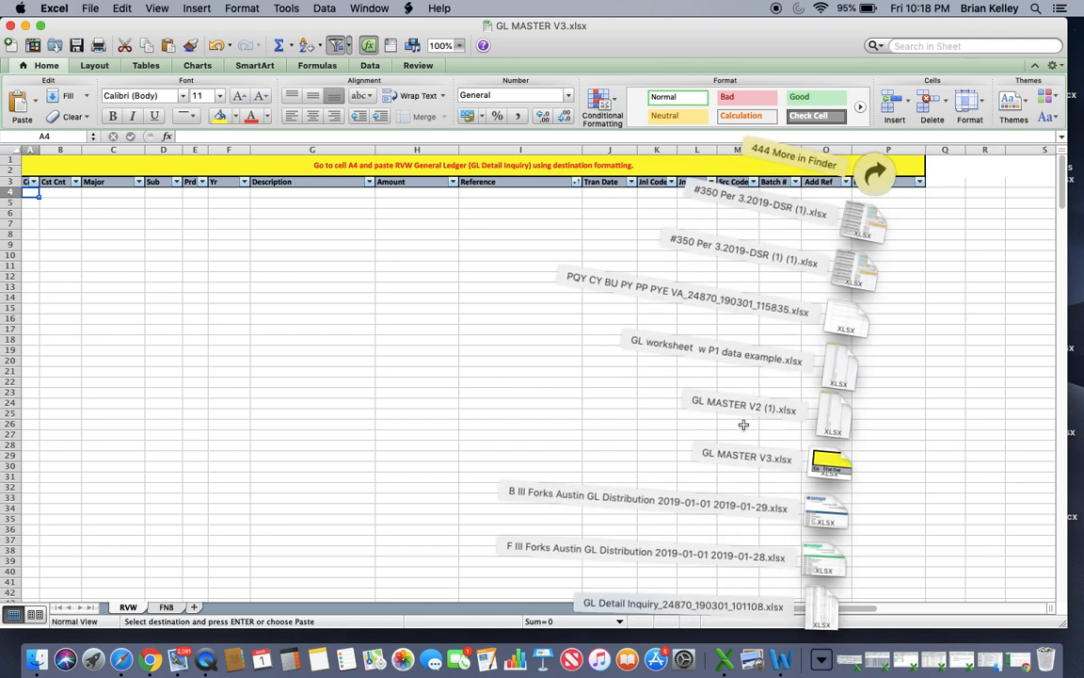
{"action": "left_click", "coordinate": [825, 609]}
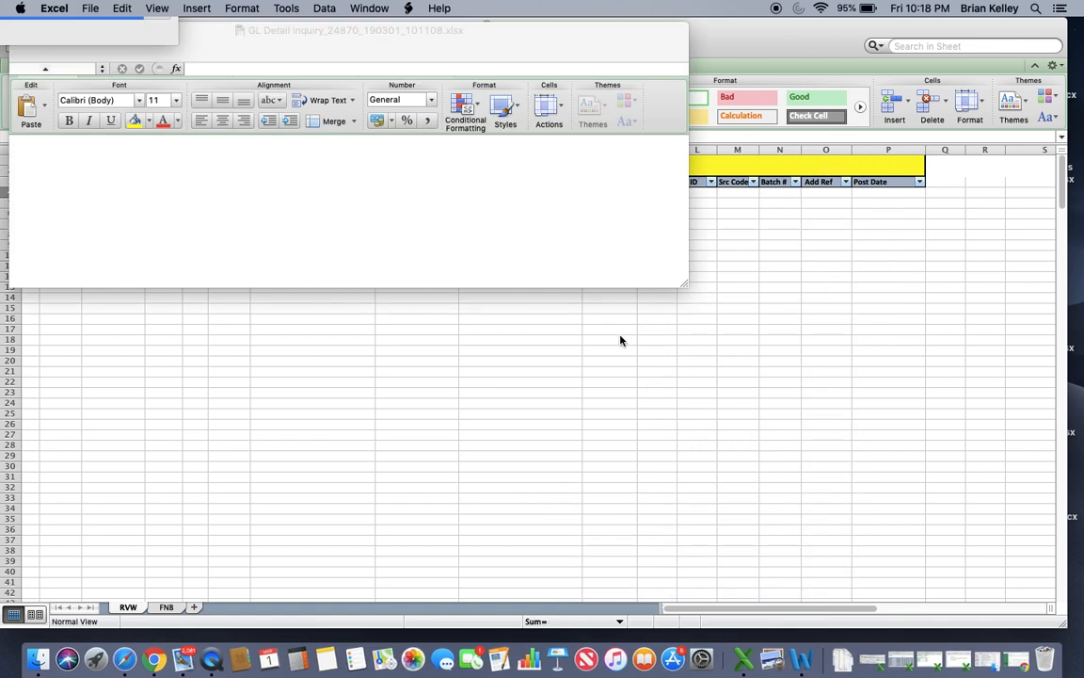
{"action": "left_click_drag", "start_coordinate": [734, 334], "coordinate": [886, 532]}
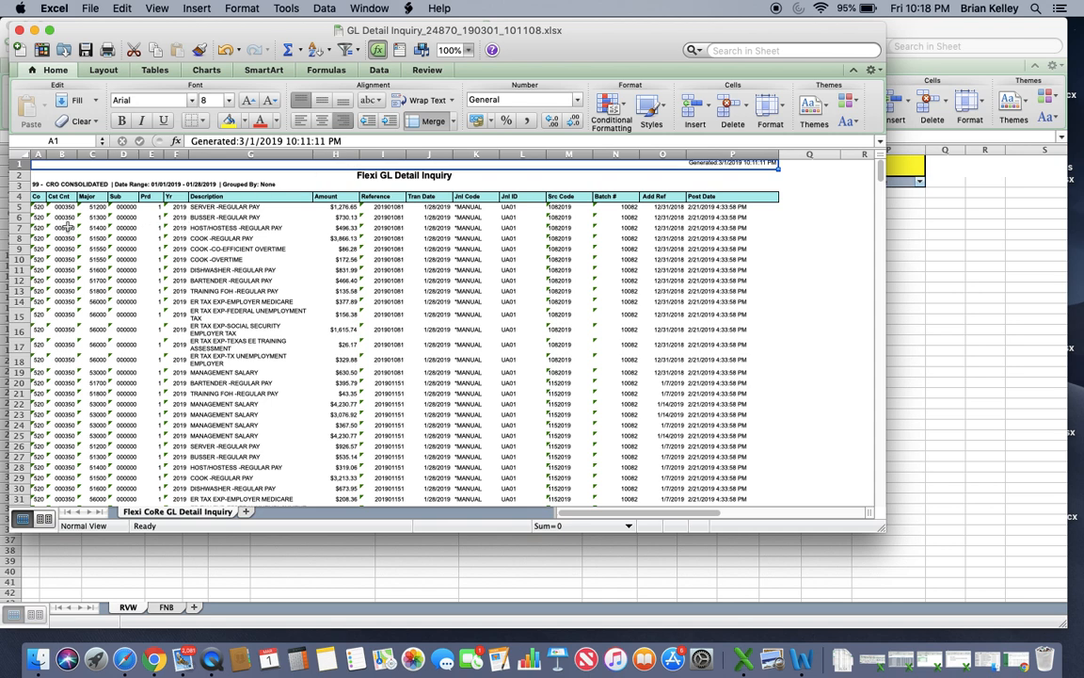
Copy all data rows of the GL Detail Inquiry, from cell A5 to column P of row 453
{"action": "left_click", "coordinate": [37, 208]}
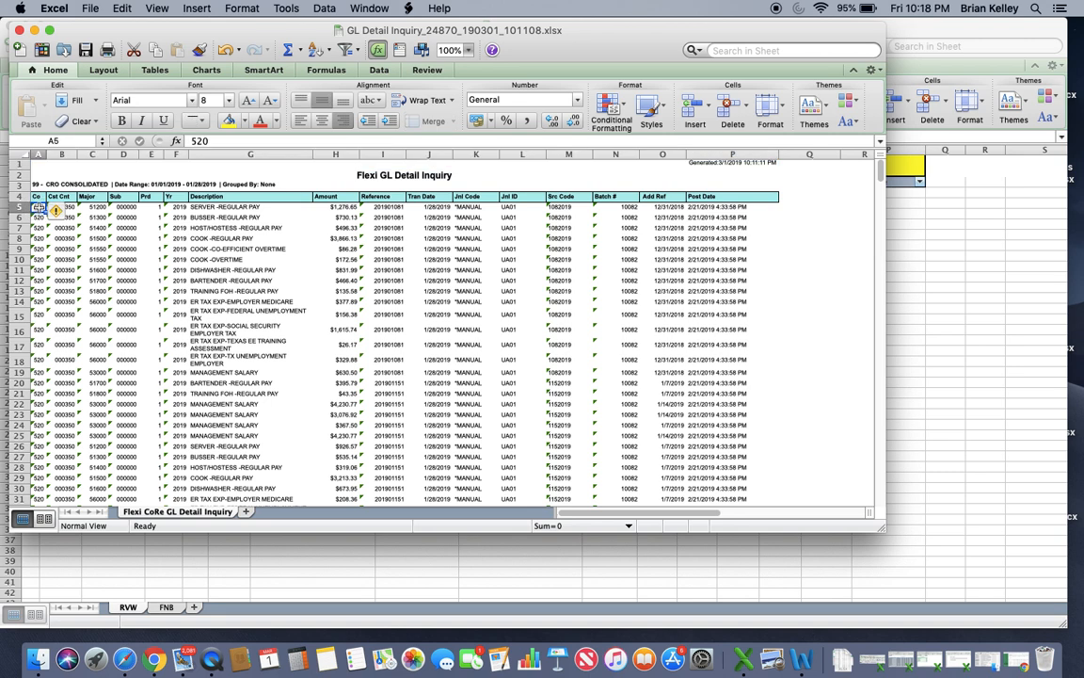
{"action": "left_click_drag", "start_coordinate": [36, 208], "coordinate": [733, 388]}
{"action": "right_click", "coordinate": [682, 364]}
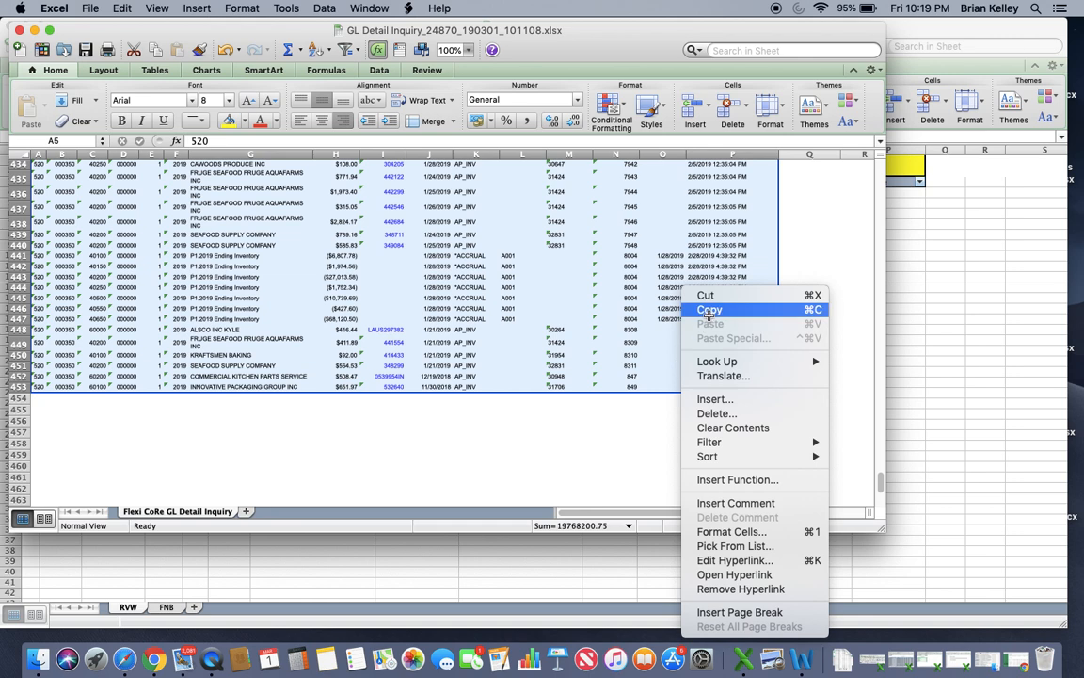
{"action": "left_click", "coordinate": [710, 310]}
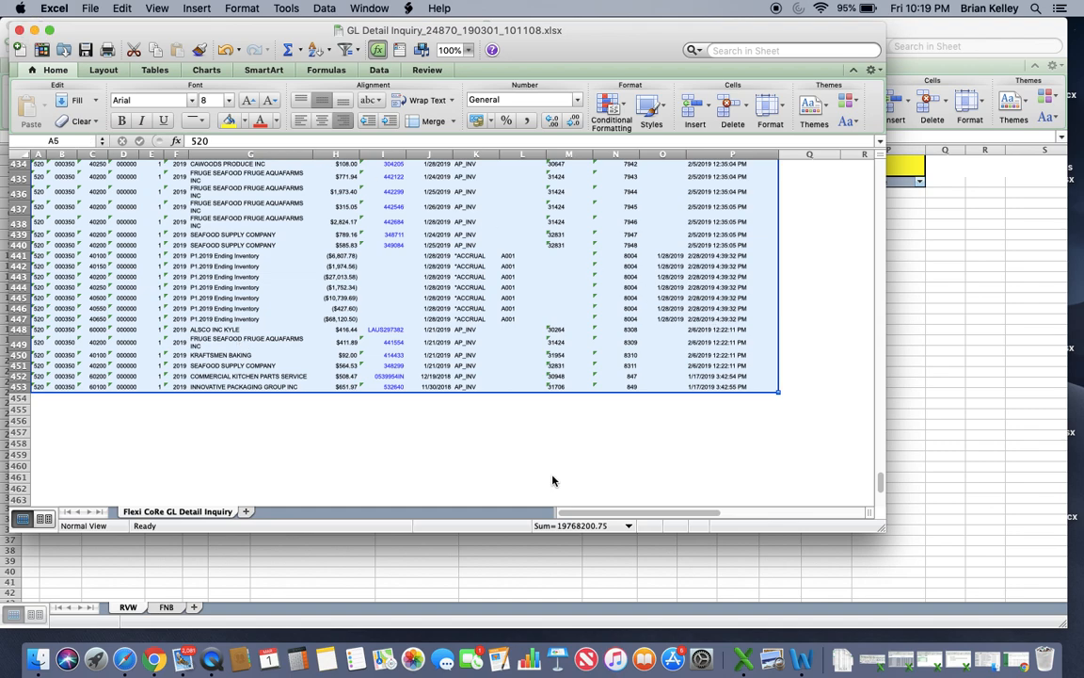
Paste the copied inquiry rows at cell A4 of the RVW sheet in GL MASTER V3, using Match Destination Formatting
{"action": "key", "text": "super+m"}
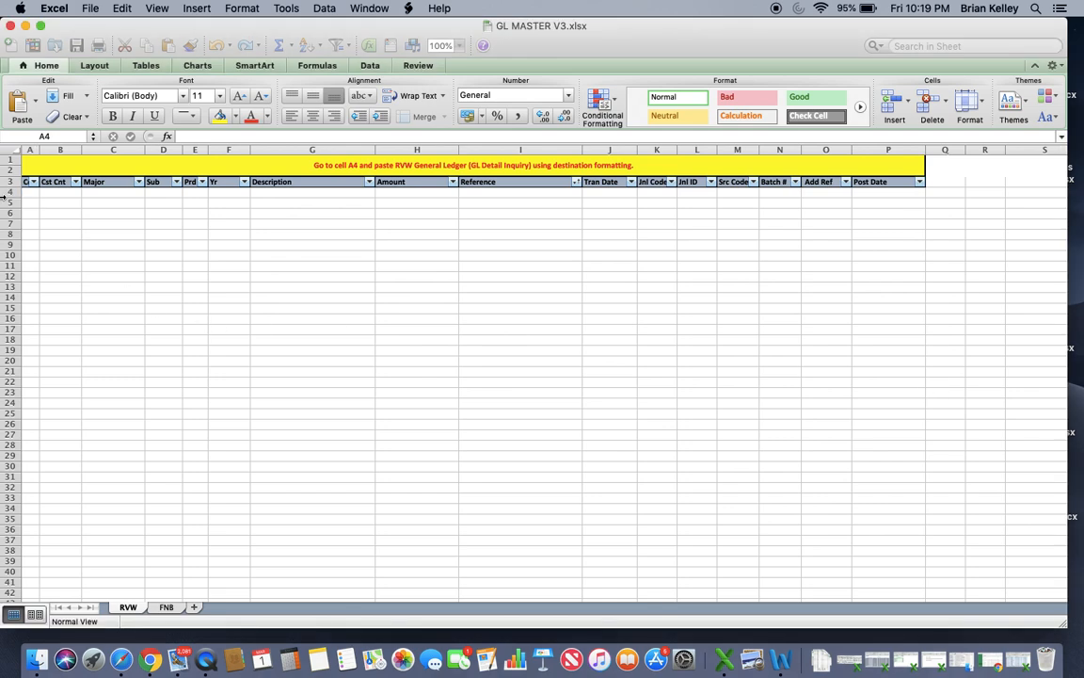
{"action": "left_click", "coordinate": [33, 195]}
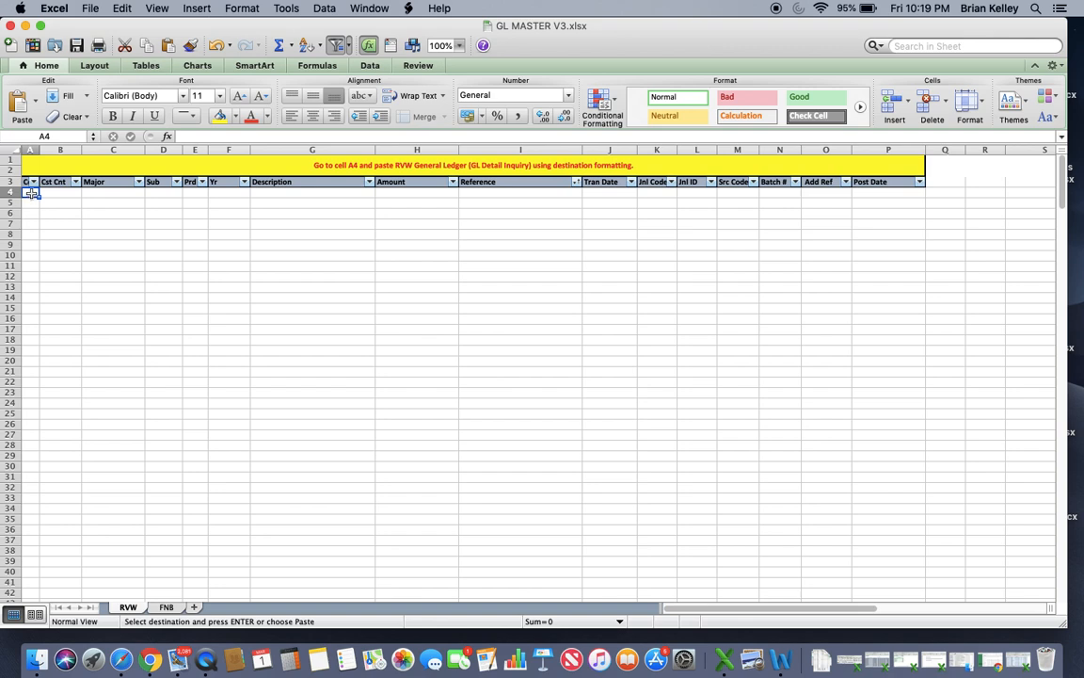
{"action": "right_click", "coordinate": [33, 194]}
{"action": "left_click", "coordinate": [64, 230]}
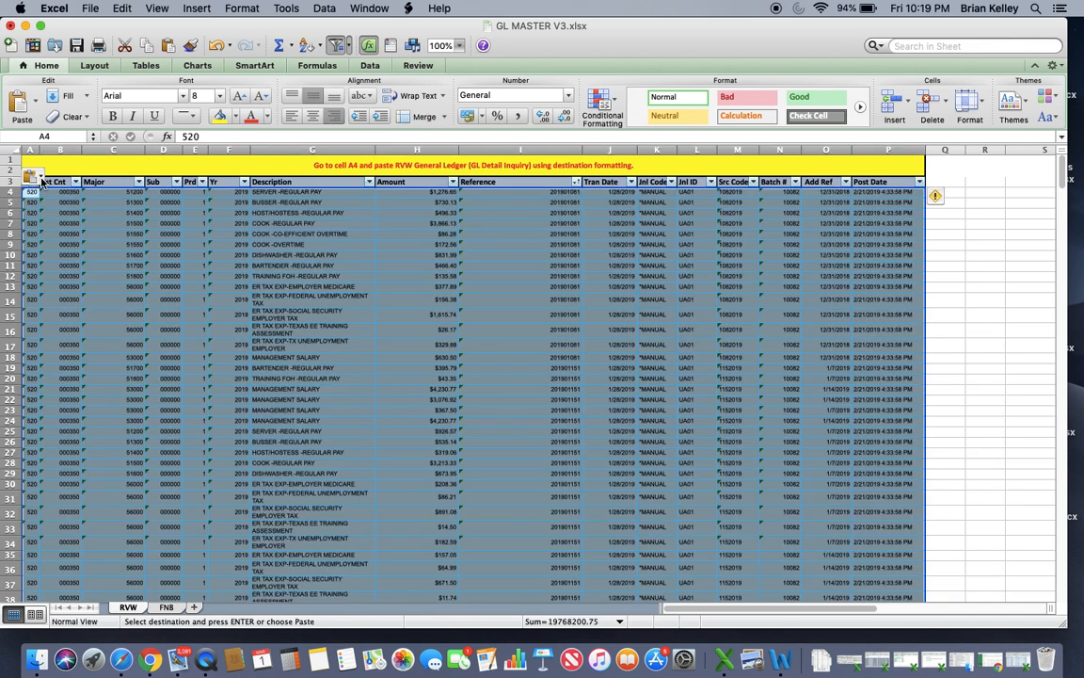
{"action": "left_click", "coordinate": [41, 180]}
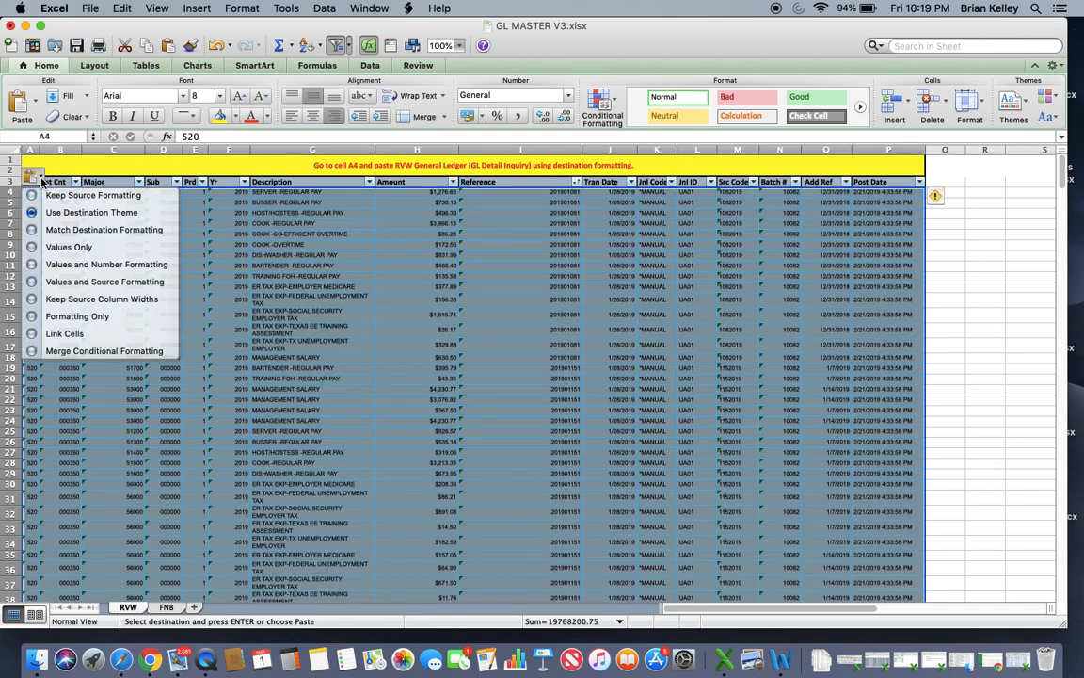
{"action": "left_click", "coordinate": [34, 232]}
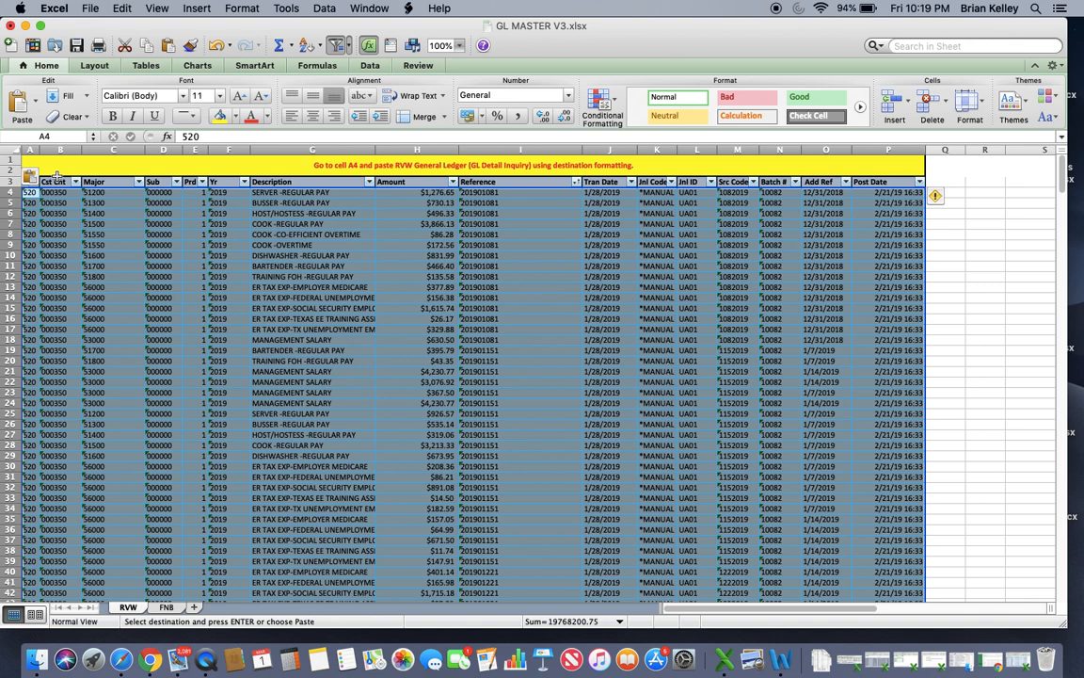
{"action": "left_click", "coordinate": [166, 607]}
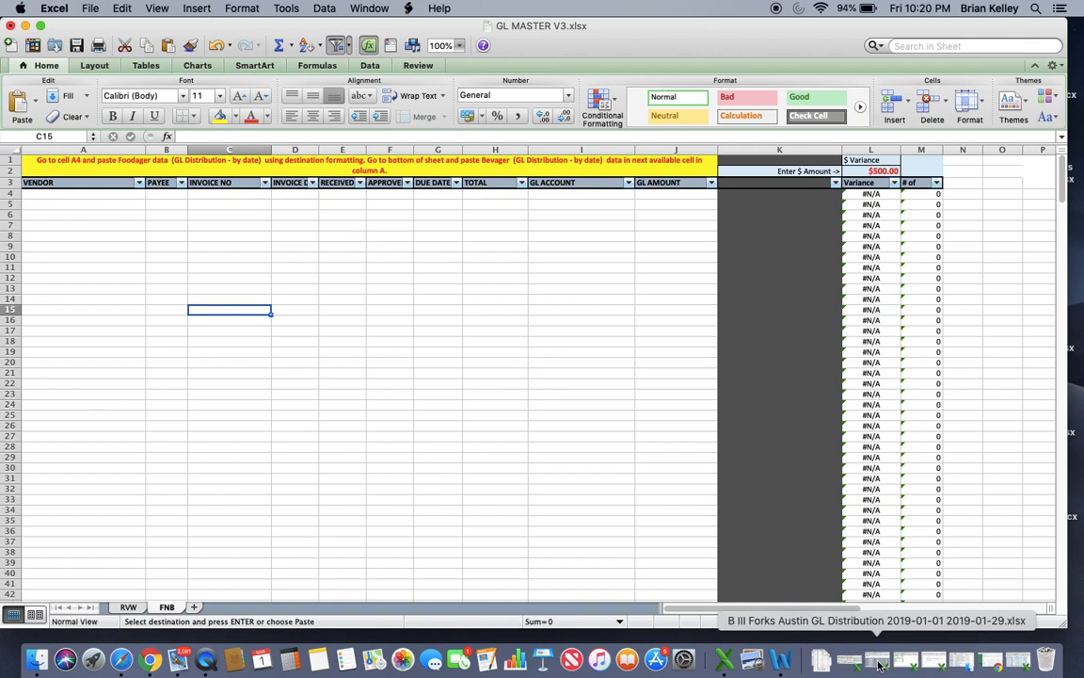
{"action": "left_click", "coordinate": [878, 666]}
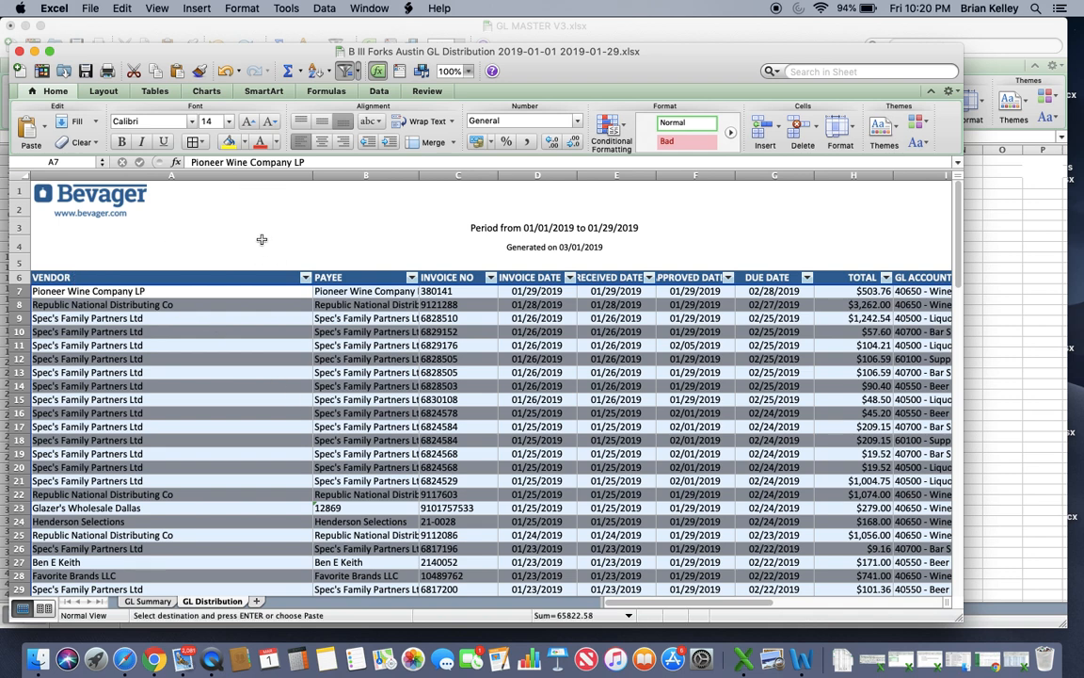
{"action": "left_click_drag", "start_coordinate": [54, 291], "coordinate": [513, 445]}
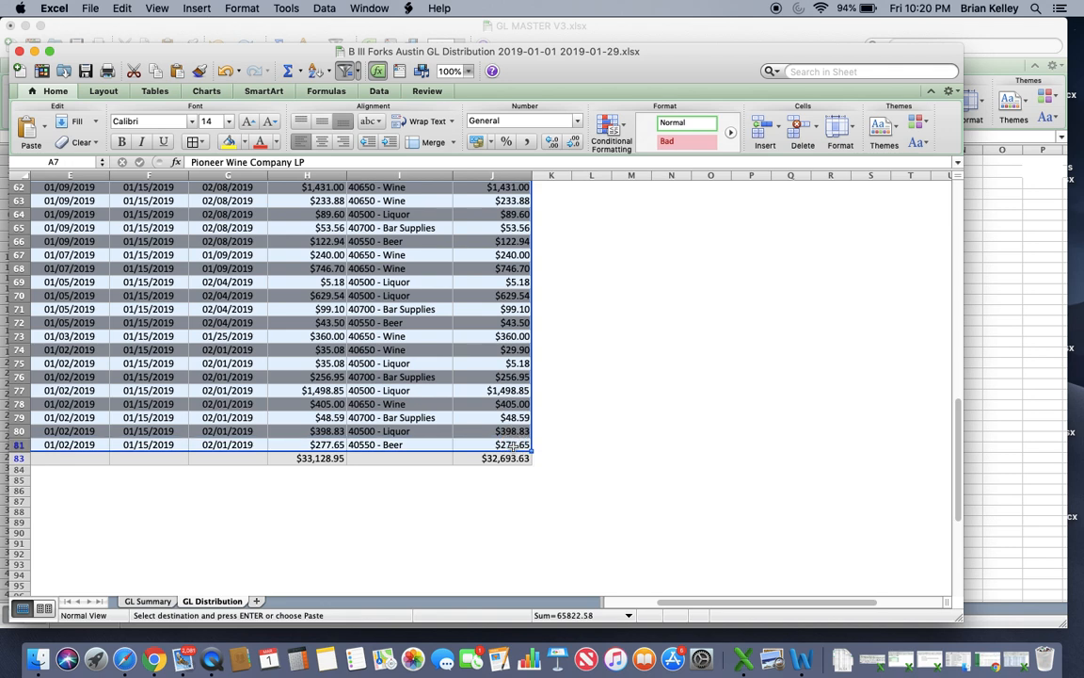
{"action": "right_click", "coordinate": [509, 431]}
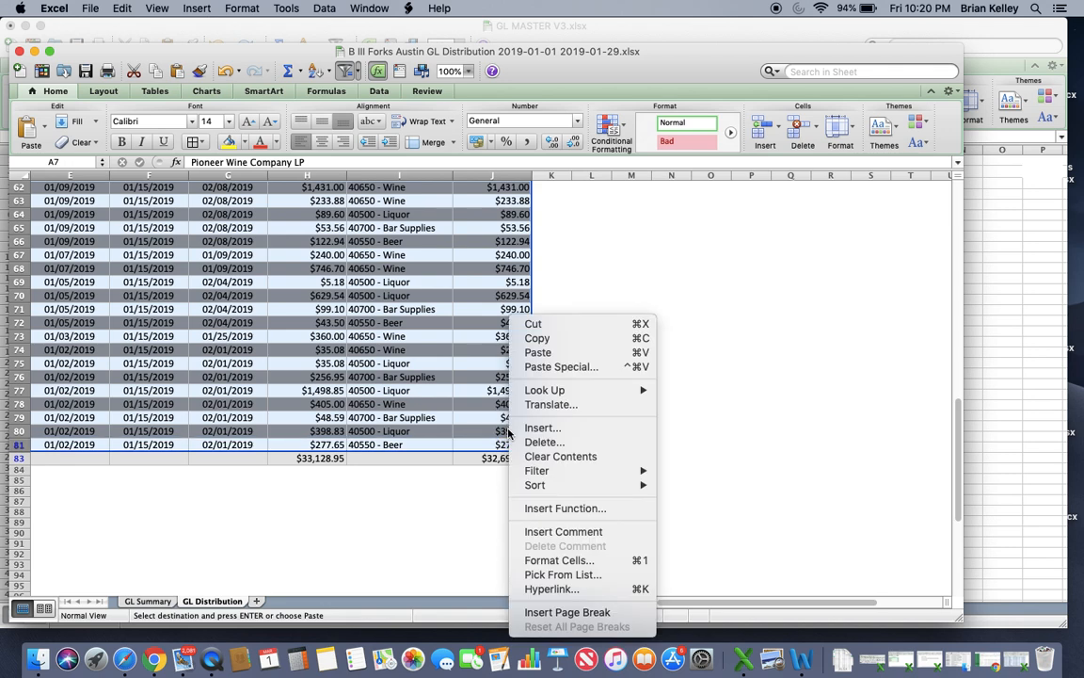
{"action": "left_click", "coordinate": [539, 340]}
{"action": "scroll", "coordinate": [539, 346], "scroll_direction": "up", "scroll_amount": 20}
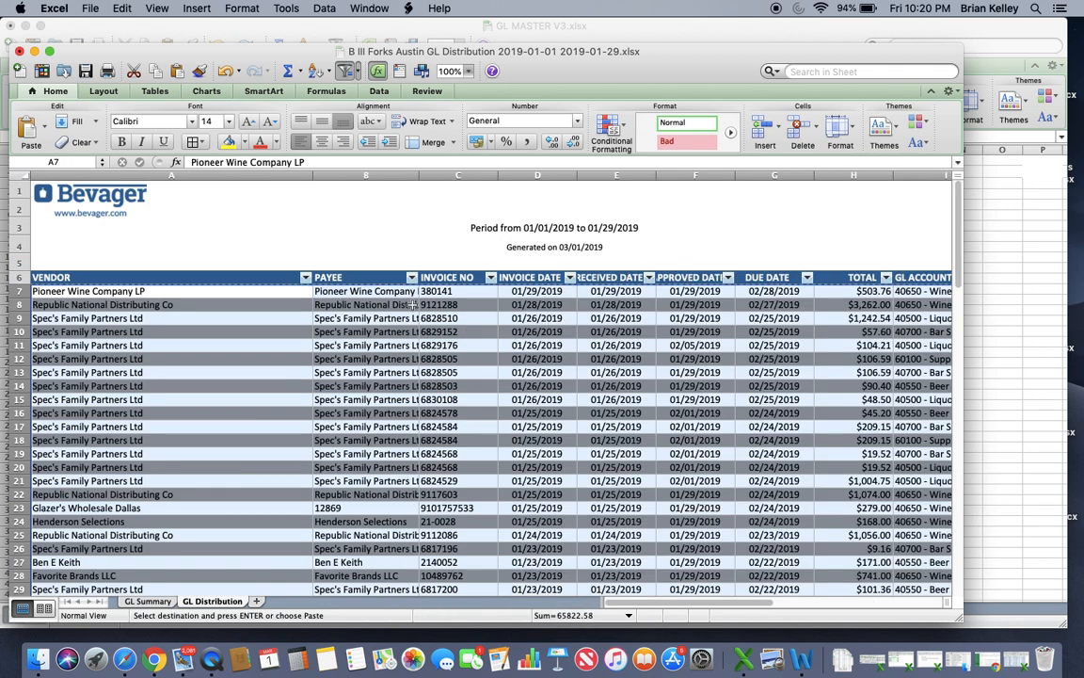
Paste the copied Bevager rows at cell A4 of the FNB sheet in GL MASTER V3, using Match Destination Formatting
{"action": "left_click", "coordinate": [978, 251]}
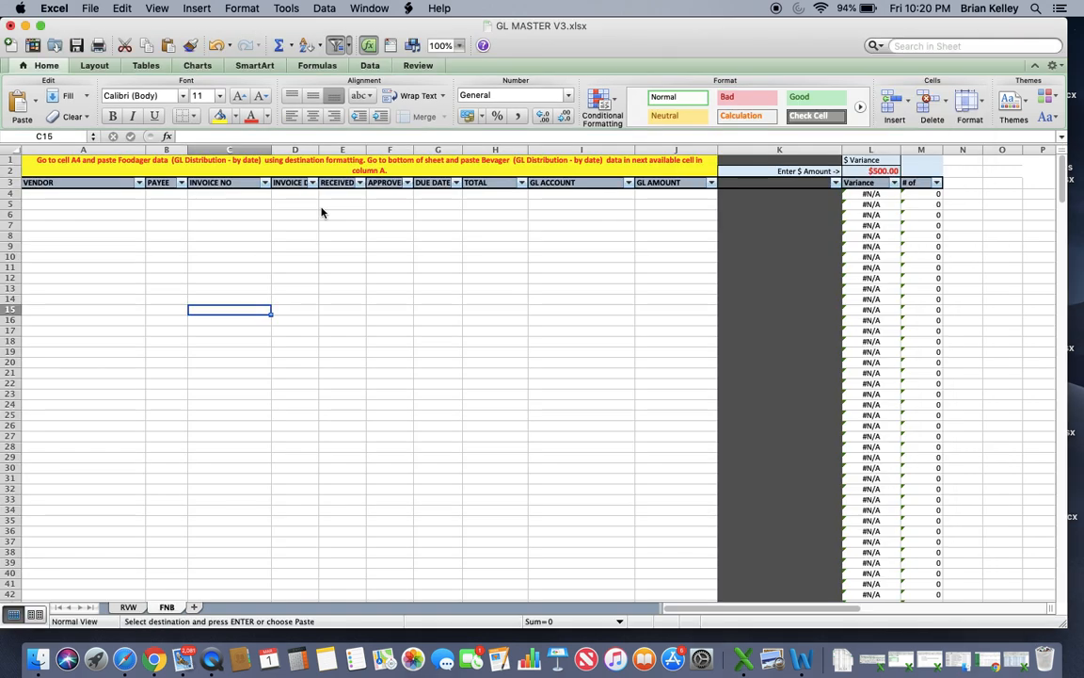
{"action": "left_click", "coordinate": [40, 194]}
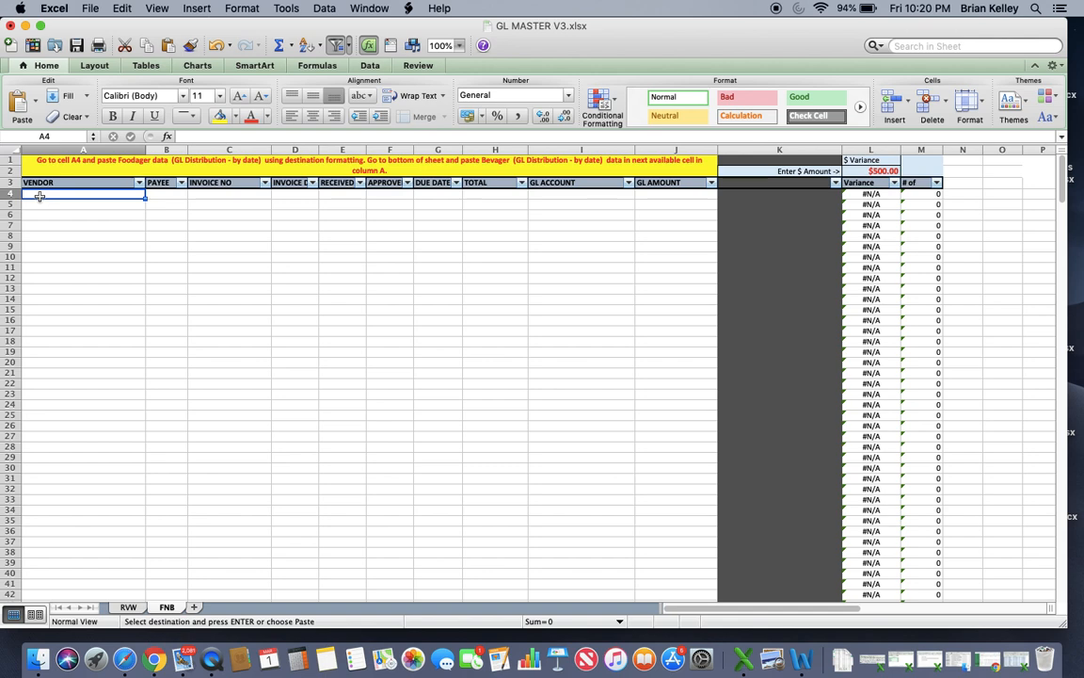
{"action": "right_click", "coordinate": [40, 196]}
{"action": "left_click", "coordinate": [68, 231]}
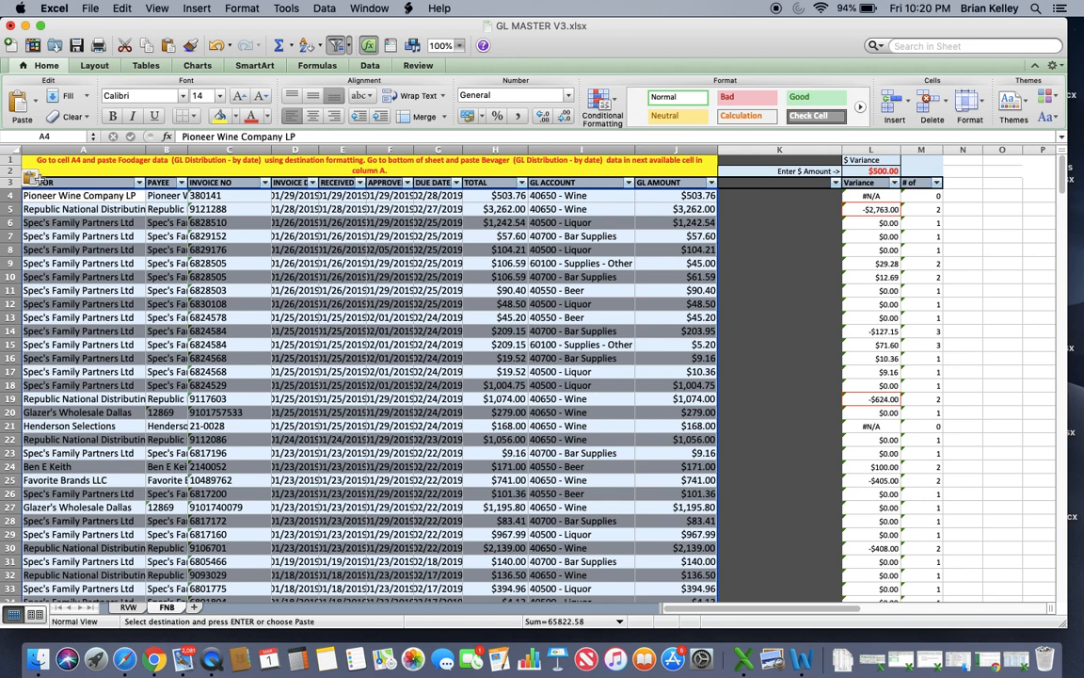
{"action": "left_click", "coordinate": [41, 179]}
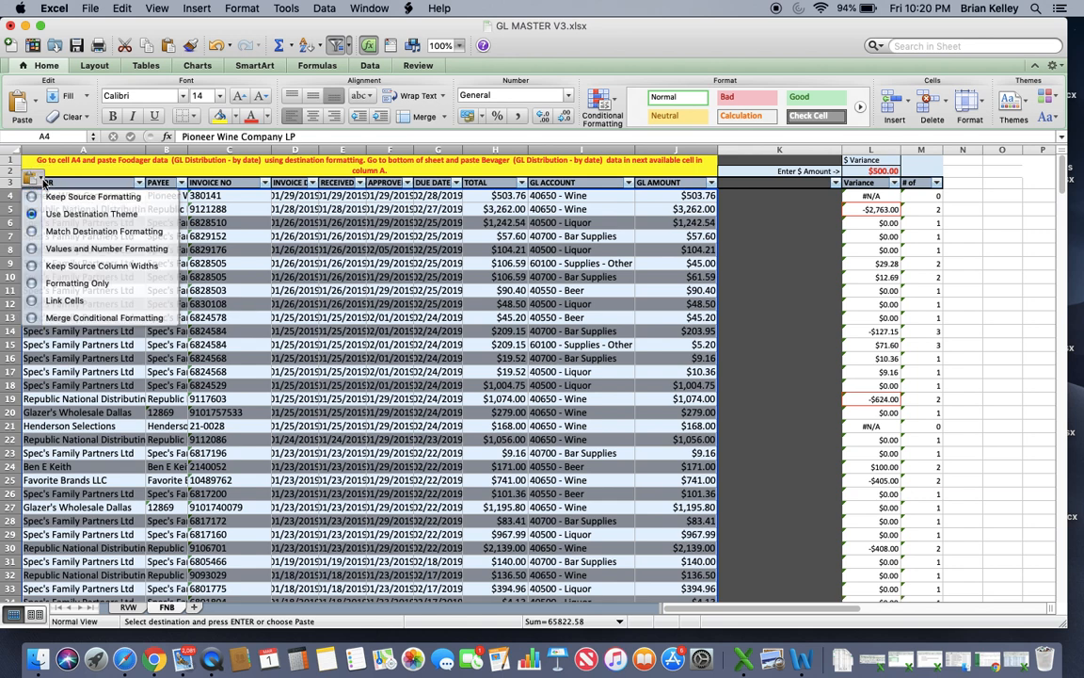
{"action": "left_click", "coordinate": [34, 232]}
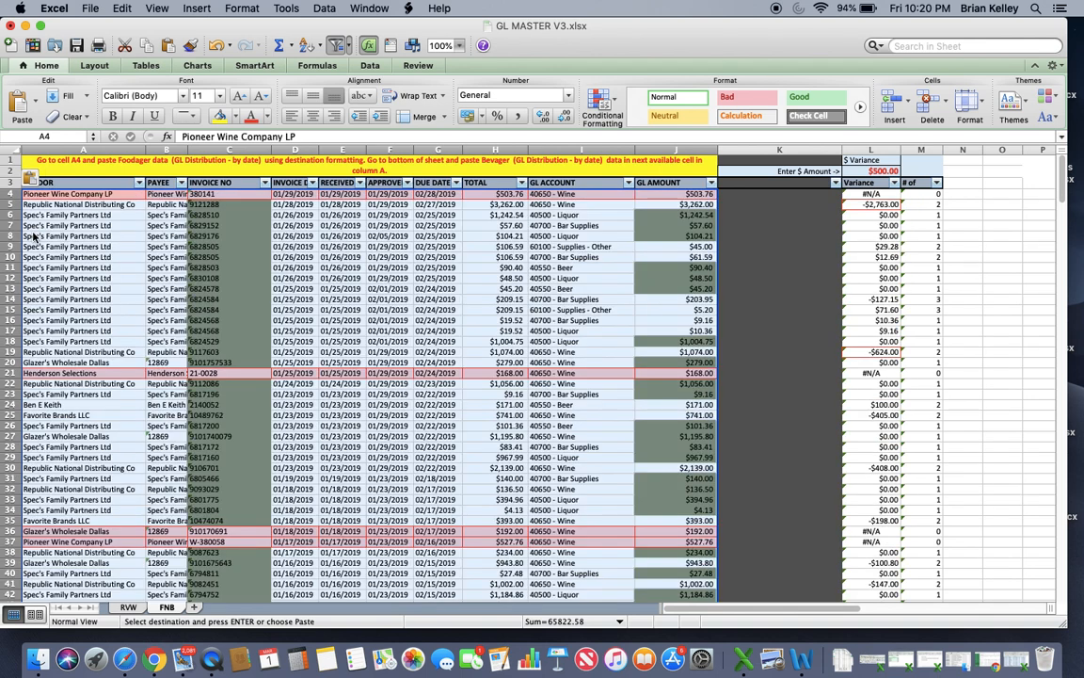
Select cell A79, the first empty cell in column A below the pasted Bevager rows on the FNB sheet
{"action": "scroll", "coordinate": [304, 462], "scroll_direction": "down", "scroll_amount": 20}
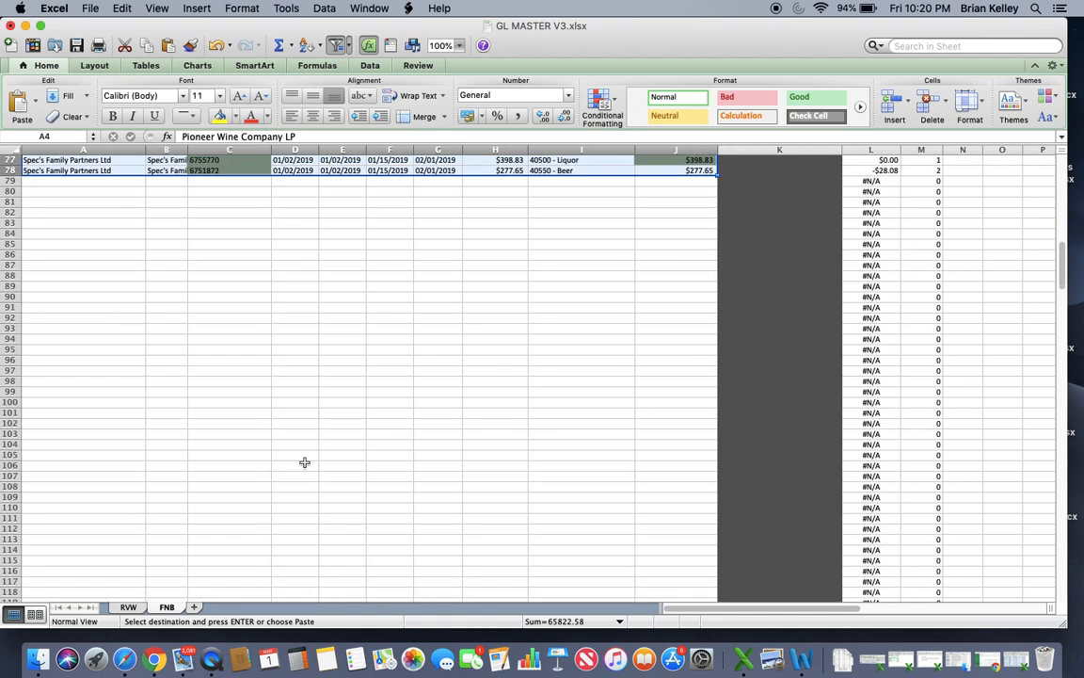
{"action": "scroll", "coordinate": [304, 463], "scroll_direction": "down", "scroll_amount": 5}
{"action": "right_click", "coordinate": [304, 466]}
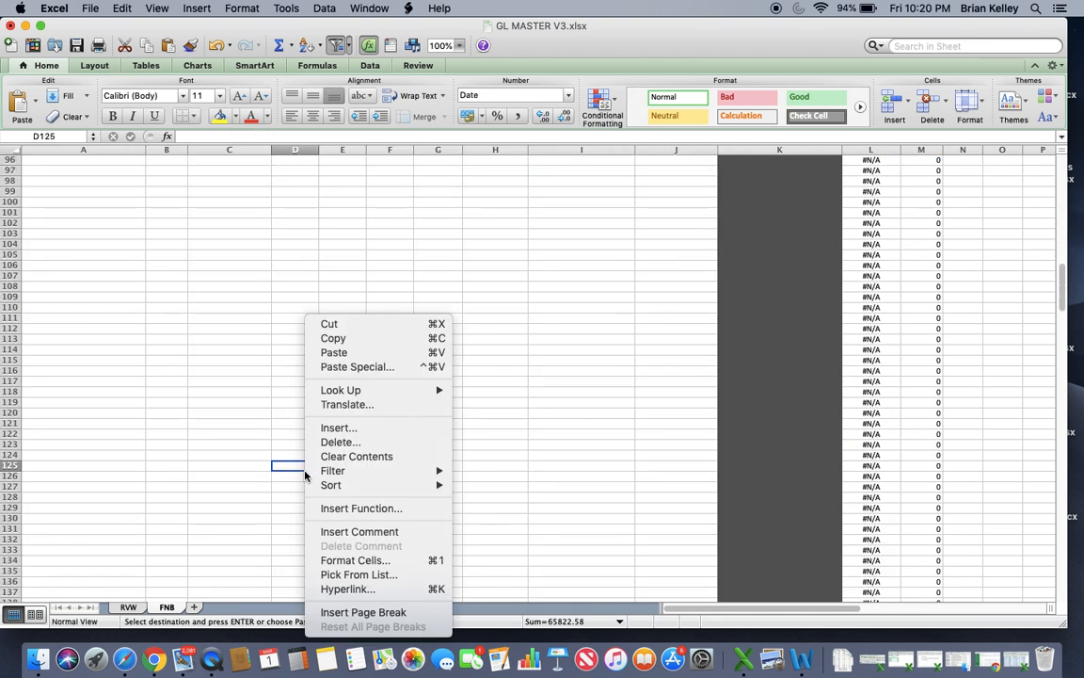
{"action": "key", "text": "Escape"}
{"action": "scroll", "coordinate": [214, 309], "scroll_direction": "up", "scroll_amount": 6}
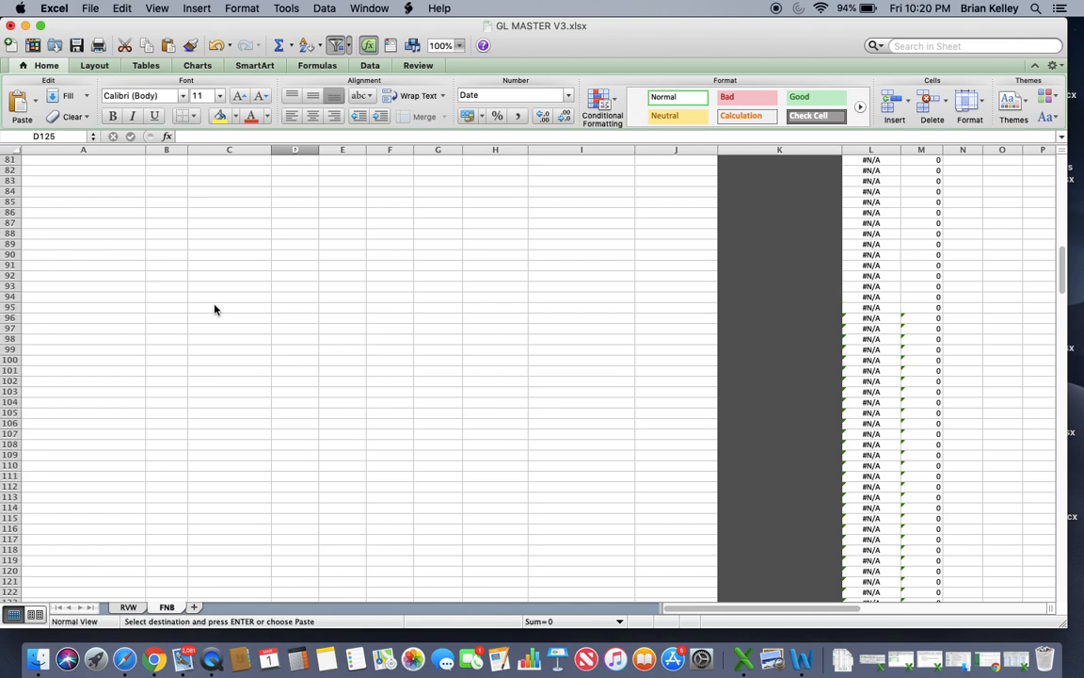
{"action": "scroll", "coordinate": [215, 309], "scroll_direction": "up", "scroll_amount": 2}
{"action": "scroll", "coordinate": [215, 309], "scroll_direction": "down", "scroll_amount": 1}
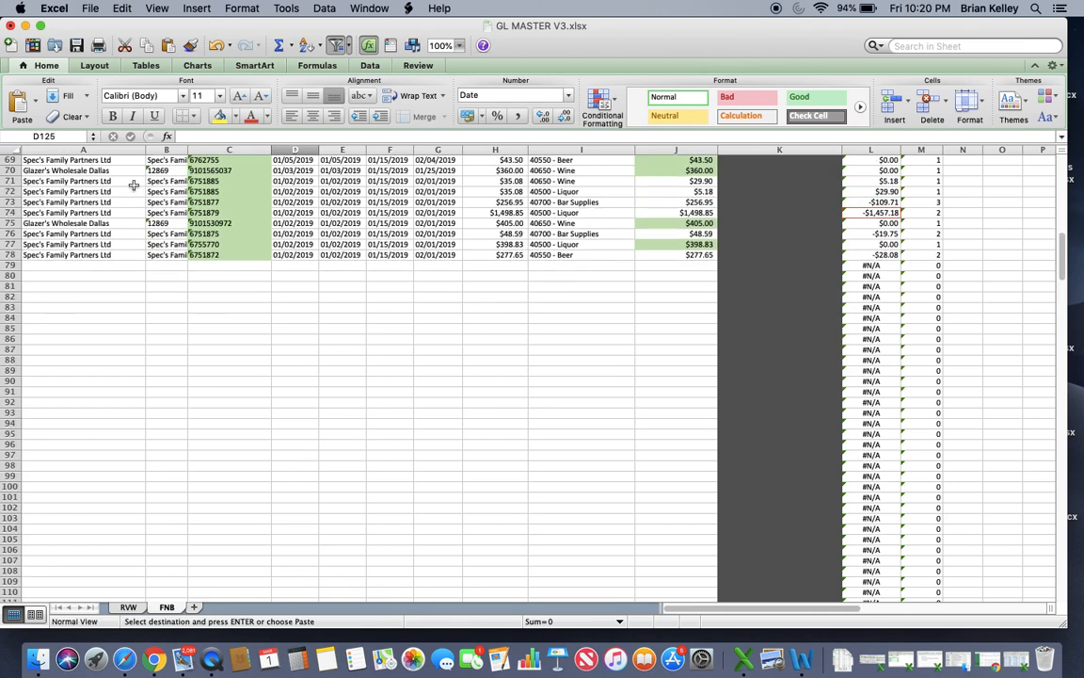
{"action": "left_click", "coordinate": [38, 267]}
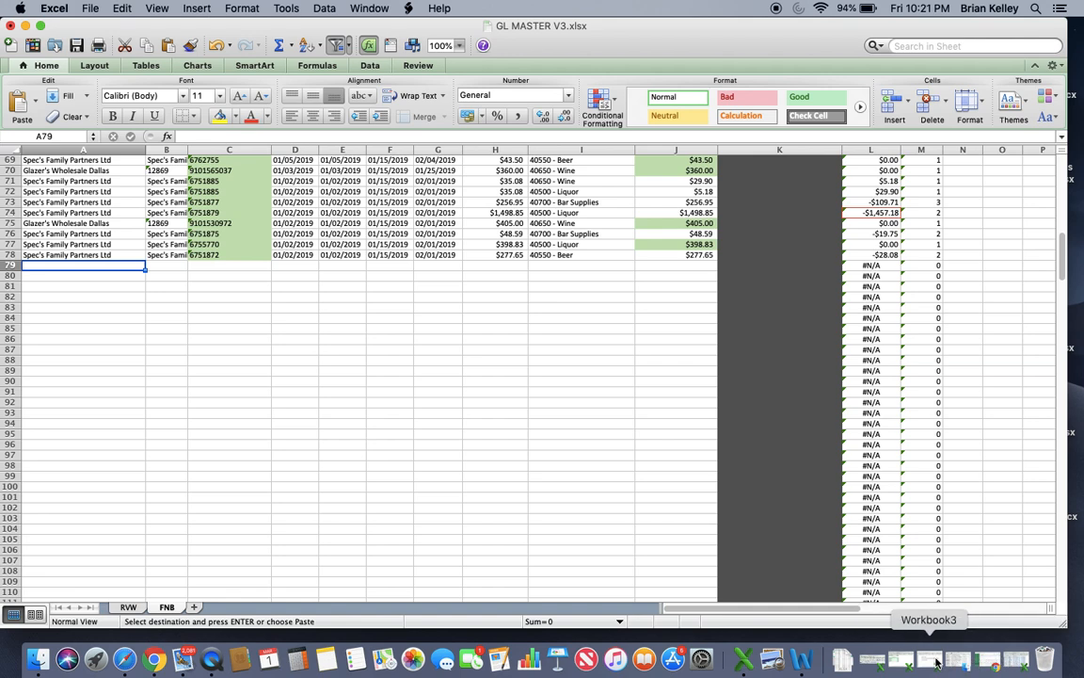
{"action": "left_click", "coordinate": [898, 662]}
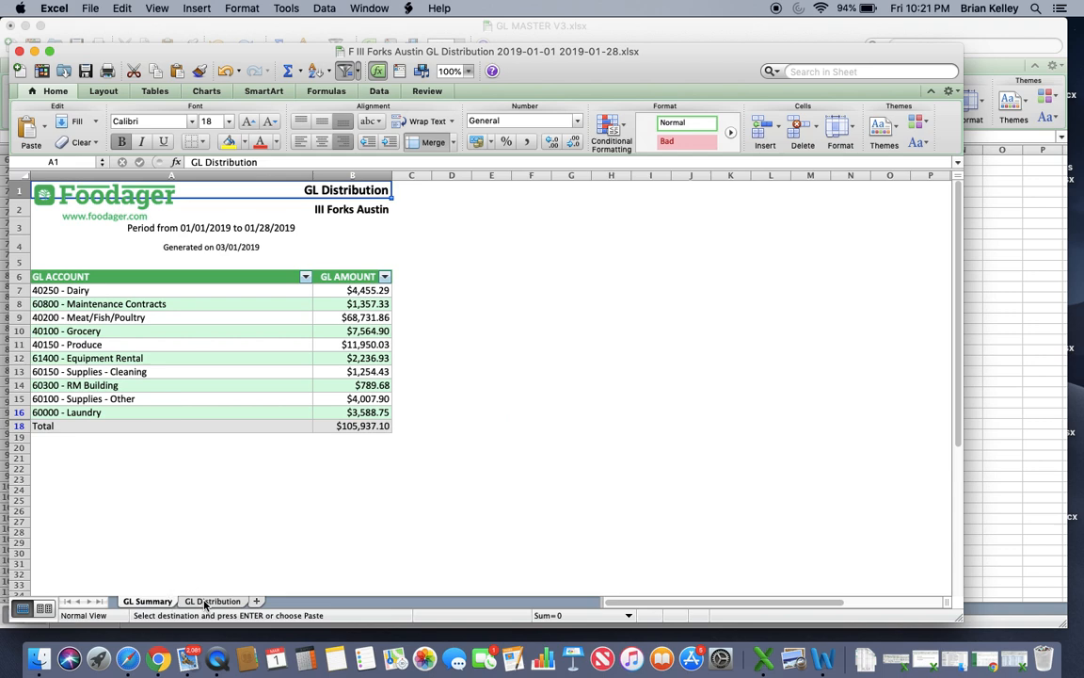
{"action": "left_click", "coordinate": [202, 603]}
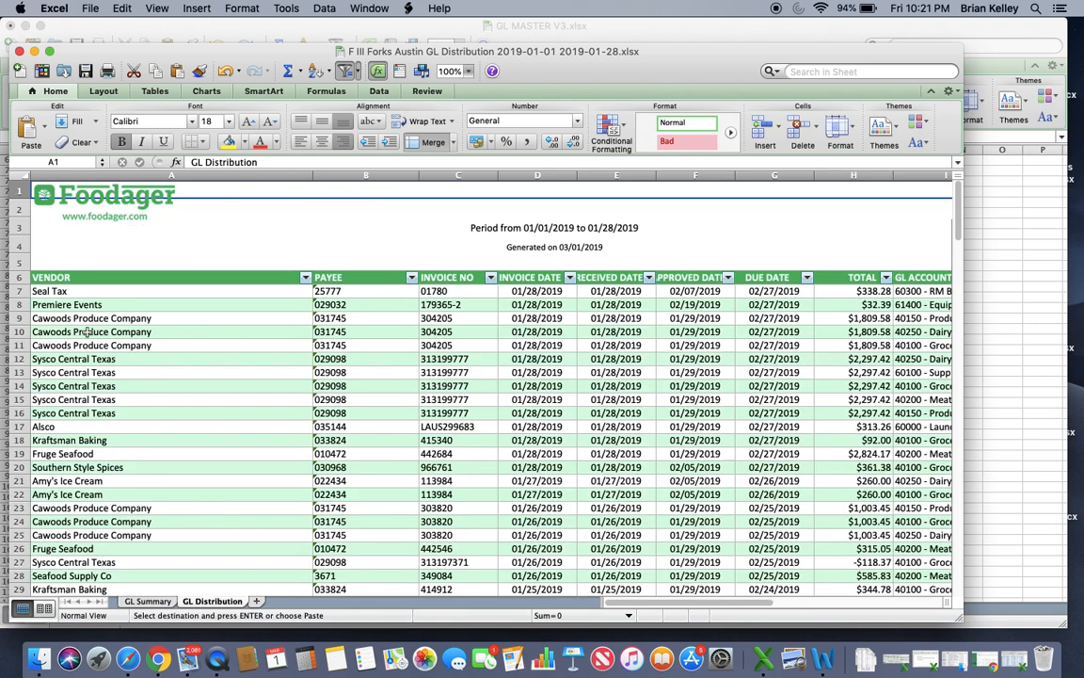
{"action": "left_click_drag", "start_coordinate": [80, 292], "coordinate": [664, 457]}
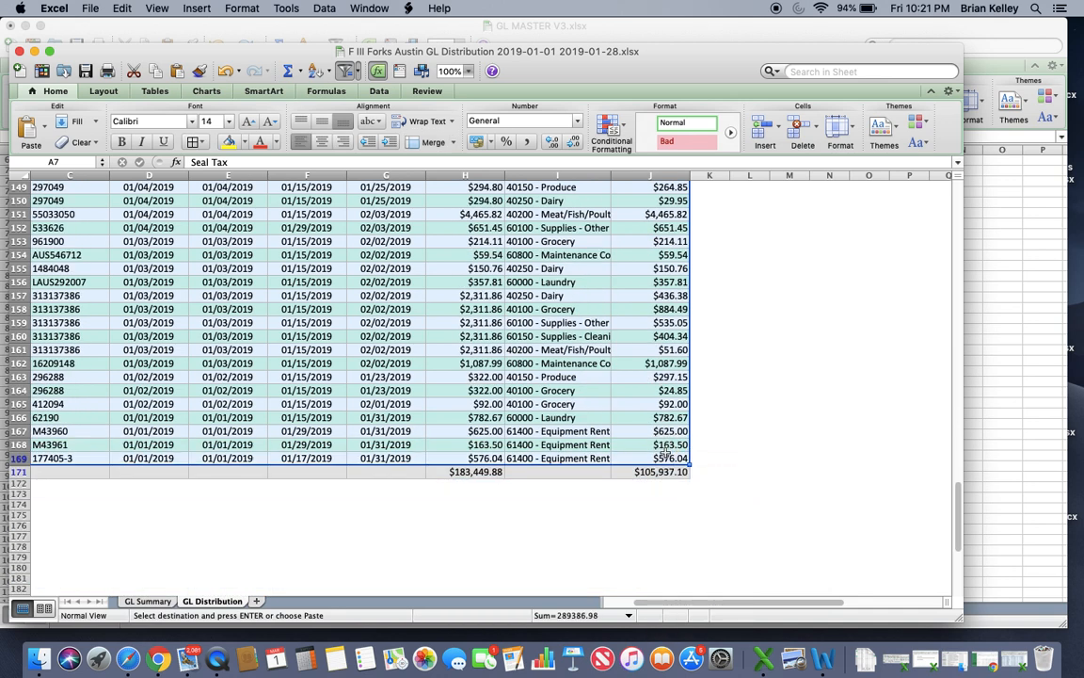
{"action": "right_click", "coordinate": [664, 456]}
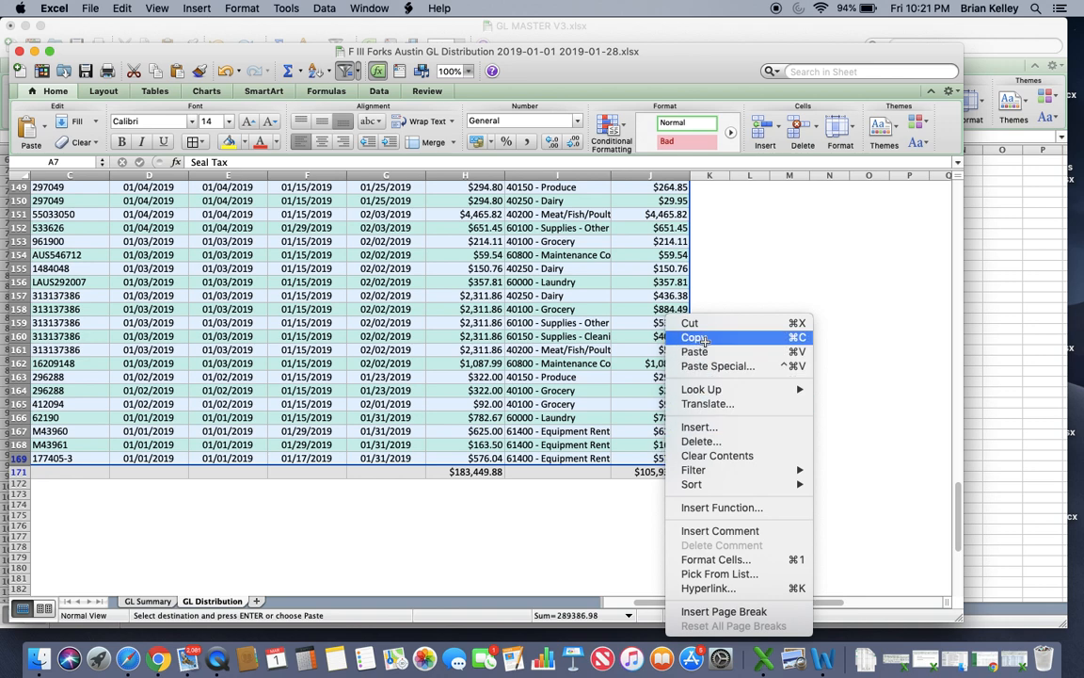
{"action": "left_click", "coordinate": [705, 338]}
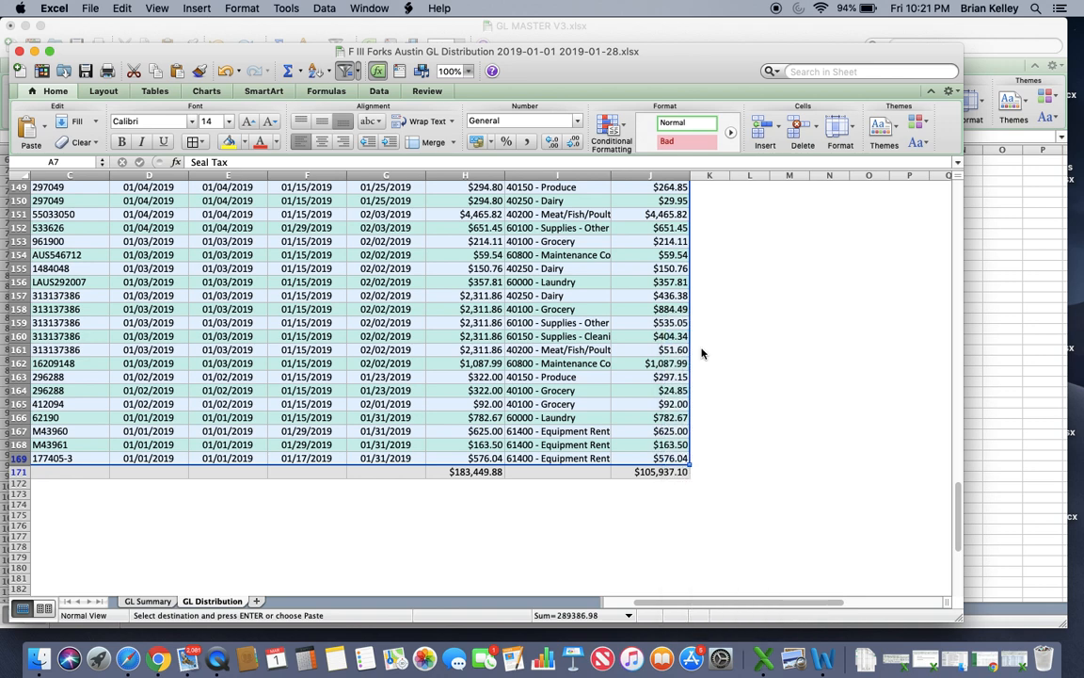
{"action": "scroll", "coordinate": [710, 458], "scroll_direction": "up", "scroll_amount": 20}
{"action": "scroll", "coordinate": [710, 459], "scroll_direction": "left", "scroll_amount": 4}
Paste the copied Foodager rows at cell A79 of the FNB sheet in GL MASTER V3, using Match Destination Formatting
{"action": "left_click", "coordinate": [982, 392]}
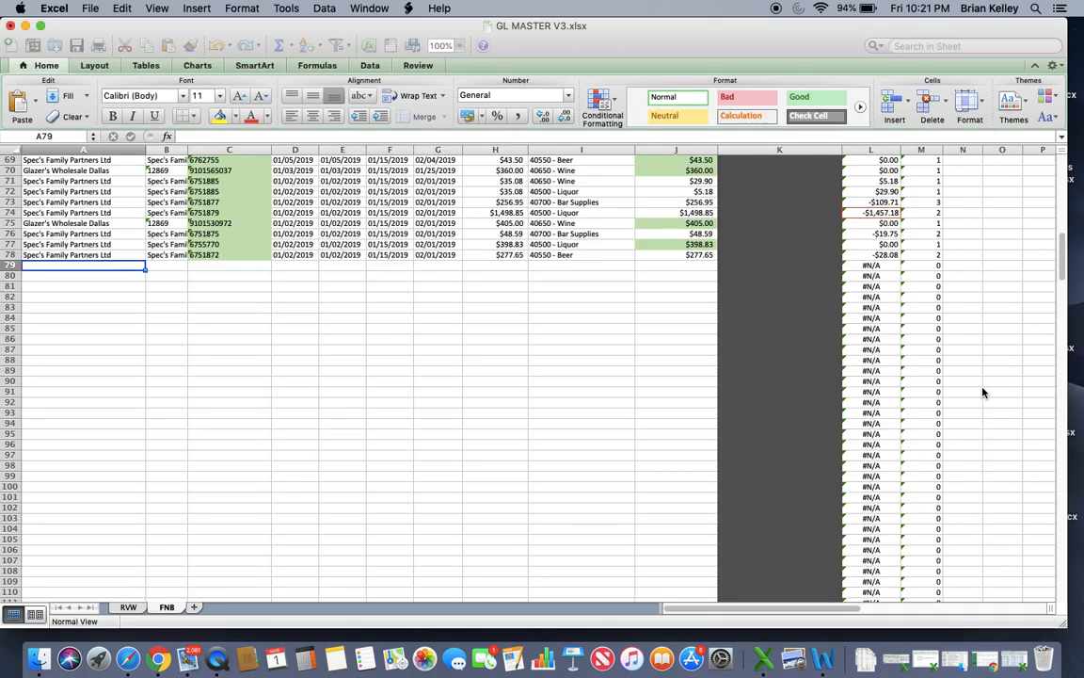
{"action": "right_click", "coordinate": [39, 266]}
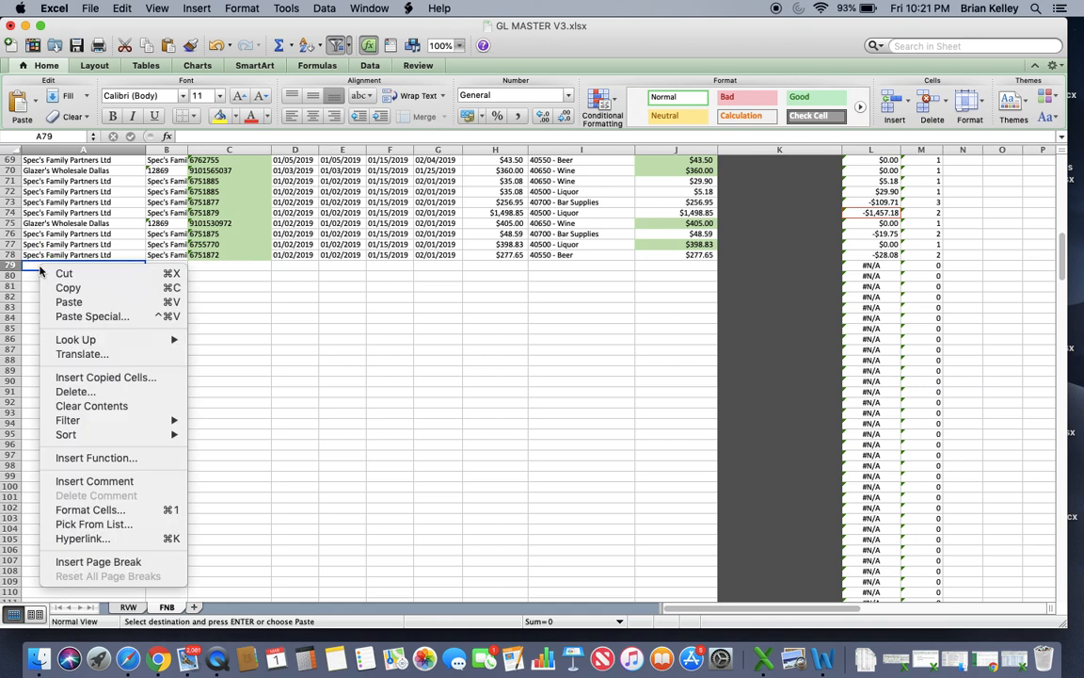
{"action": "left_click", "coordinate": [78, 301]}
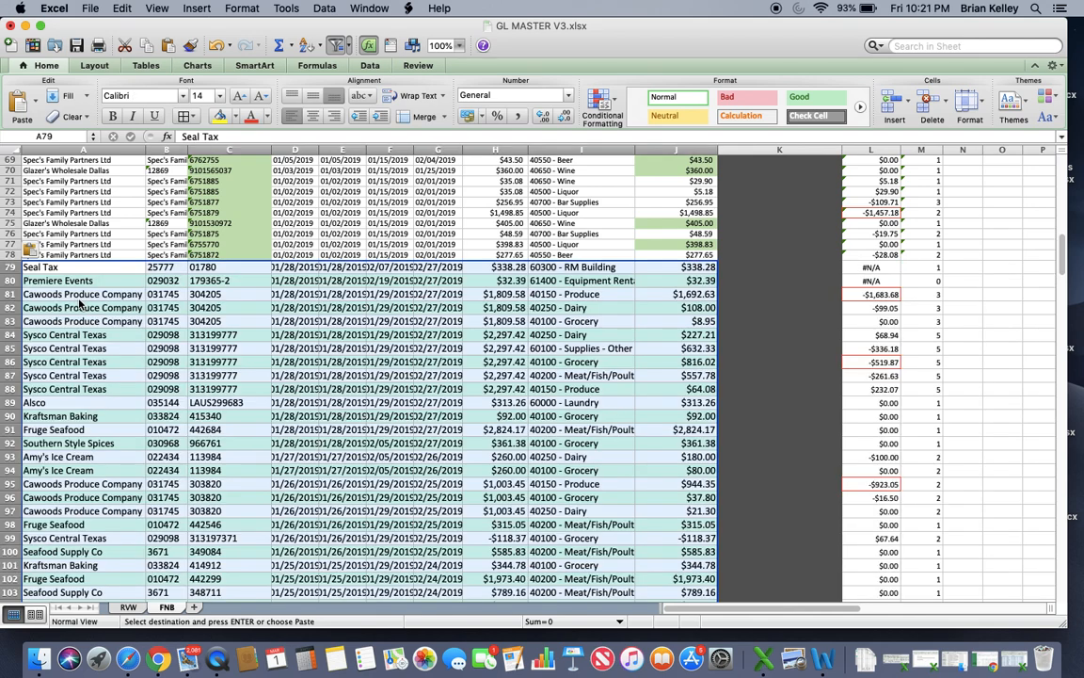
{"action": "left_click", "coordinate": [39, 252]}
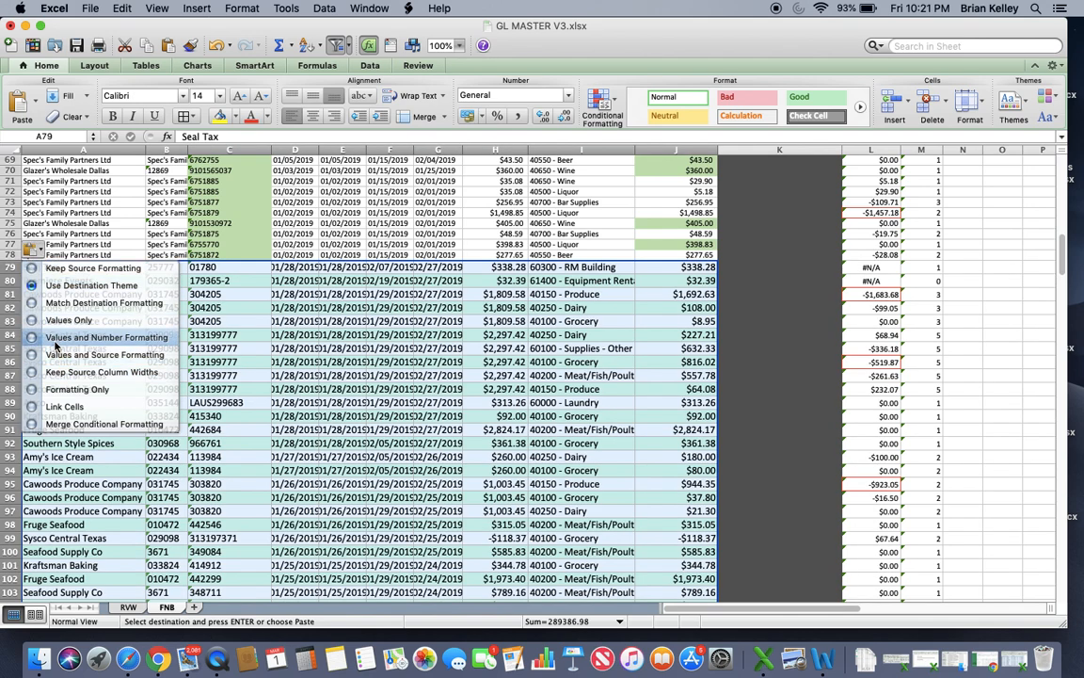
{"action": "left_click", "coordinate": [32, 303]}
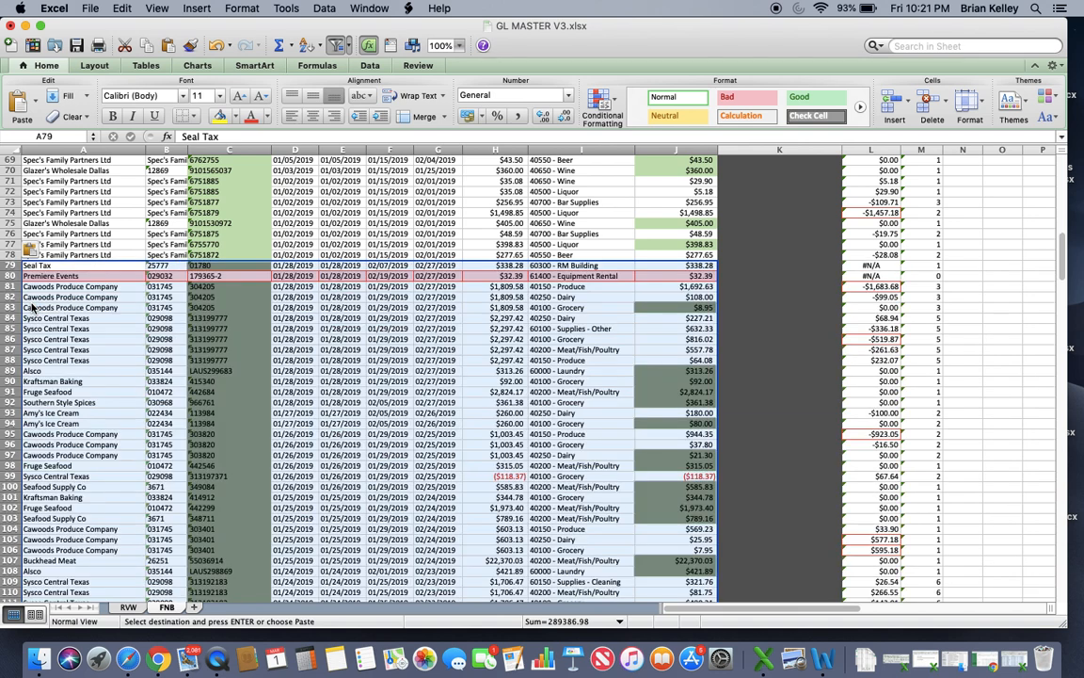
{"action": "left_click", "coordinate": [388, 381]}
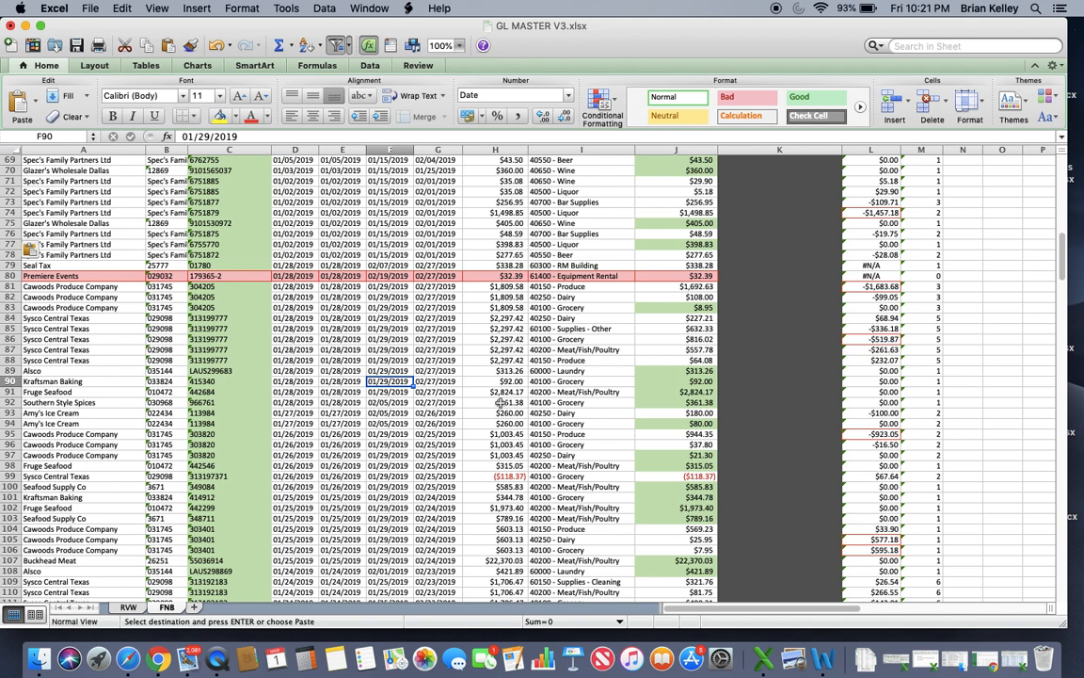
Review the conditional-formatting highlights on the pasted rows of the FNB and RVW sheets, ending on the FNB sheet
{"action": "scroll", "coordinate": [500, 402], "scroll_direction": "up", "scroll_amount": 10}
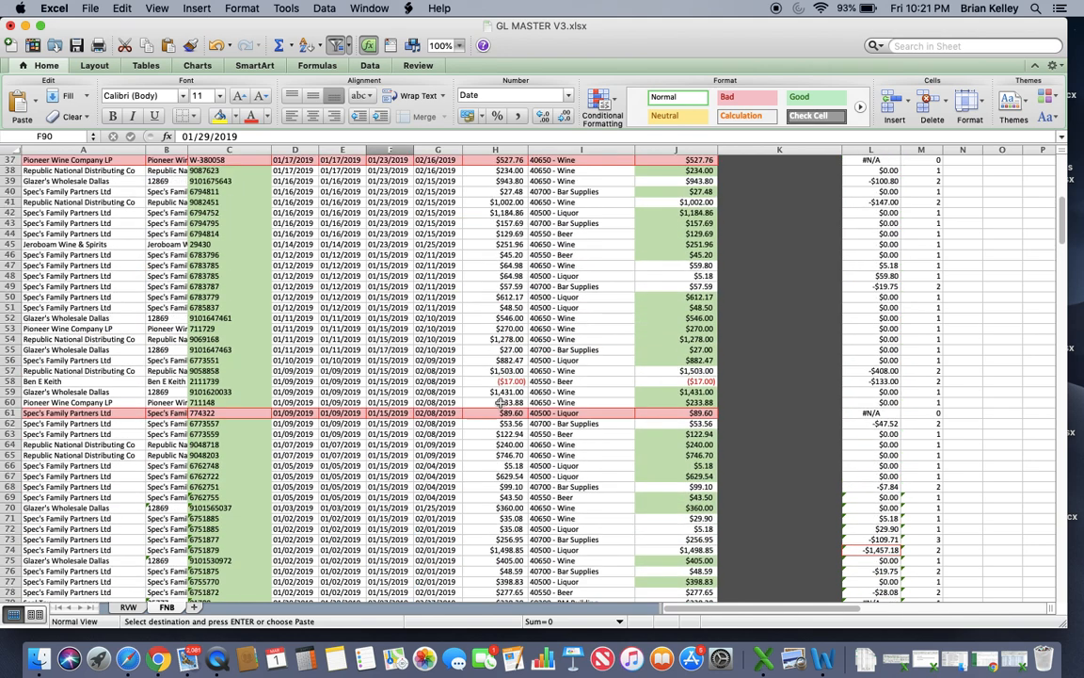
{"action": "scroll", "coordinate": [500, 402], "scroll_direction": "up", "scroll_amount": 10}
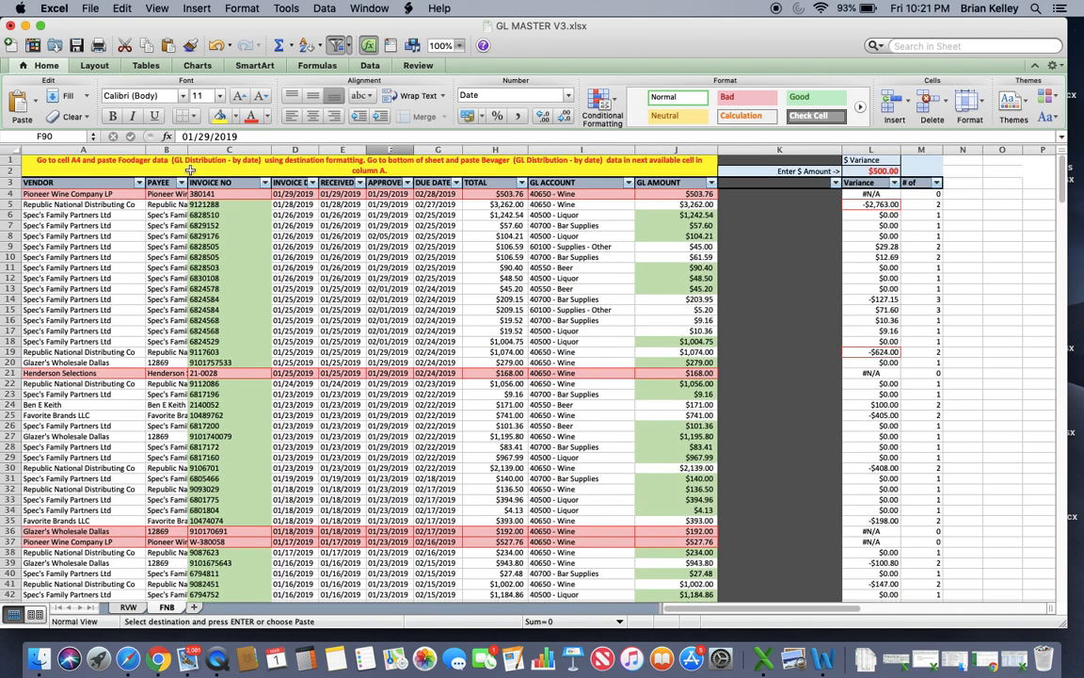
{"action": "left_click", "coordinate": [129, 608]}
{"action": "left_click", "coordinate": [239, 415]}
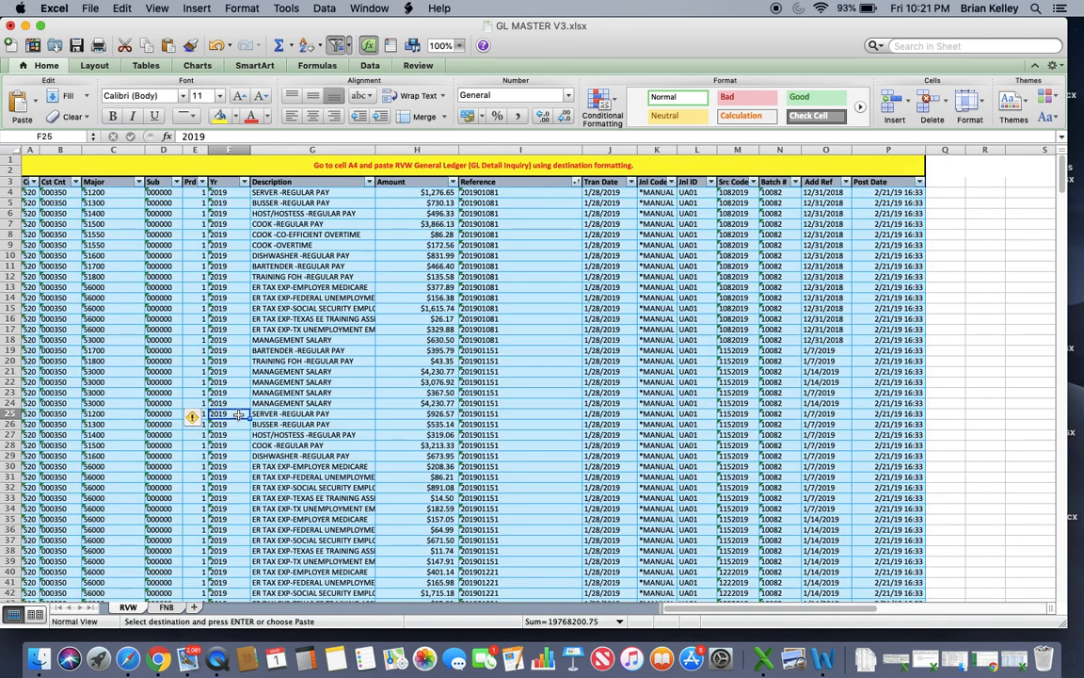
{"action": "scroll", "coordinate": [200, 293], "scroll_direction": "down", "scroll_amount": 5}
{"action": "scroll", "coordinate": [201, 292], "scroll_direction": "down", "scroll_amount": 20}
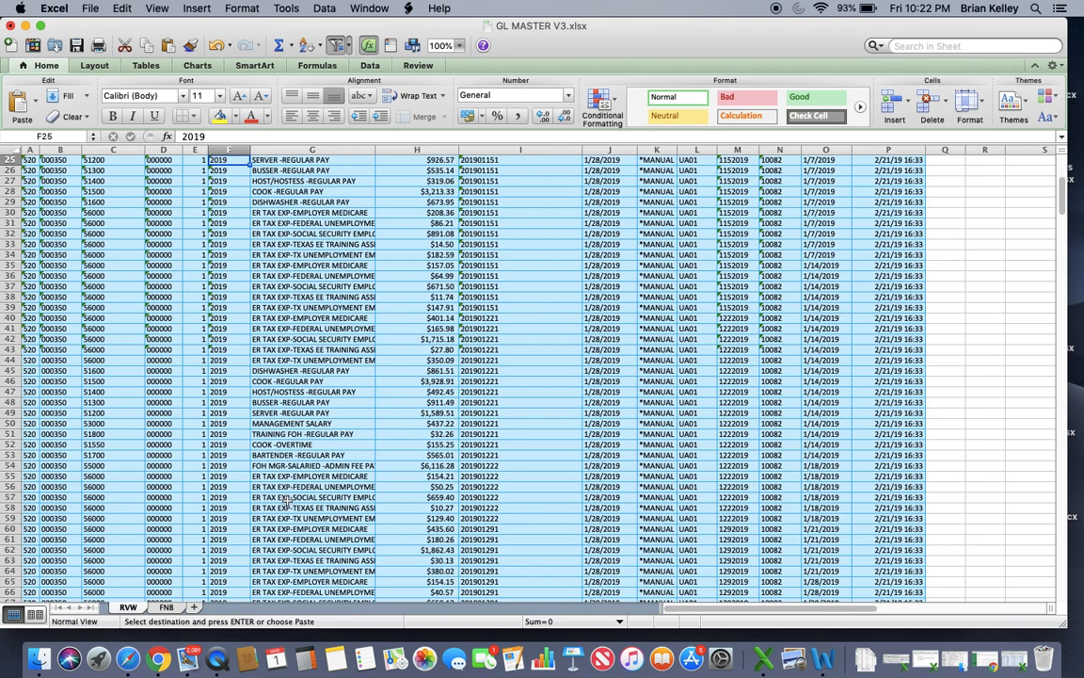
{"action": "scroll", "coordinate": [286, 502], "scroll_direction": "down", "scroll_amount": 14}
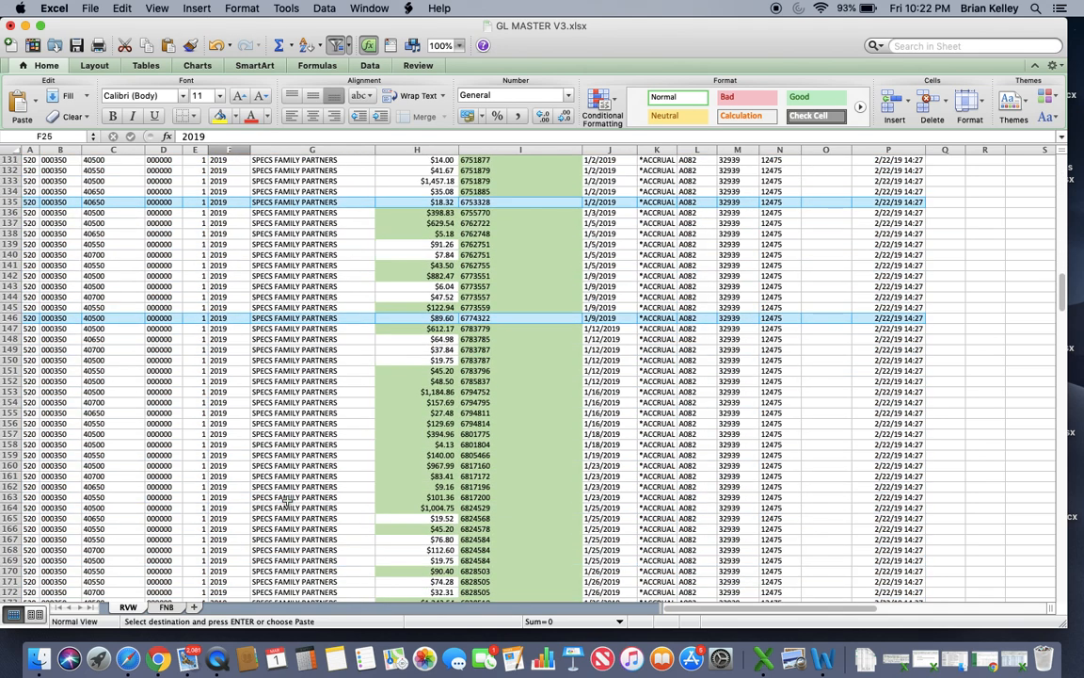
{"action": "scroll", "coordinate": [216, 473], "scroll_direction": "down", "scroll_amount": 2}
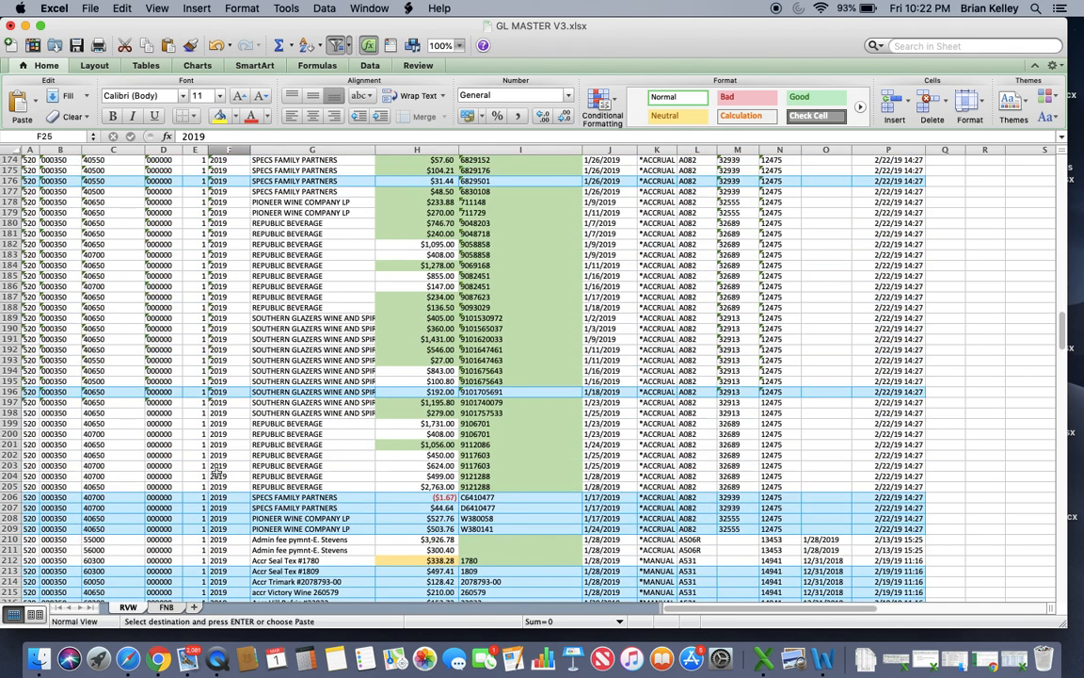
{"action": "left_click", "coordinate": [165, 607]}
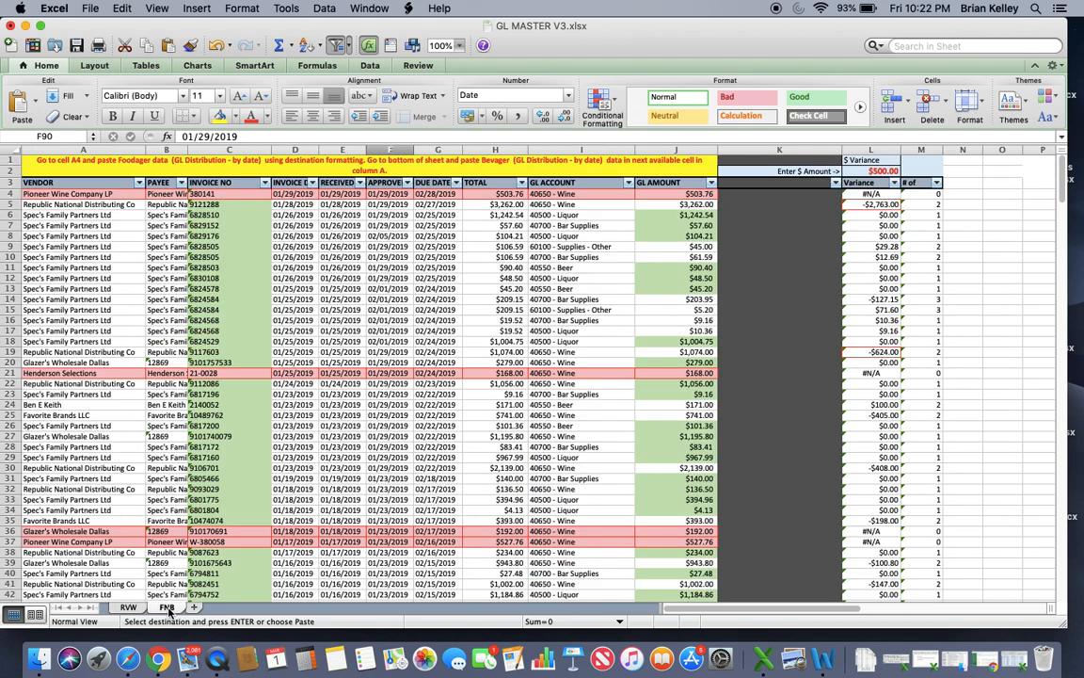
Minimize the GL MASTER V3, Foodager GL Distribution and Bevager GL Distribution workbook windows
{"action": "left_click", "coordinate": [25, 25]}
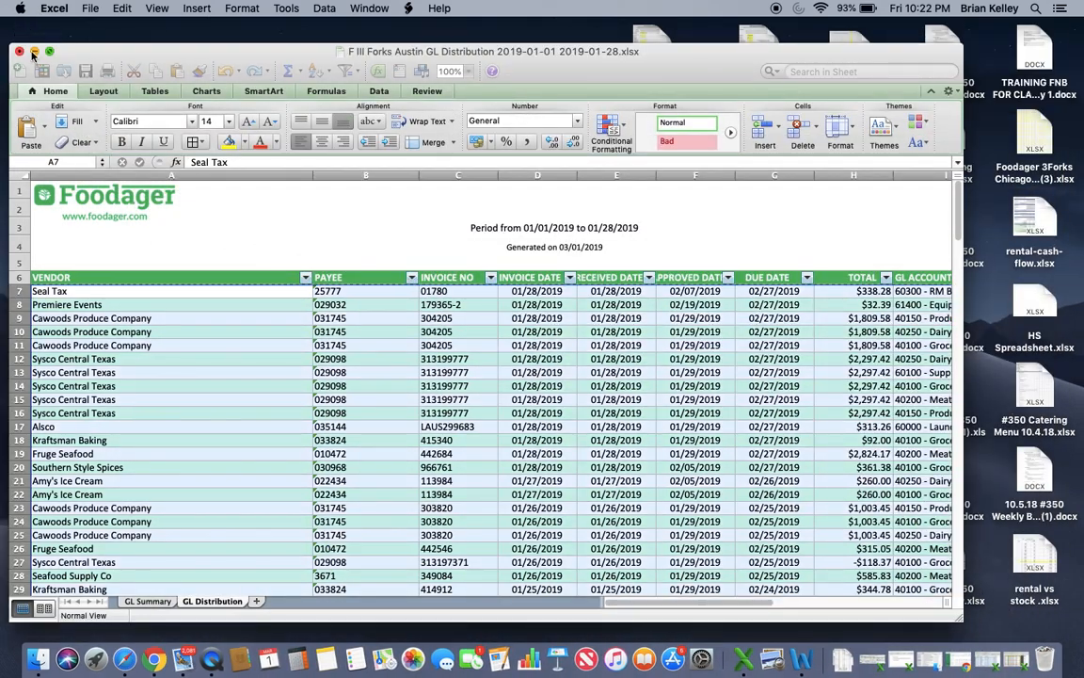
{"action": "left_click", "coordinate": [34, 52]}
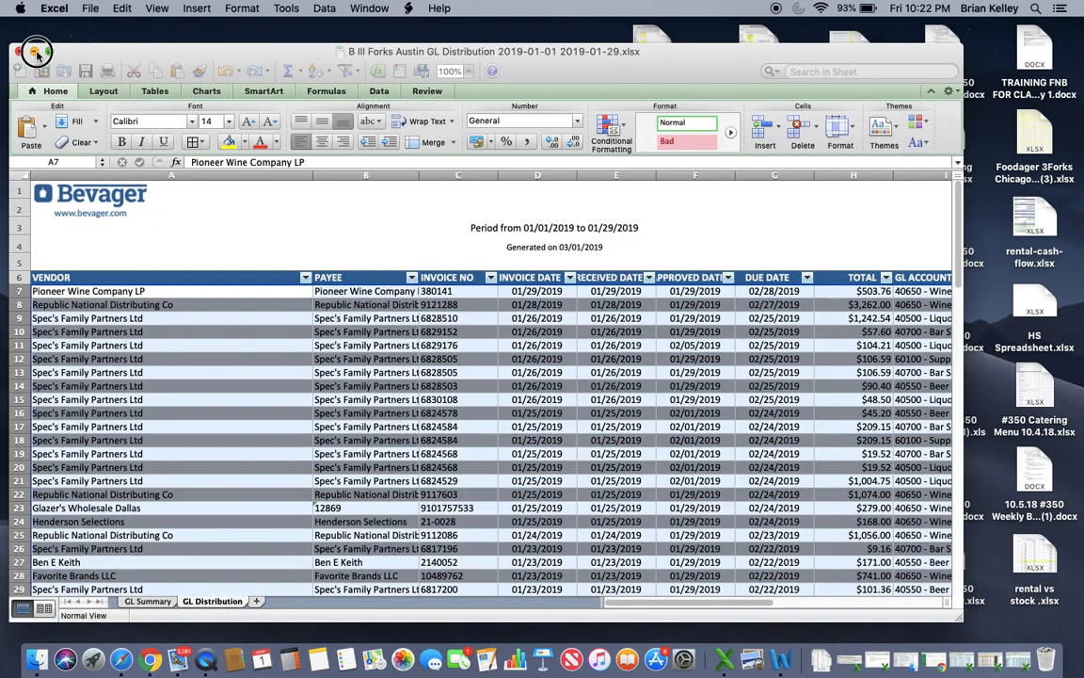
{"action": "left_click", "coordinate": [36, 53]}
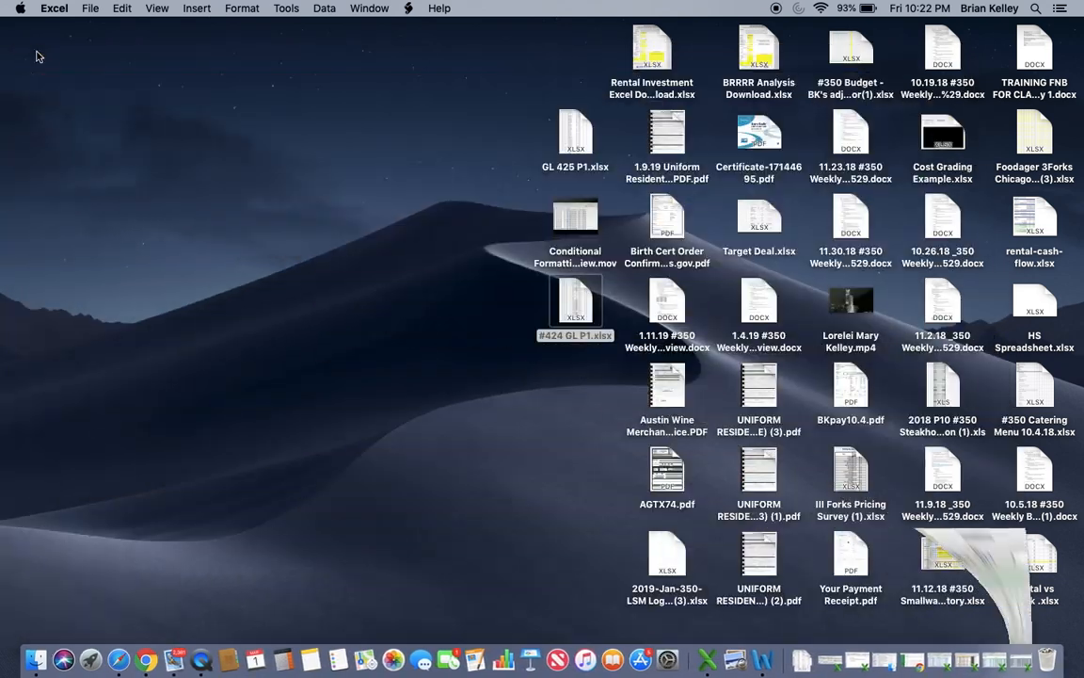
Restore the GL worksheet w P1 data example.xlsx workbook, enlarge its window and display the data rows of its FNB sheet
{"action": "left_click", "coordinate": [834, 663]}
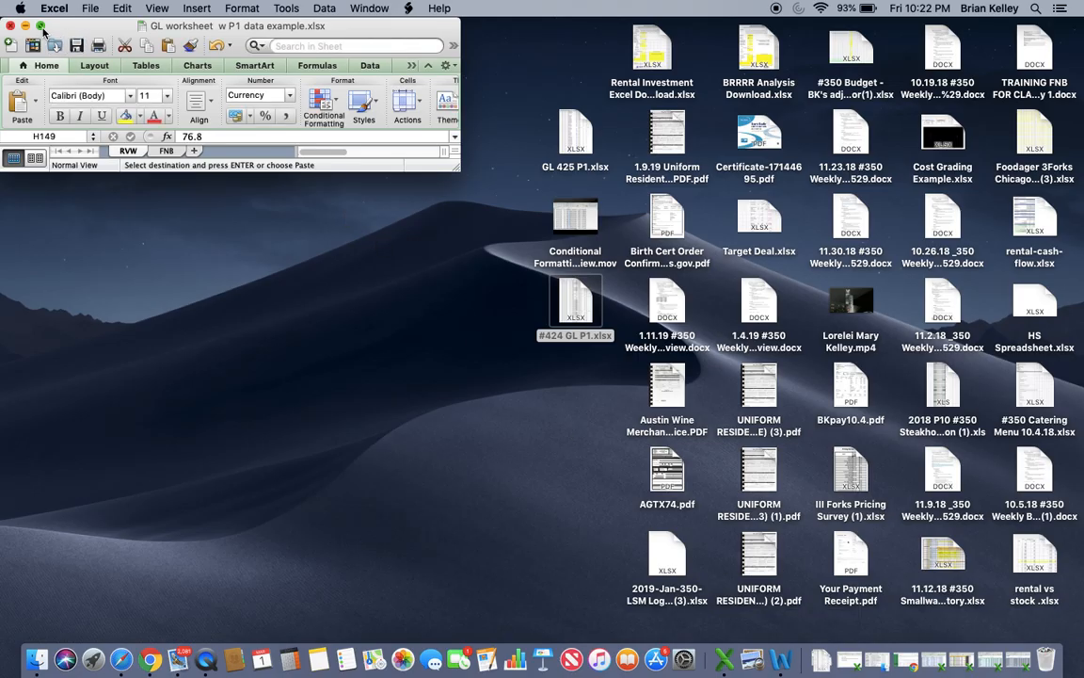
{"action": "left_click", "coordinate": [41, 25]}
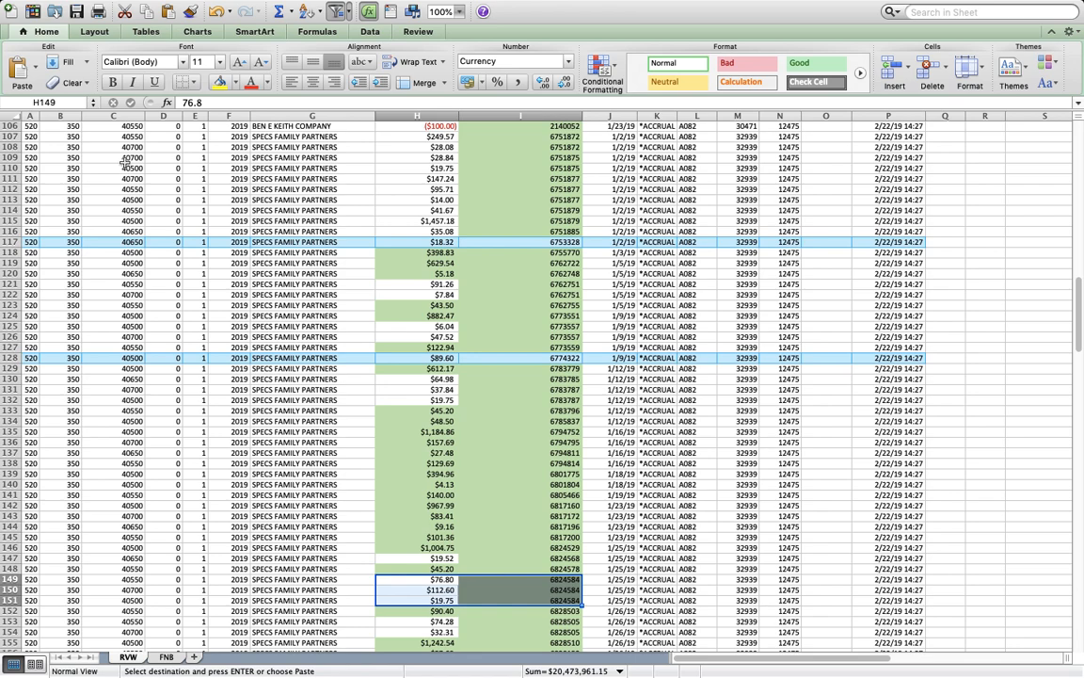
{"action": "left_click", "coordinate": [169, 659]}
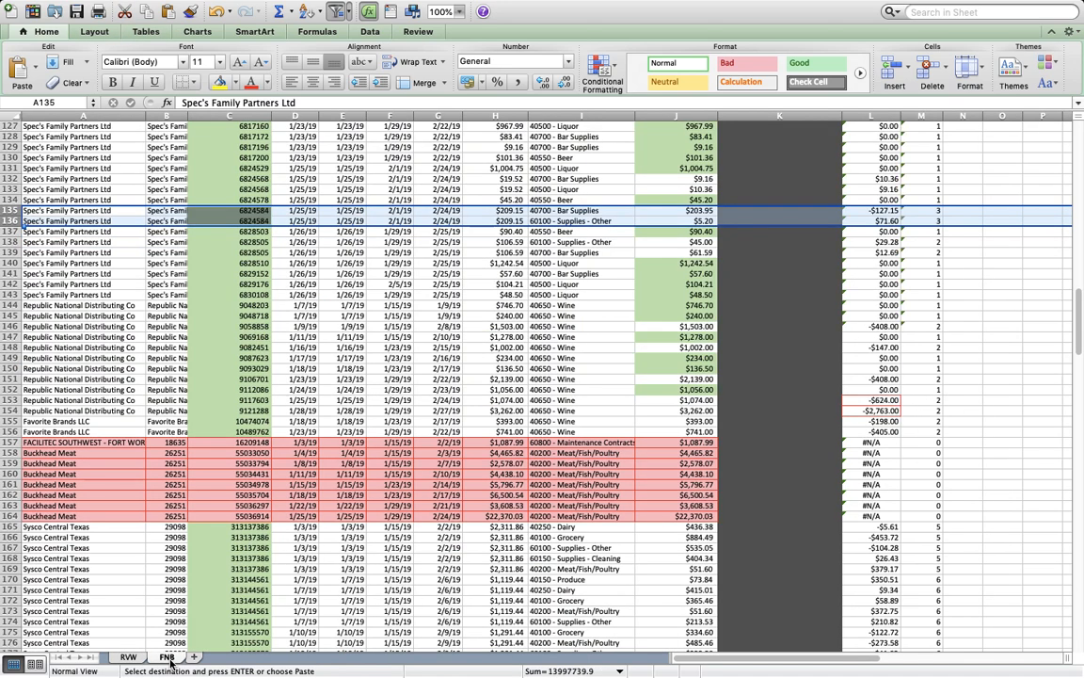
{"action": "scroll", "coordinate": [364, 305], "scroll_direction": "up", "scroll_amount": 10}
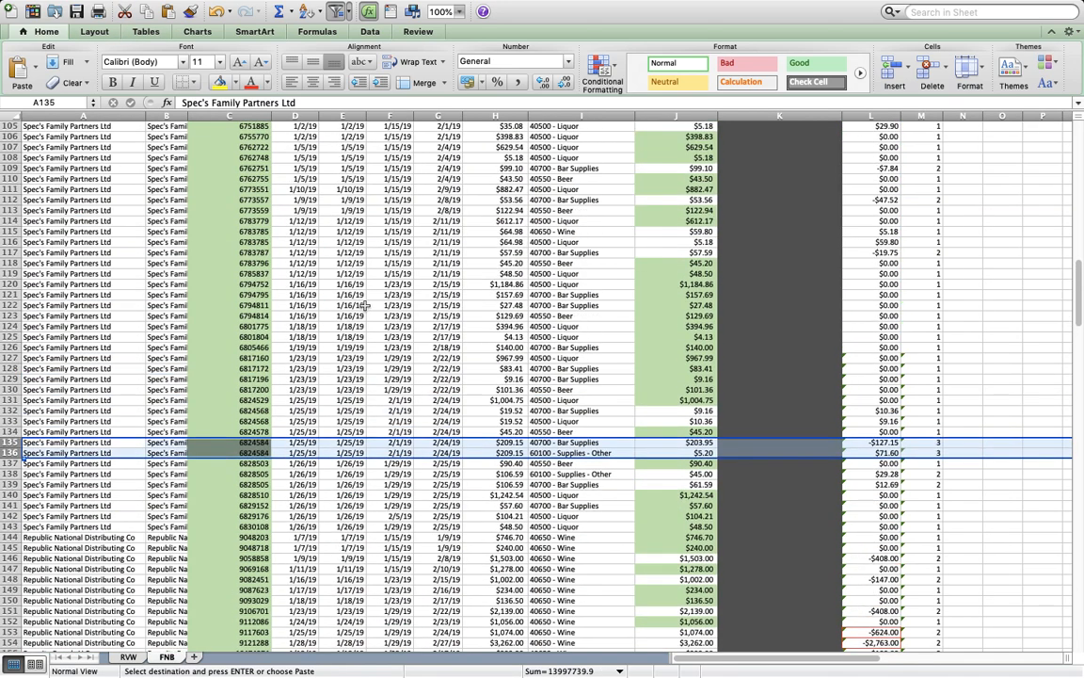
Return to the header rows of the FNB sheet and view the sort and filter options of the VENDOR column, leaving them unchanged
{"action": "scroll", "coordinate": [364, 305], "scroll_direction": "up", "scroll_amount": 8}
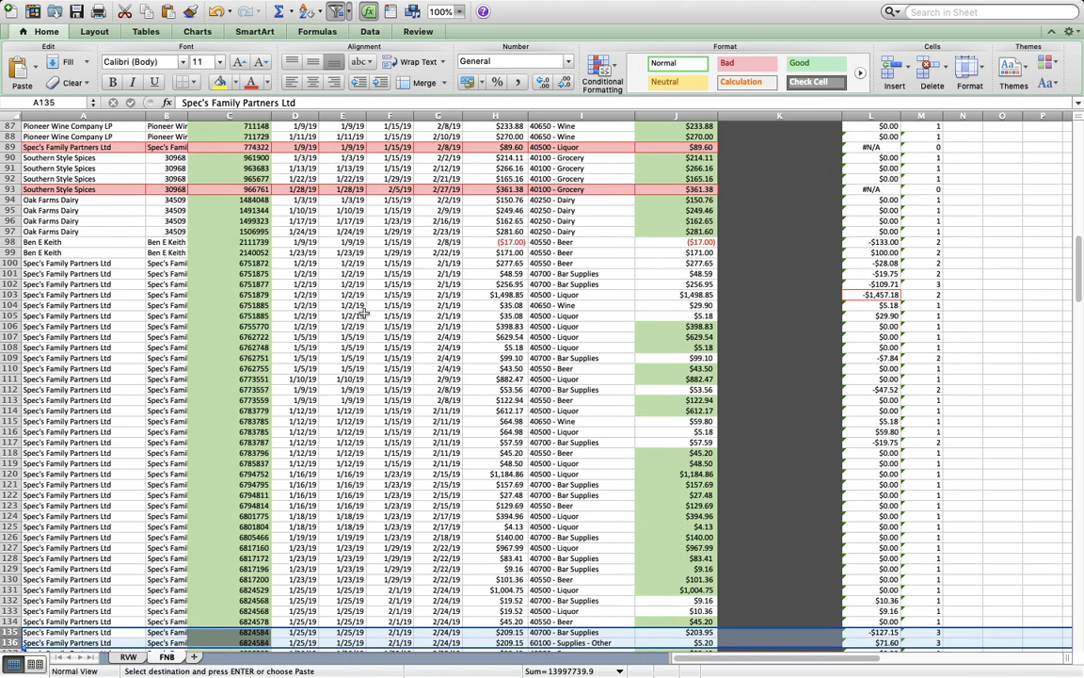
{"action": "scroll", "coordinate": [364, 313], "scroll_direction": "up", "scroll_amount": 10}
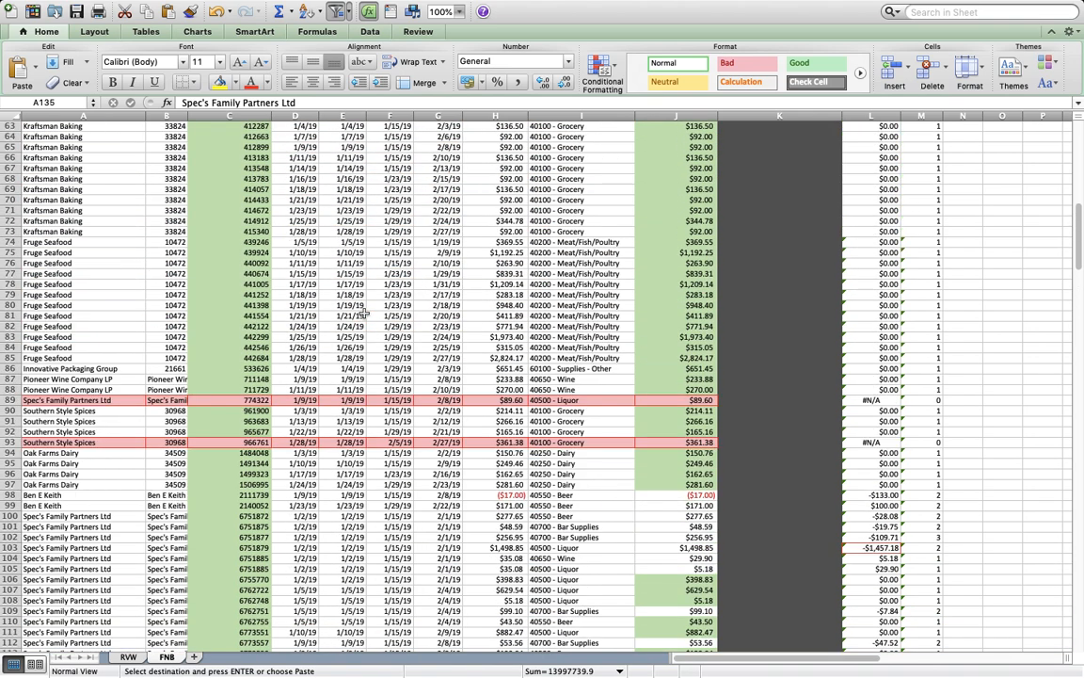
{"action": "scroll", "coordinate": [364, 312], "scroll_direction": "up", "scroll_amount": 20}
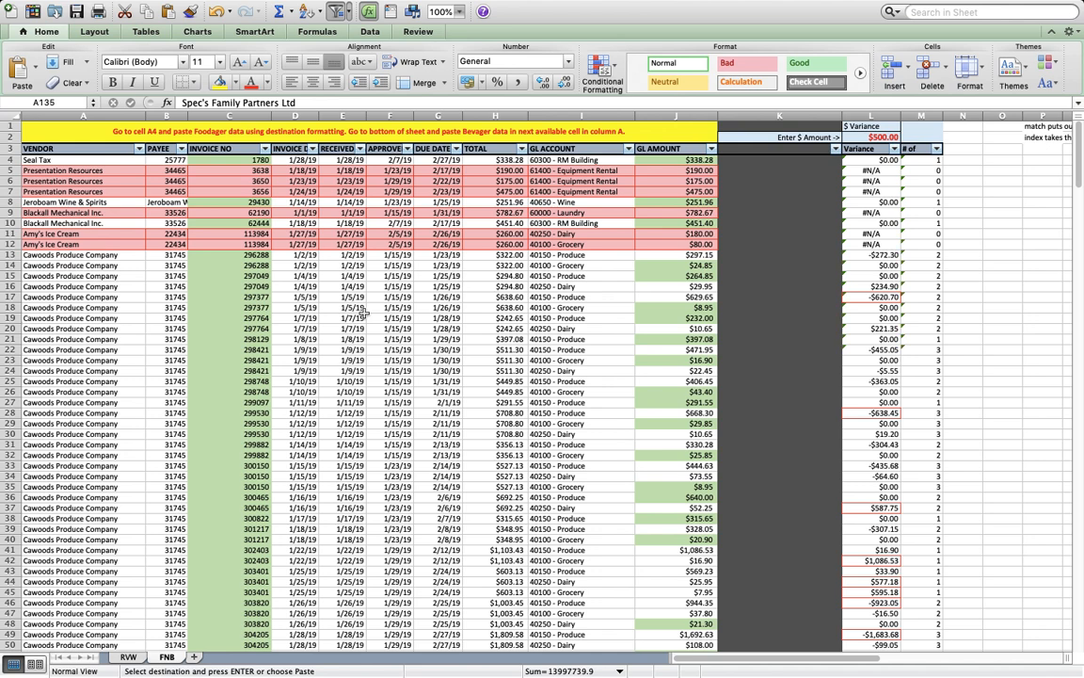
{"action": "left_click", "coordinate": [139, 149]}
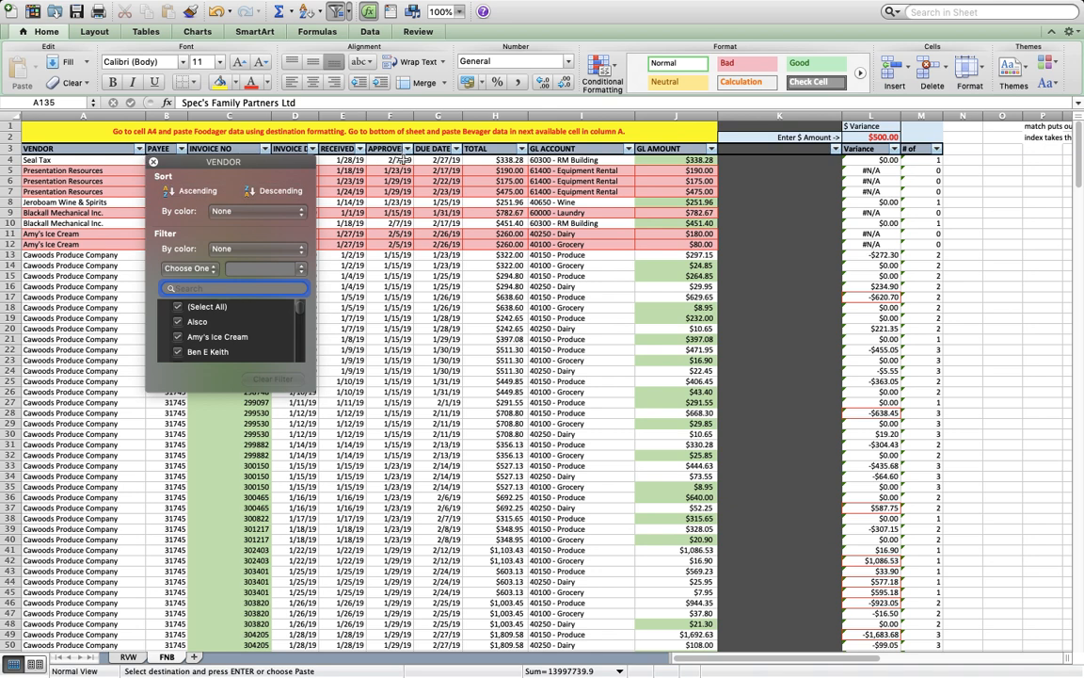
{"action": "left_click", "coordinate": [533, 277]}
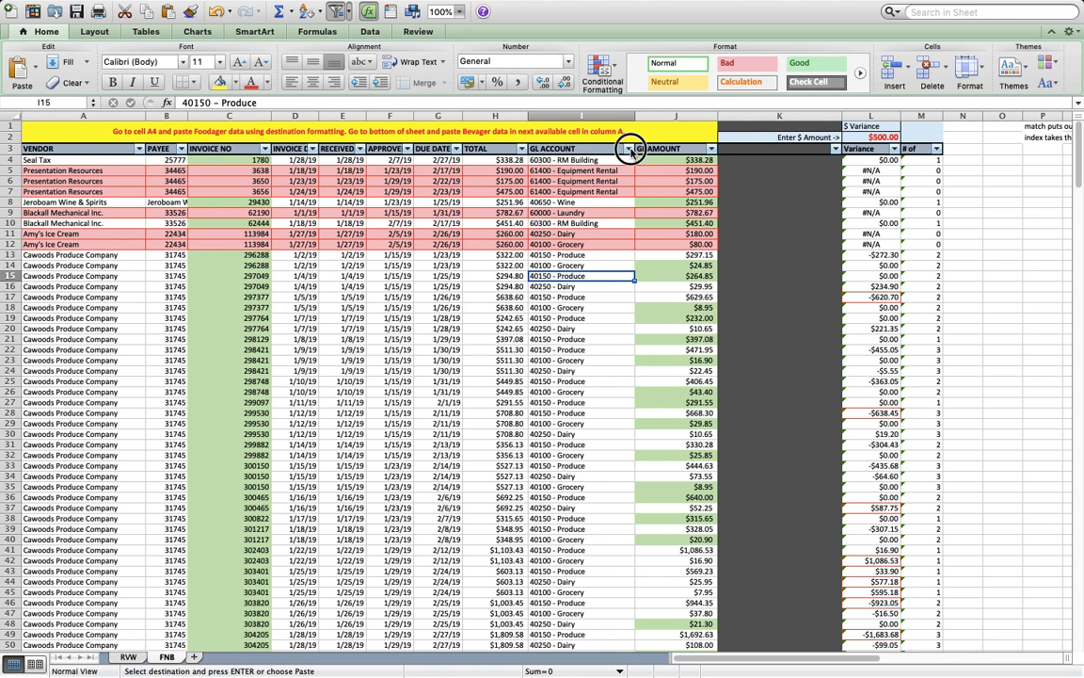
Sort the FNB data by GL ACCOUNT in ascending order and look through the rows grouped by account
{"action": "left_click", "coordinate": [628, 149]}
{"action": "left_click", "coordinate": [673, 192]}
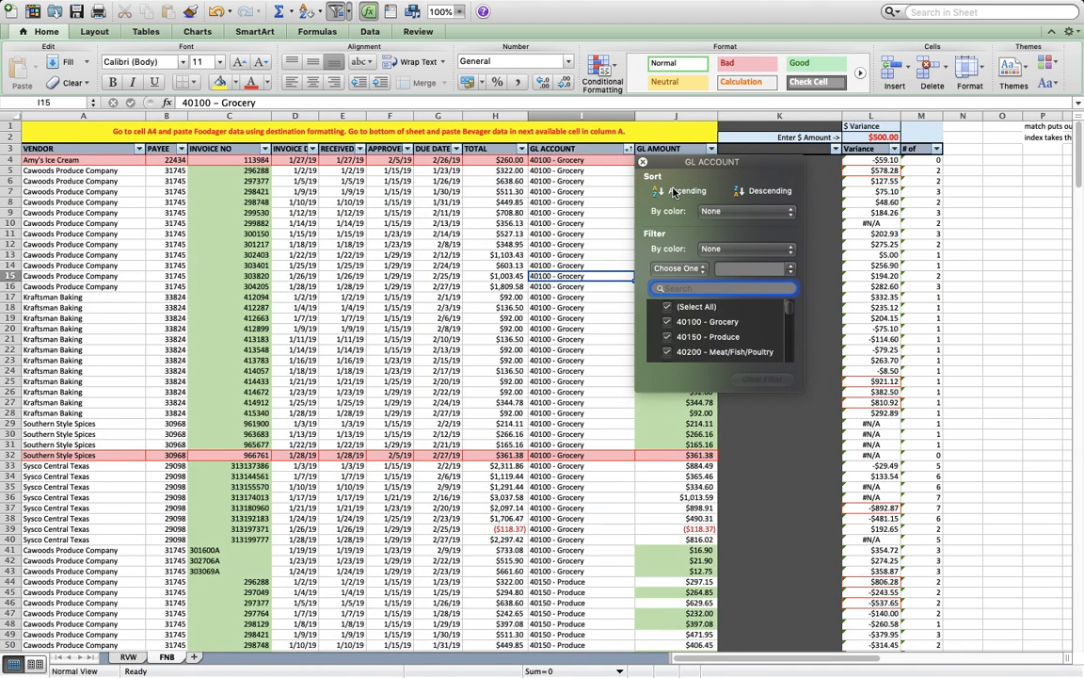
{"action": "left_click", "coordinate": [565, 413]}
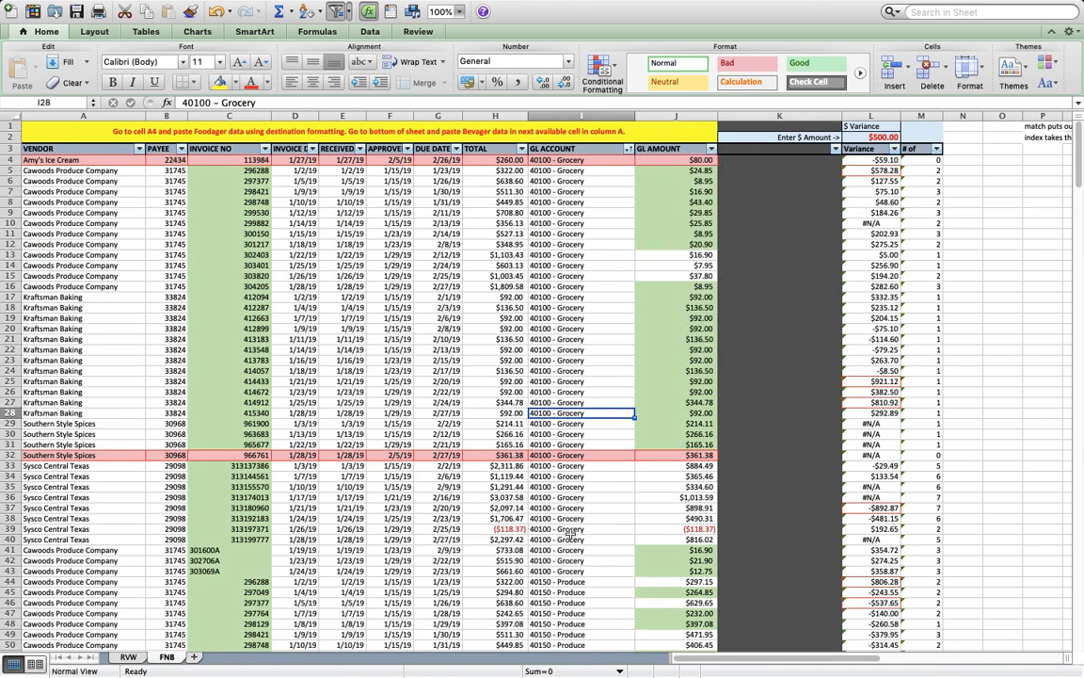
{"action": "scroll", "coordinate": [570, 533], "scroll_direction": "down", "scroll_amount": 15}
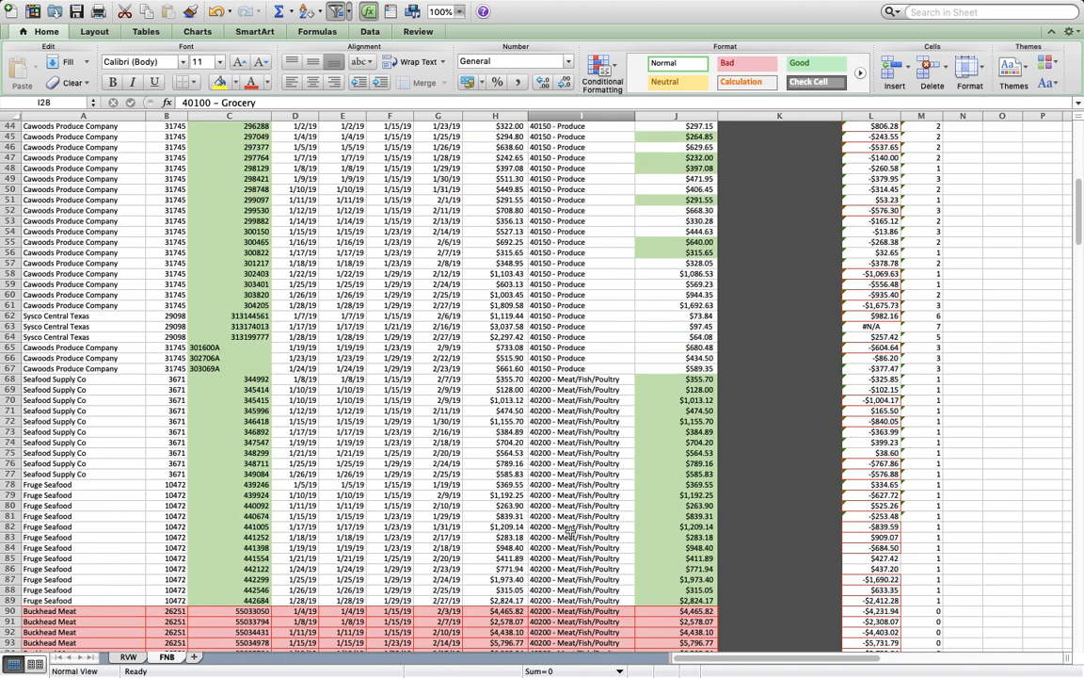
{"action": "scroll", "coordinate": [569, 533], "scroll_direction": "down", "scroll_amount": 2}
{"action": "scroll", "coordinate": [570, 533], "scroll_direction": "up", "scroll_amount": 16}
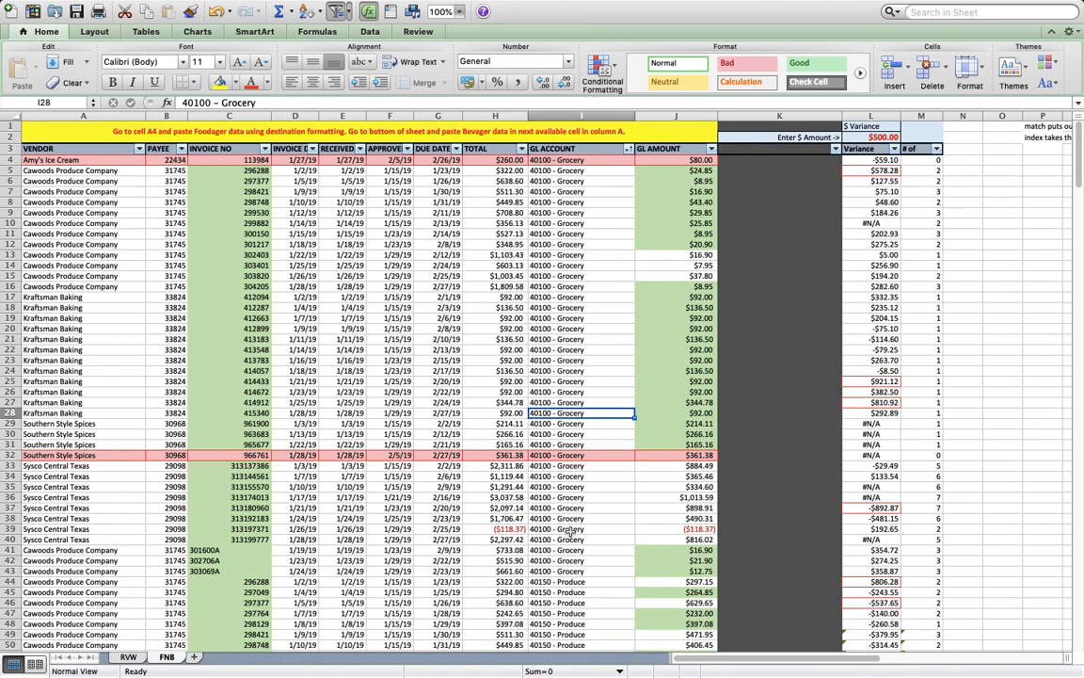
Sort the FNB data by INVOICE NO in ascending order
{"action": "left_click", "coordinate": [264, 150]}
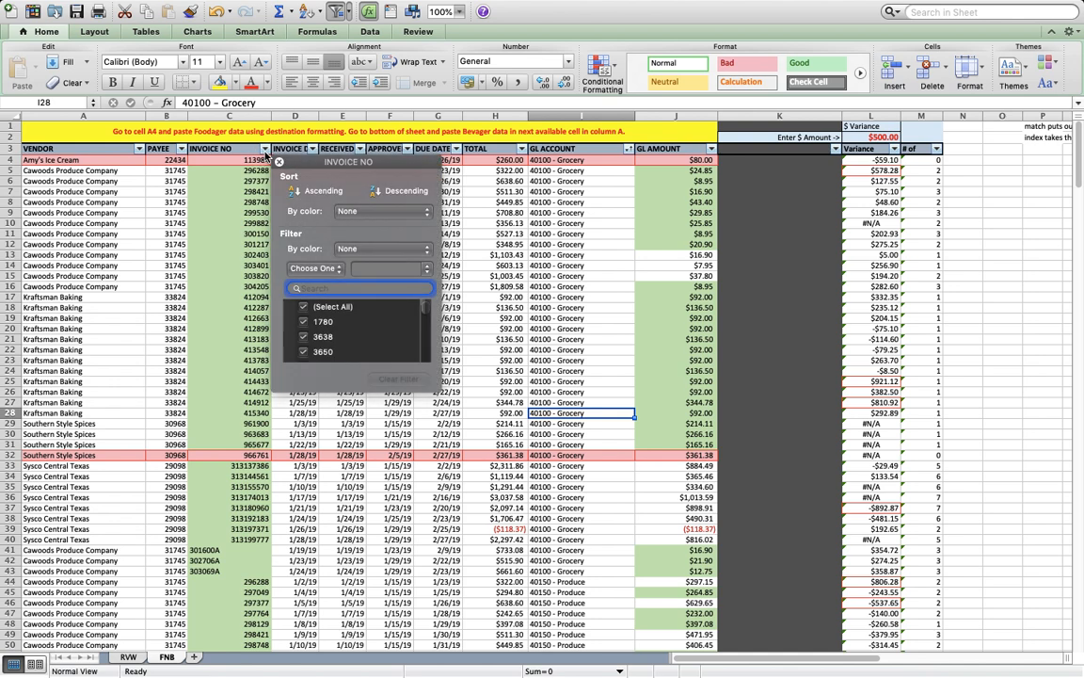
{"action": "left_click", "coordinate": [310, 195]}
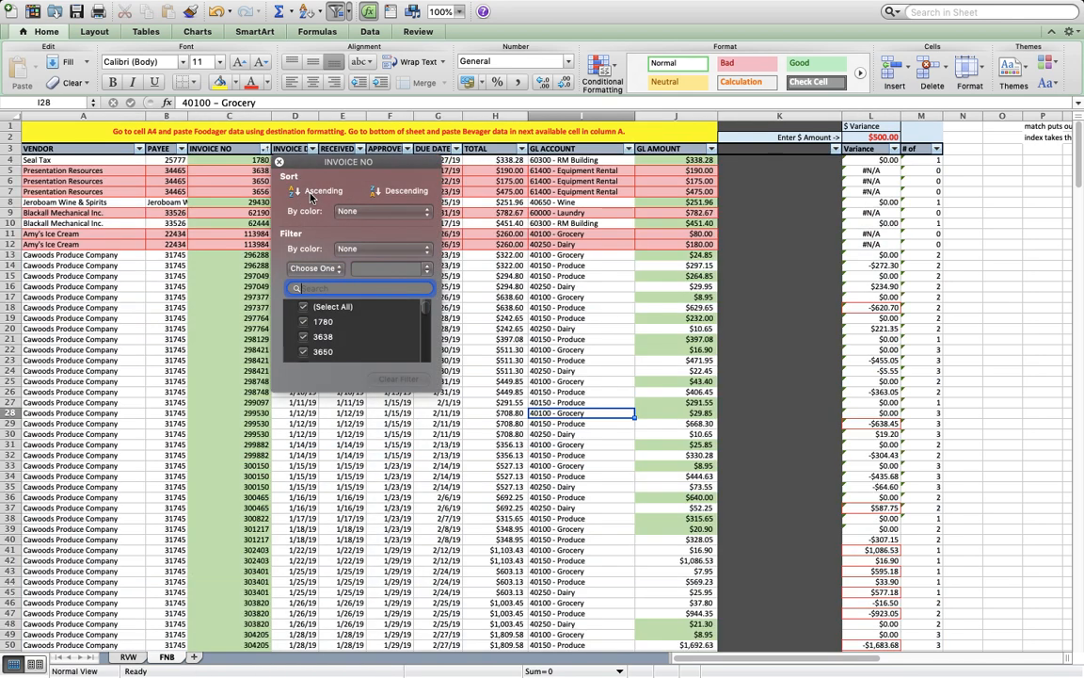
{"action": "left_click", "coordinate": [516, 317]}
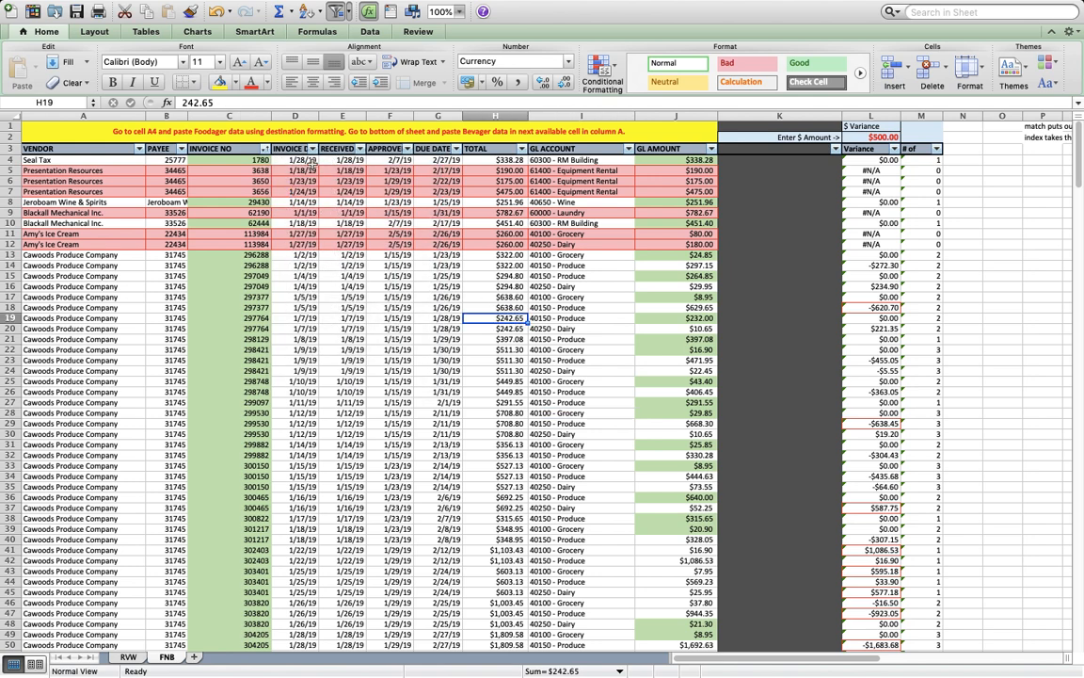
Examine the highlighting of repeated invoice numbers in rows 17 to 25 and of the GL AMOUNT cells in rows 23 and 25
{"action": "left_click", "coordinate": [231, 297]}
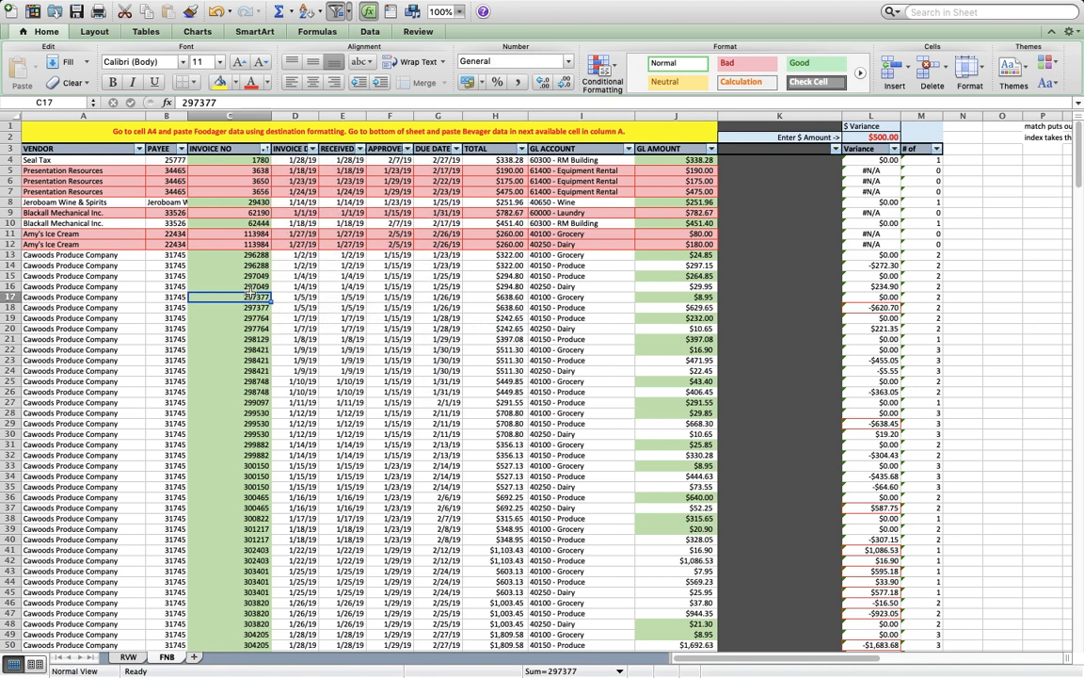
{"action": "left_click", "coordinate": [249, 327]}
{"action": "left_click", "coordinate": [249, 361]}
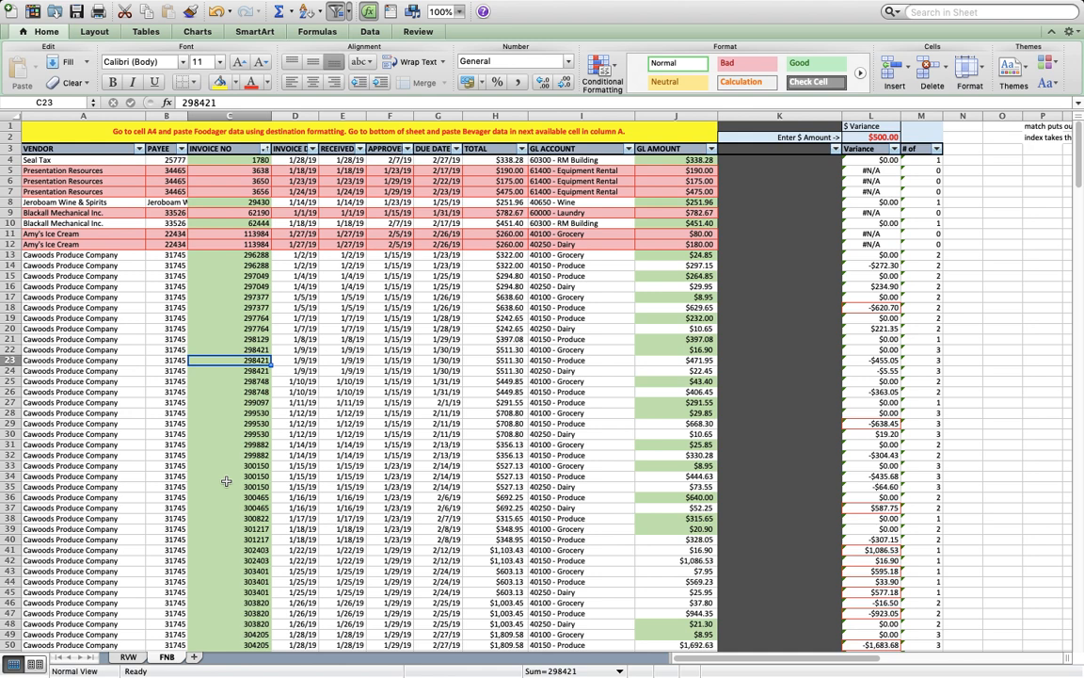
{"action": "left_click", "coordinate": [256, 381]}
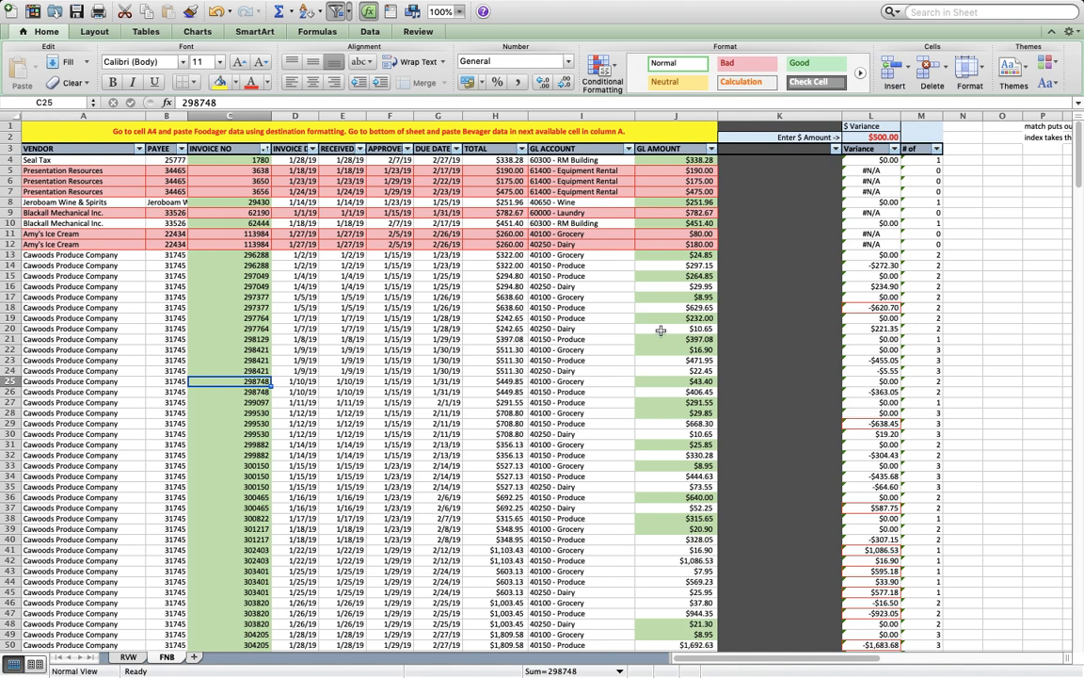
{"action": "left_click", "coordinate": [693, 382]}
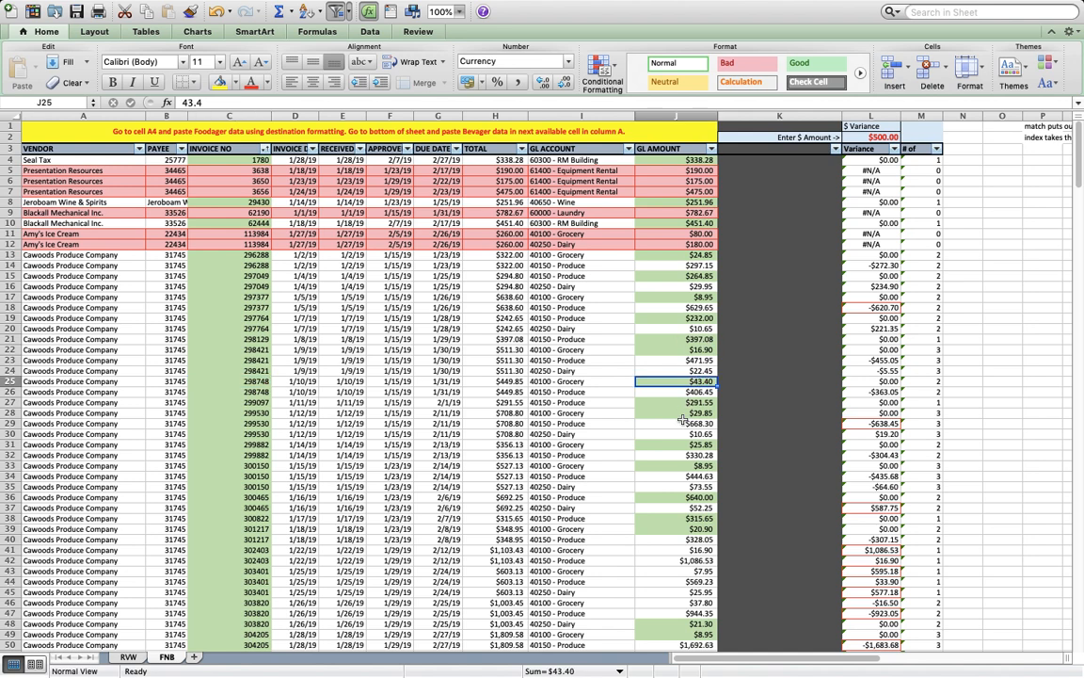
{"action": "left_click", "coordinate": [257, 361]}
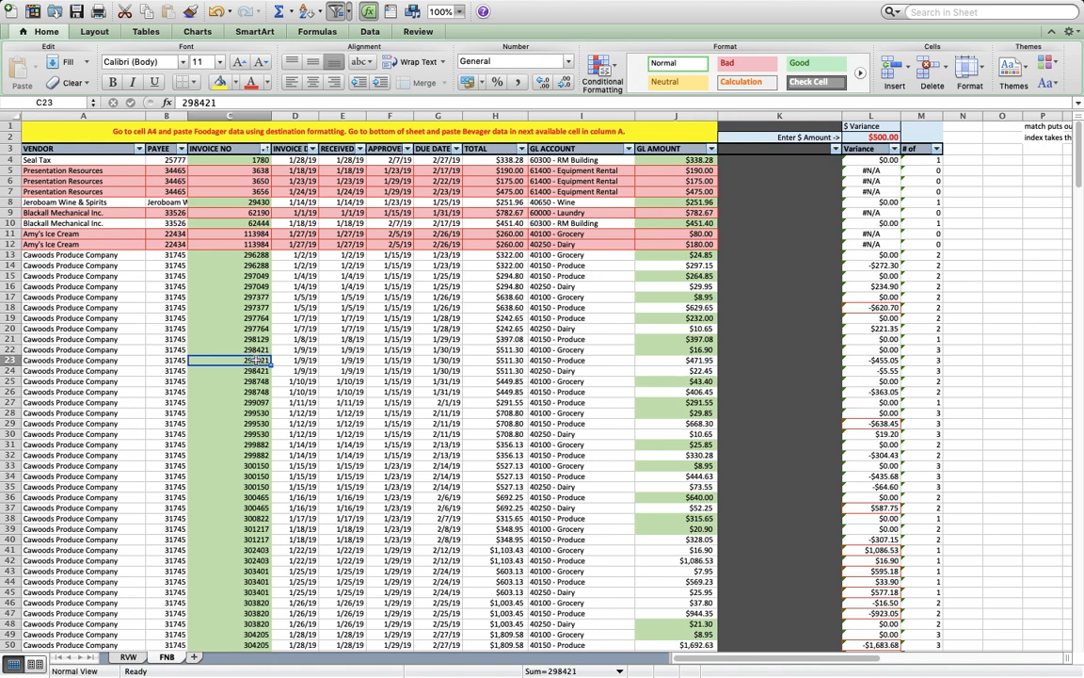
{"action": "left_click", "coordinate": [690, 361]}
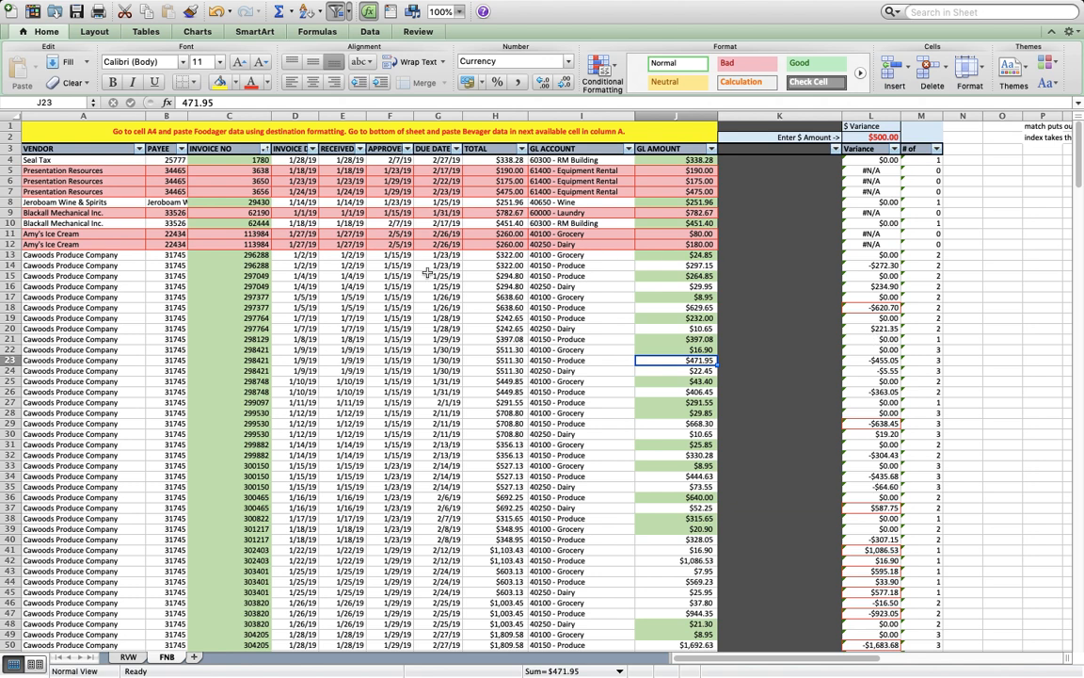
Compare the invoice number, GL AMOUNT and Variance cells in FNB rows 13 and 14, and inspect row 14's invoice count formula
{"action": "left_click", "coordinate": [244, 255]}
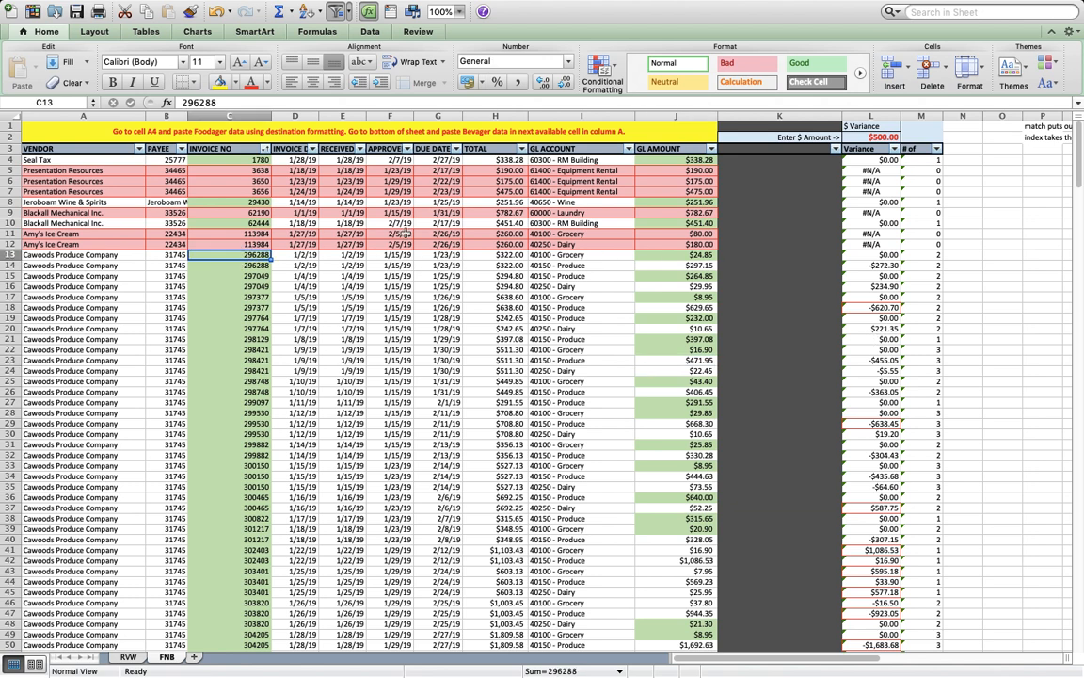
{"action": "left_click", "coordinate": [692, 256]}
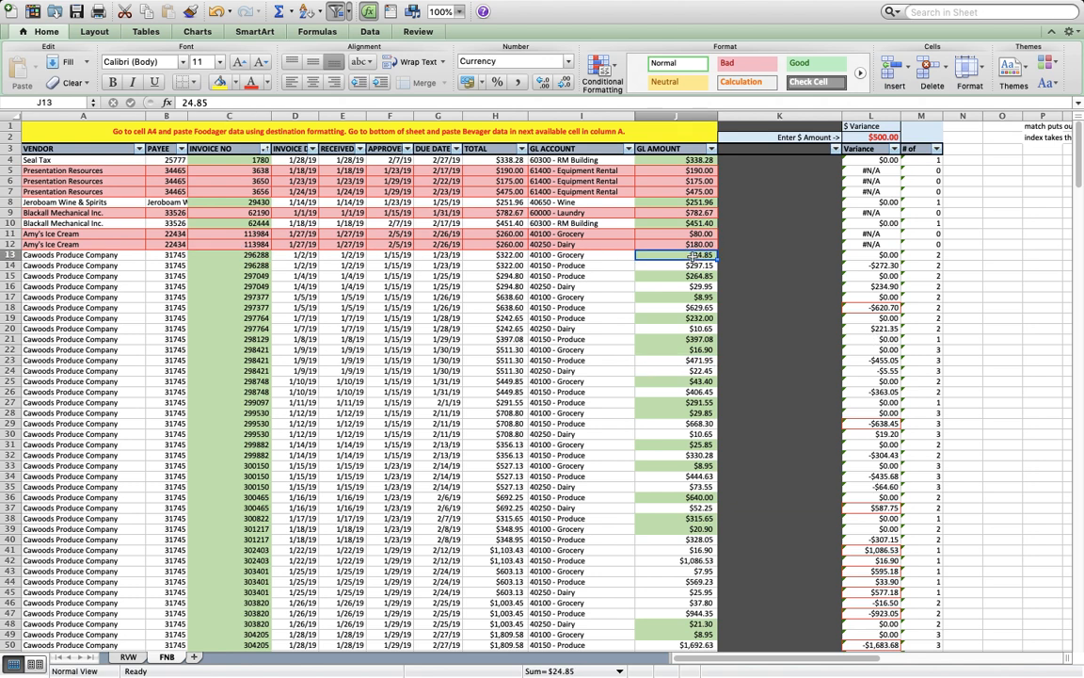
{"action": "key", "text": "Right"}
{"action": "key", "text": "Right"}
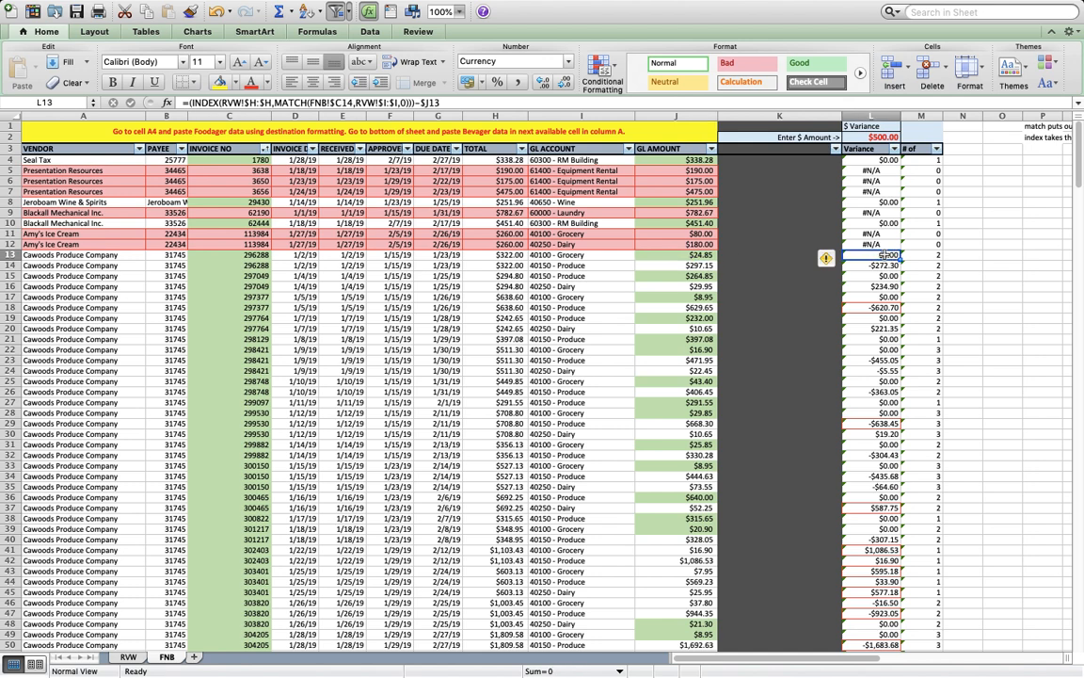
{"action": "left_click", "coordinate": [226, 265]}
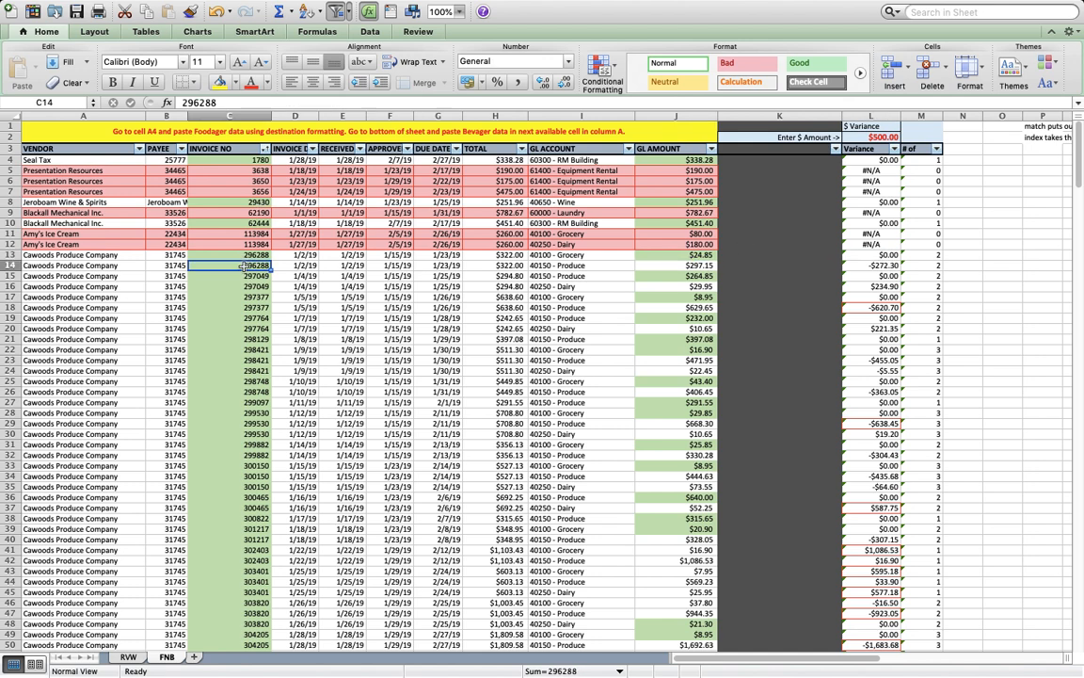
{"action": "left_click", "coordinate": [684, 265]}
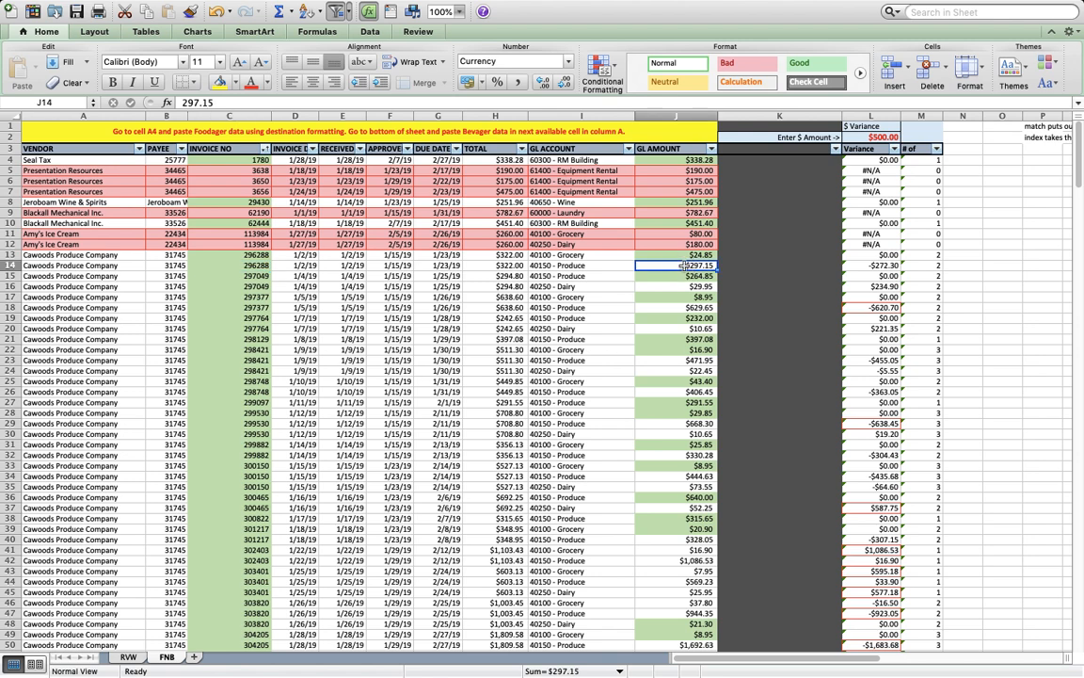
{"action": "left_click", "coordinate": [875, 266]}
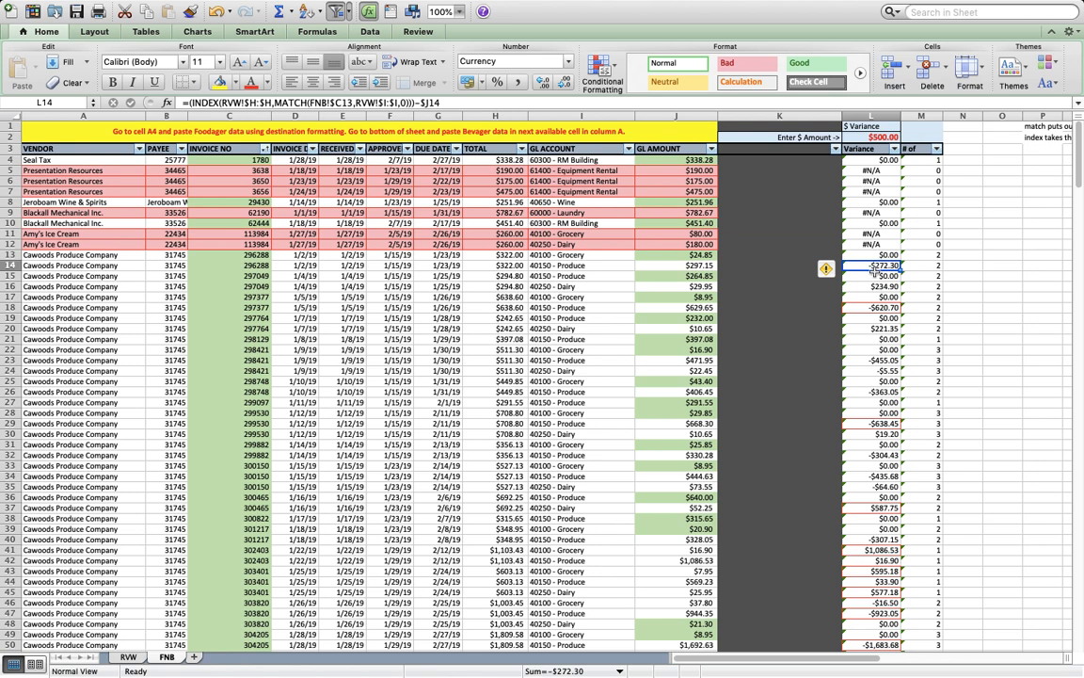
{"action": "left_click", "coordinate": [930, 266]}
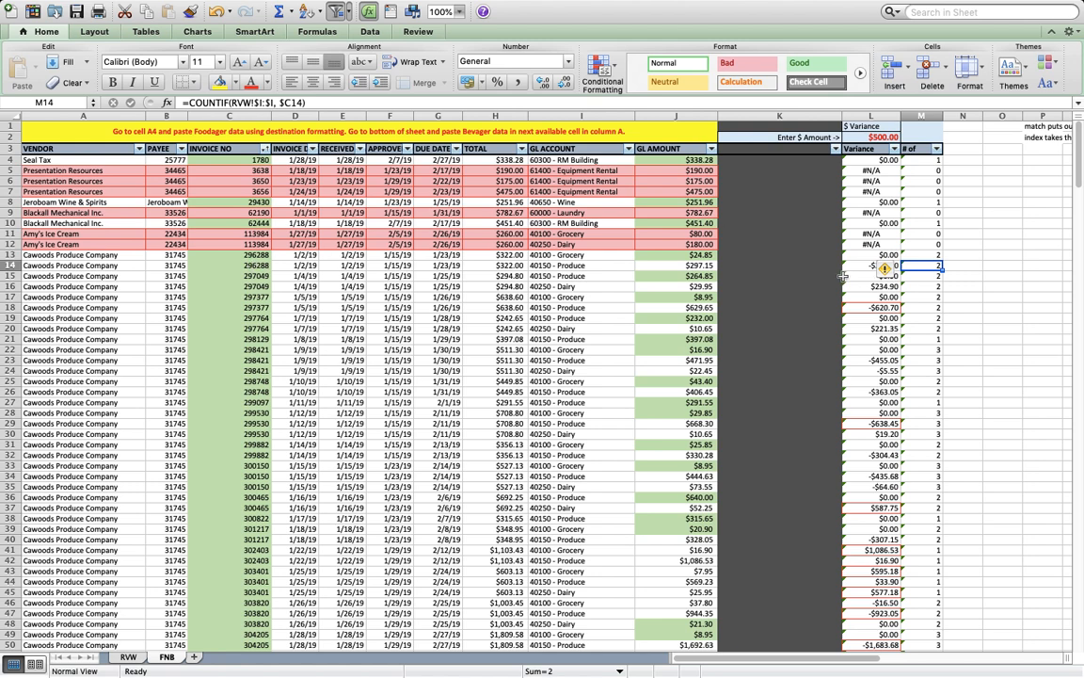
{"action": "left_click", "coordinate": [1002, 298]}
Set the $ Variance threshold in cell L2 of the FNB sheet to $100
{"action": "left_click", "coordinate": [882, 138]}
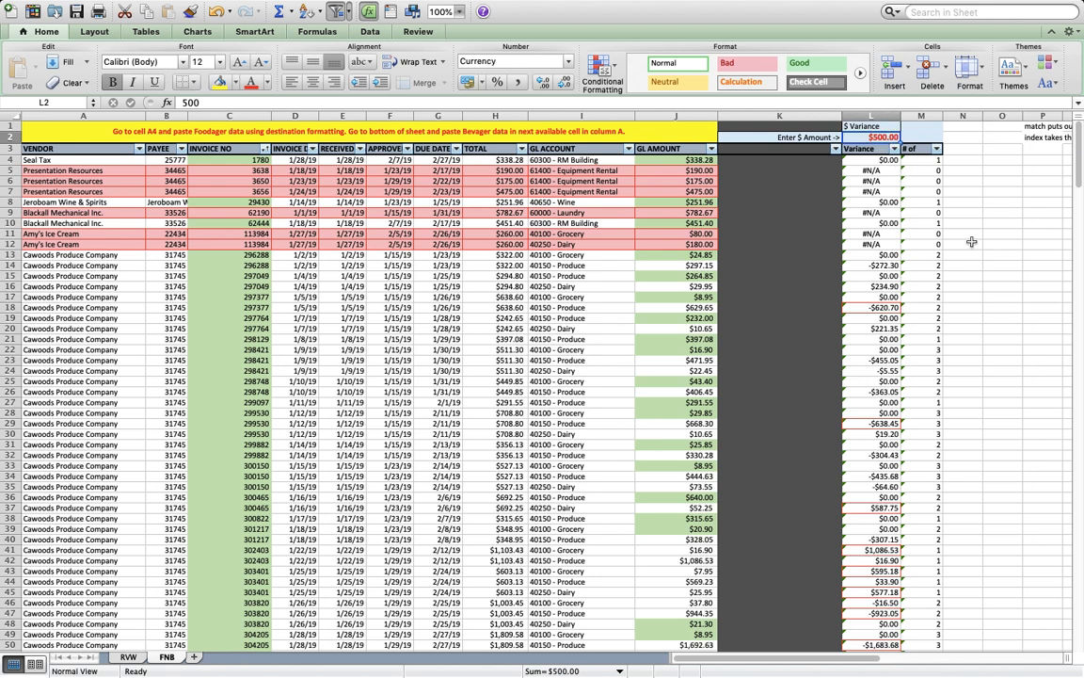
{"action": "type", "text": "100"}
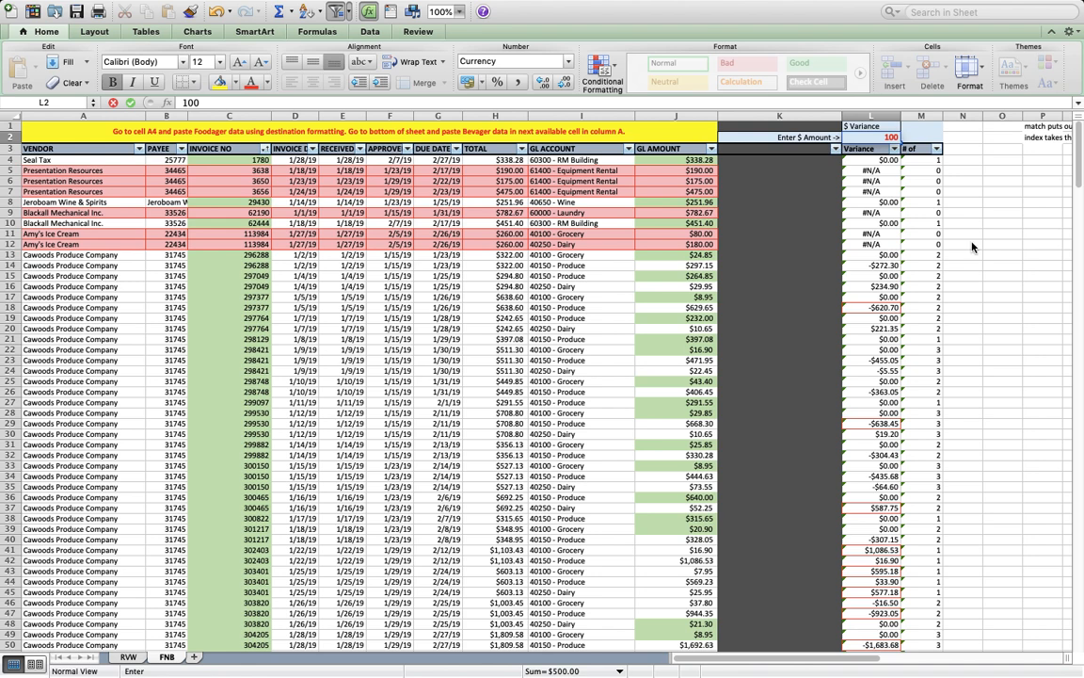
{"action": "key", "text": "Return"}
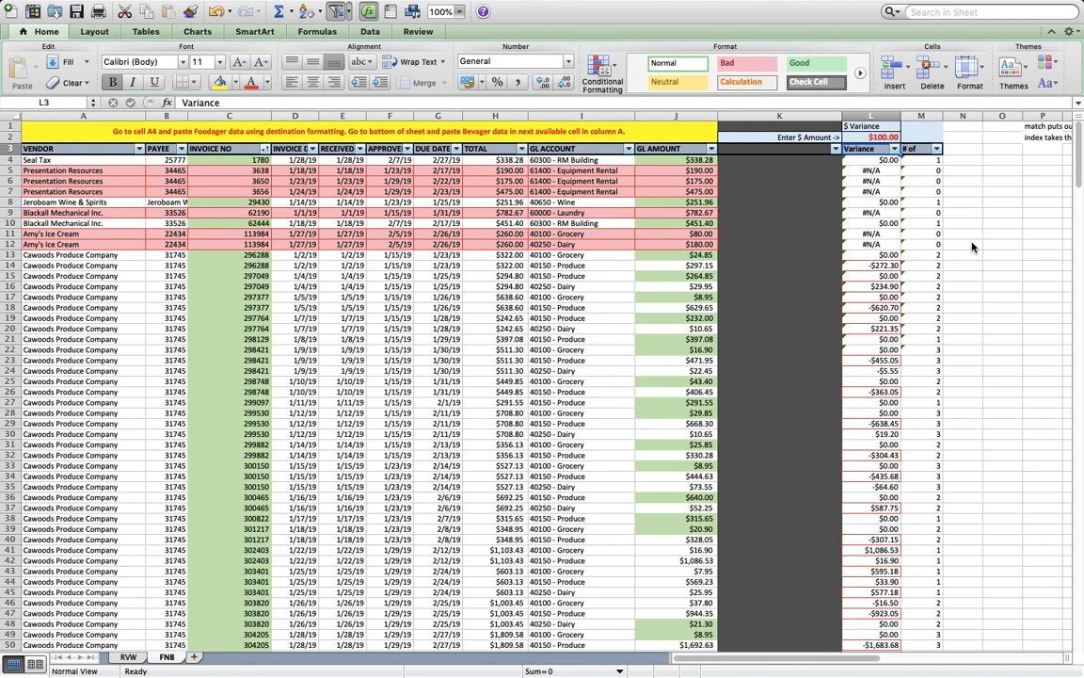
Set the $ Variance threshold in cell L2 back to $500
{"action": "left_click", "coordinate": [871, 136]}
{"action": "type", "text": "5"}
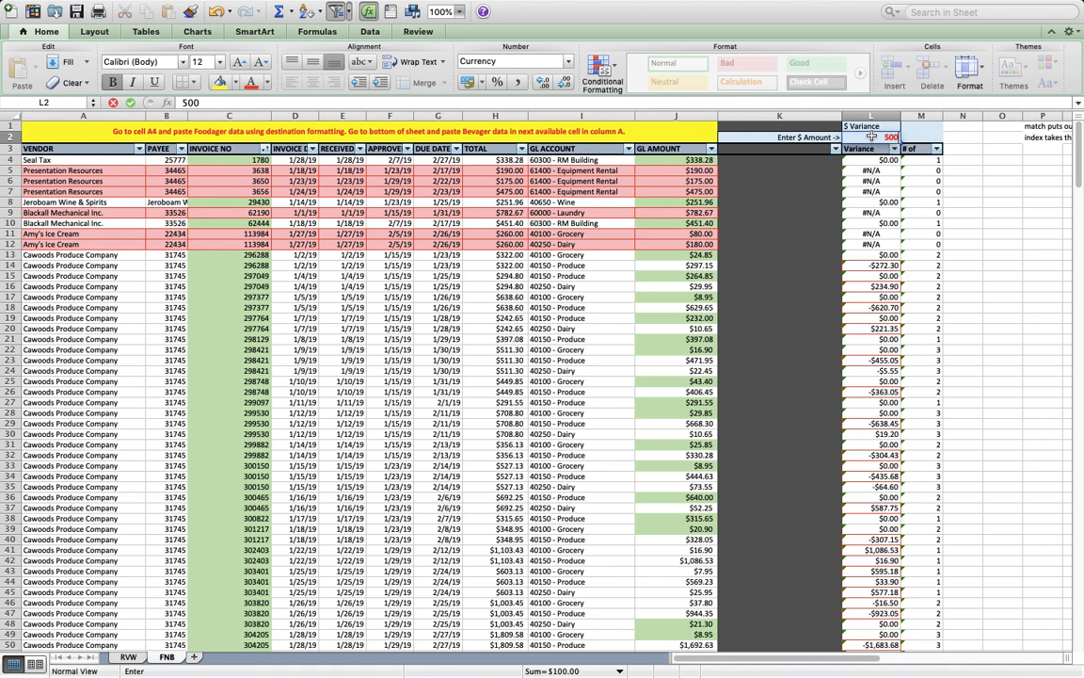
{"action": "left_click", "coordinate": [1033, 191]}
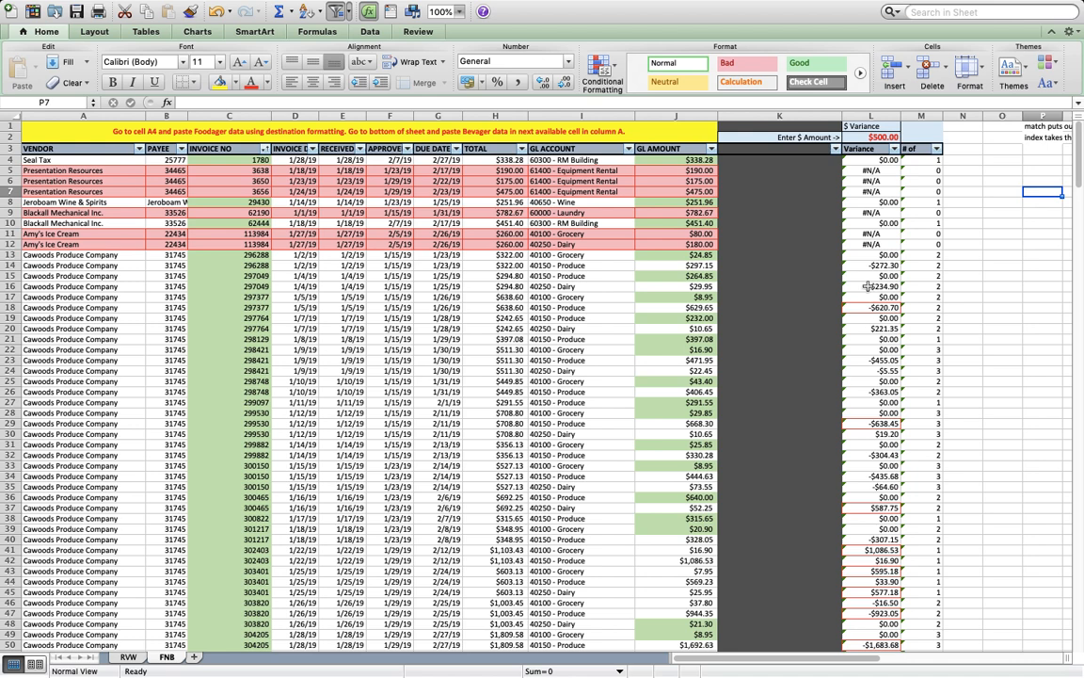
Switch to the RVW sheet and review its highlighted Amount and Reference cells up to the header row
{"action": "left_click", "coordinate": [128, 656]}
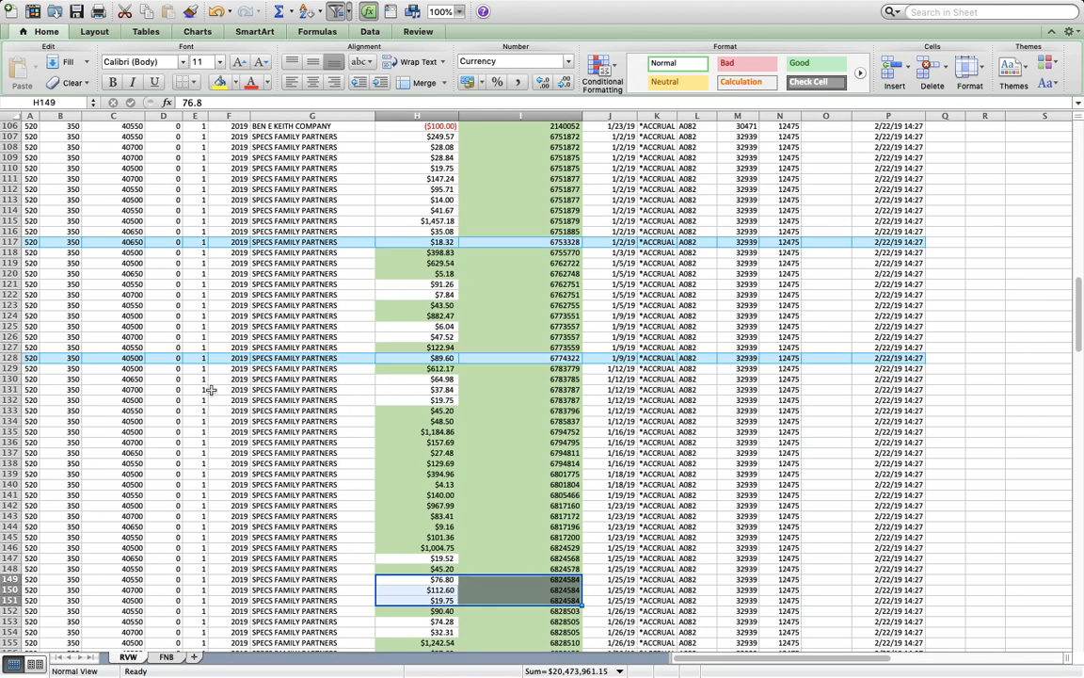
{"action": "scroll", "coordinate": [211, 390], "scroll_direction": "up", "scroll_amount": 10}
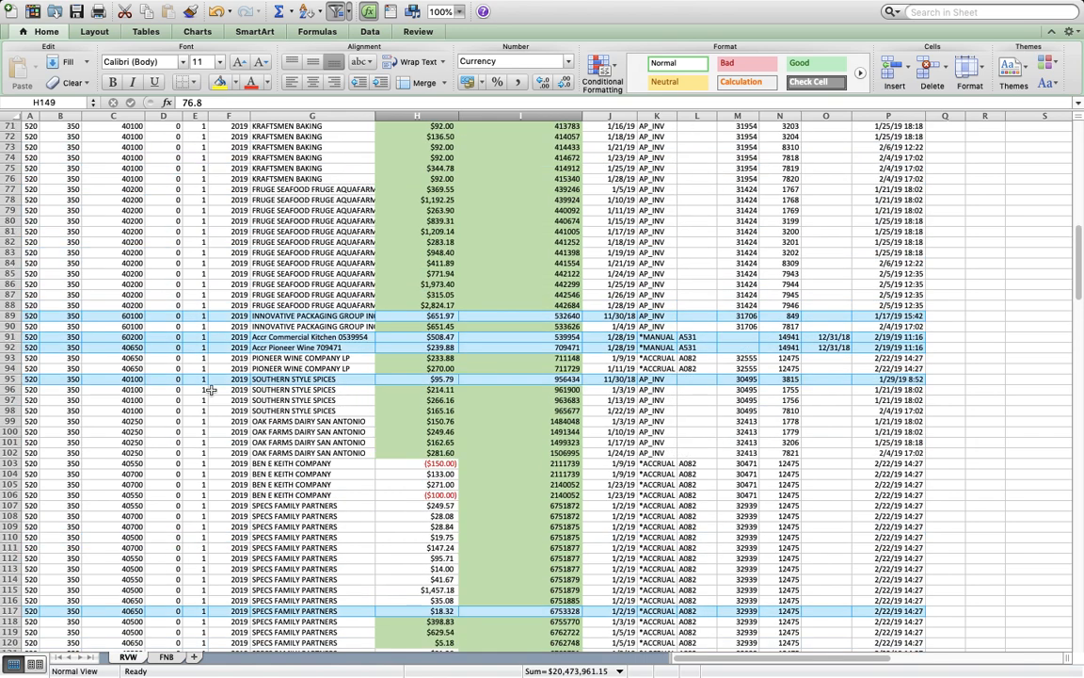
{"action": "scroll", "coordinate": [211, 390], "scroll_direction": "up", "scroll_amount": 15}
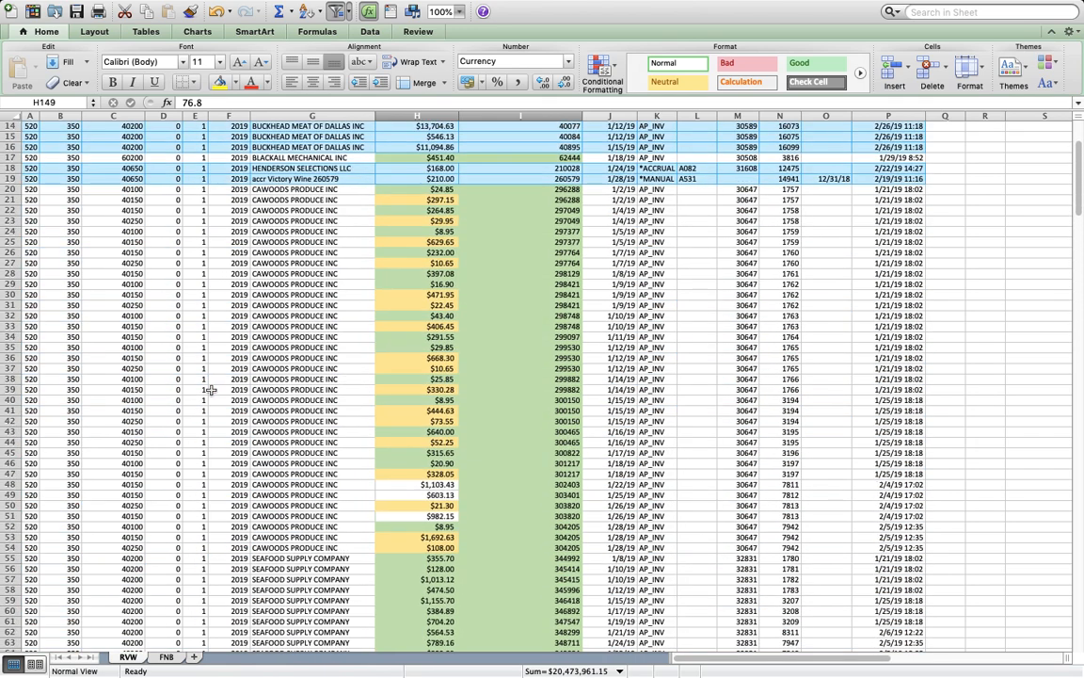
{"action": "scroll", "coordinate": [210, 390], "scroll_direction": "down", "scroll_amount": 1}
{"action": "scroll", "coordinate": [211, 390], "scroll_direction": "down", "scroll_amount": 1}
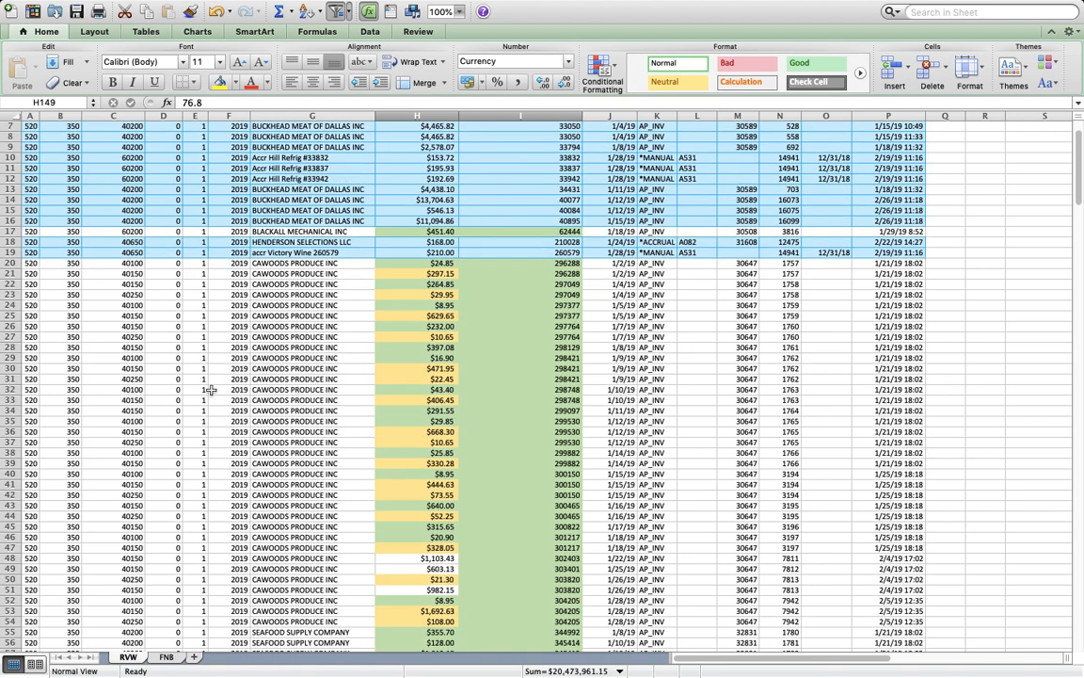
{"action": "scroll", "coordinate": [211, 390], "scroll_direction": "up", "scroll_amount": 2}
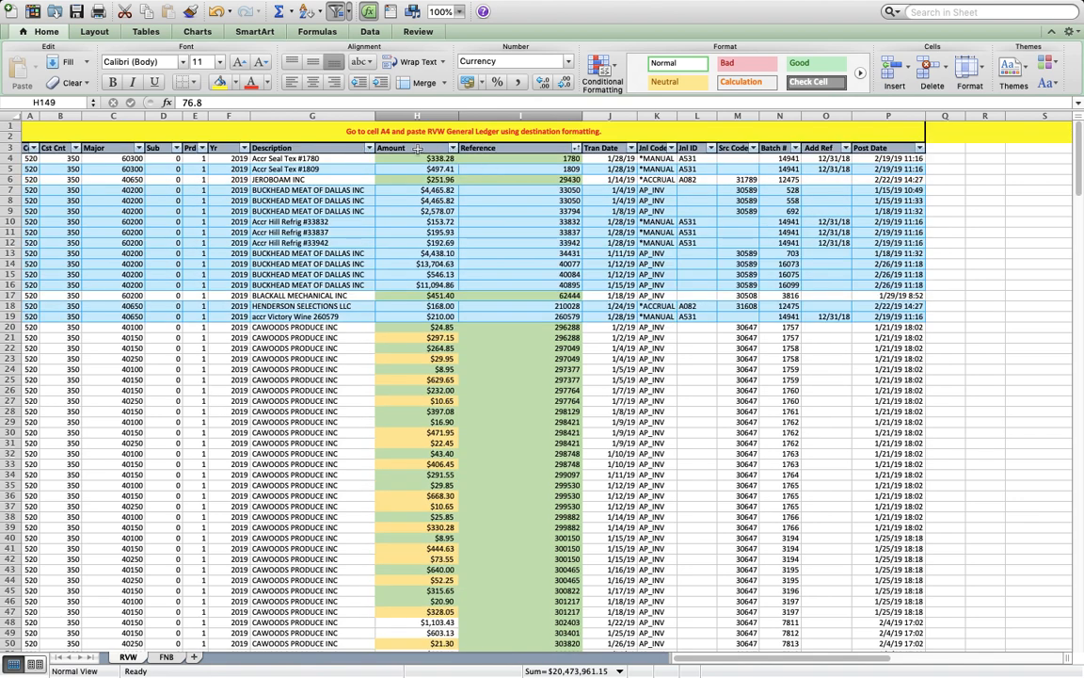
Sort the RVW sheet by the Reference column in ascending order and close the filter window
{"action": "left_click", "coordinate": [575, 148]}
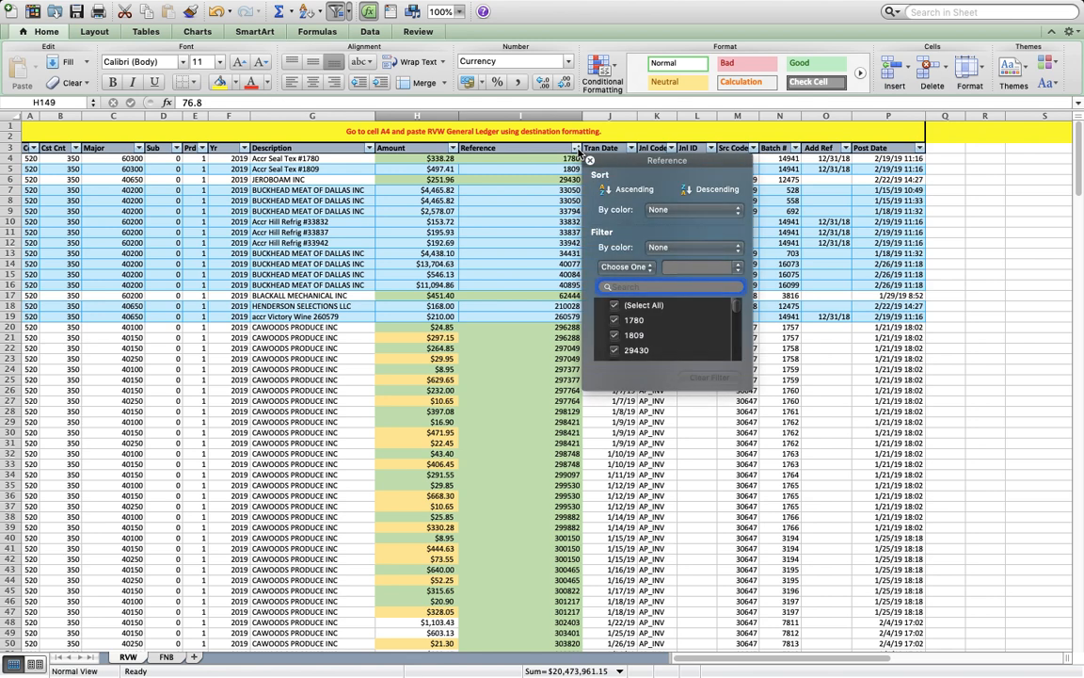
{"action": "left_click", "coordinate": [615, 191]}
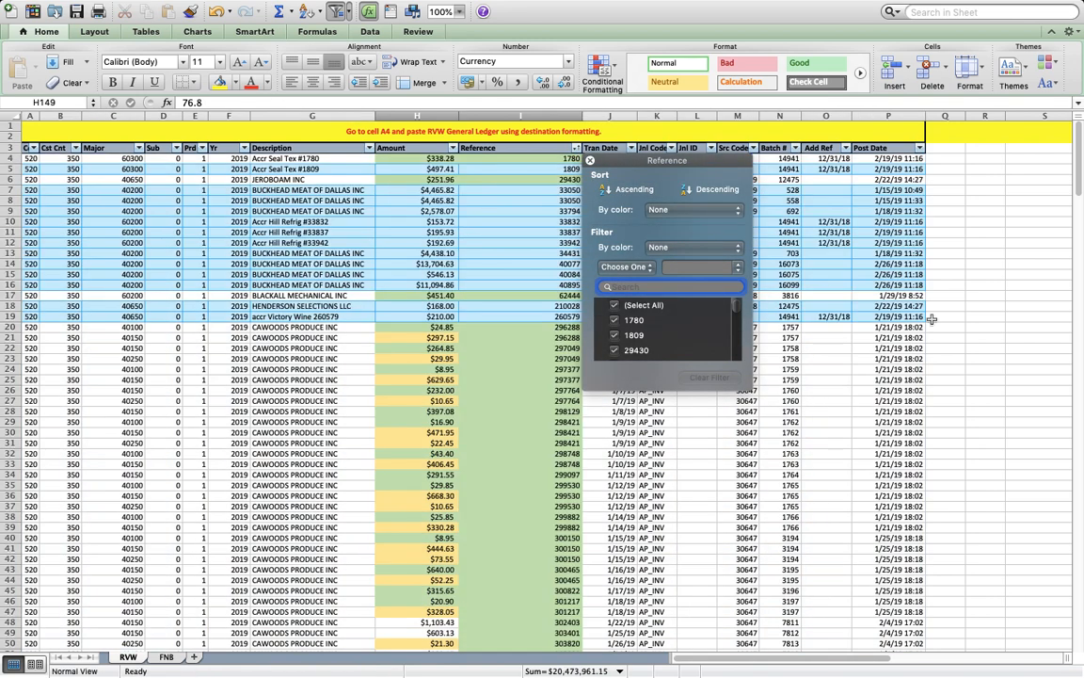
{"action": "left_click", "coordinate": [986, 295]}
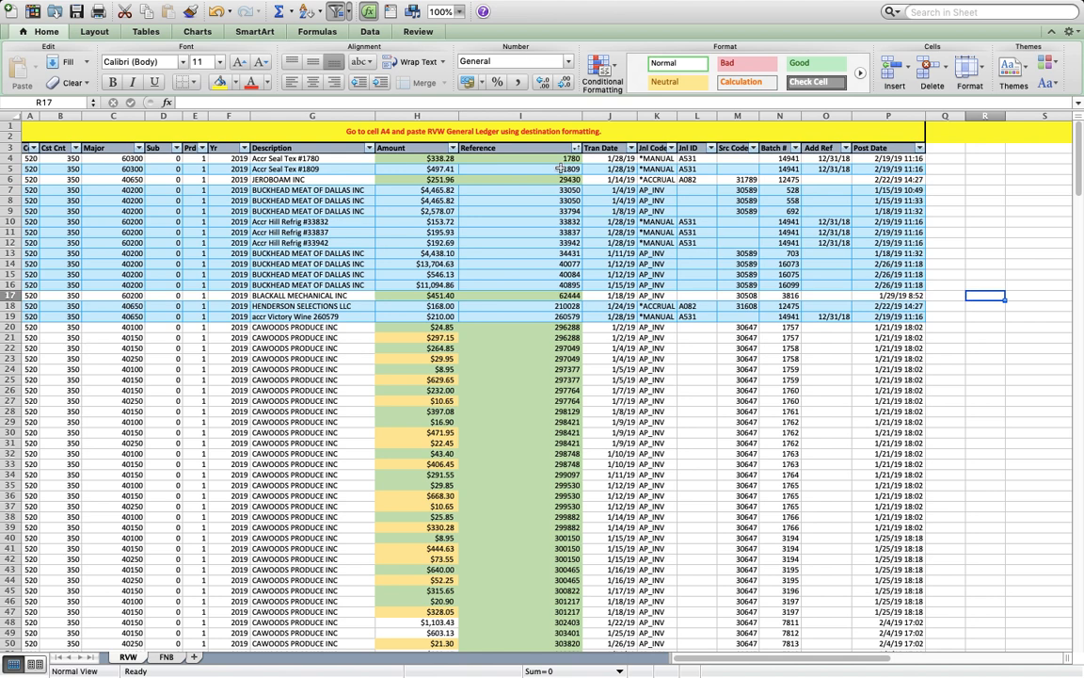
Compare the Reference and Amount highlights in RVW rows 4, 20 and 21
{"action": "left_click", "coordinate": [573, 160]}
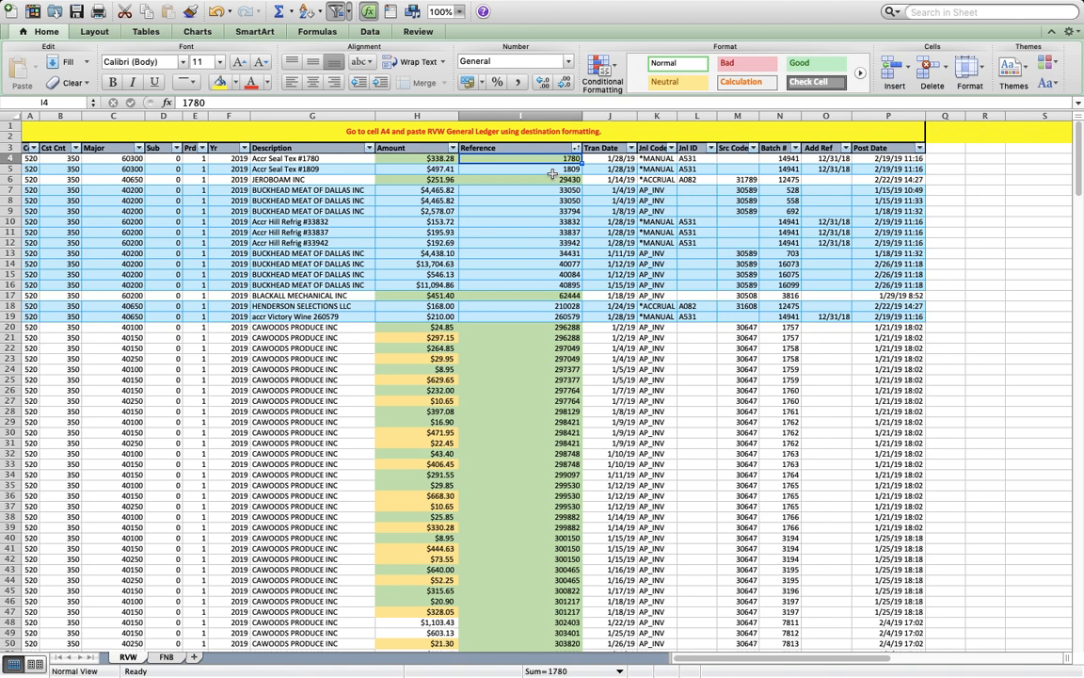
{"action": "left_click", "coordinate": [428, 158]}
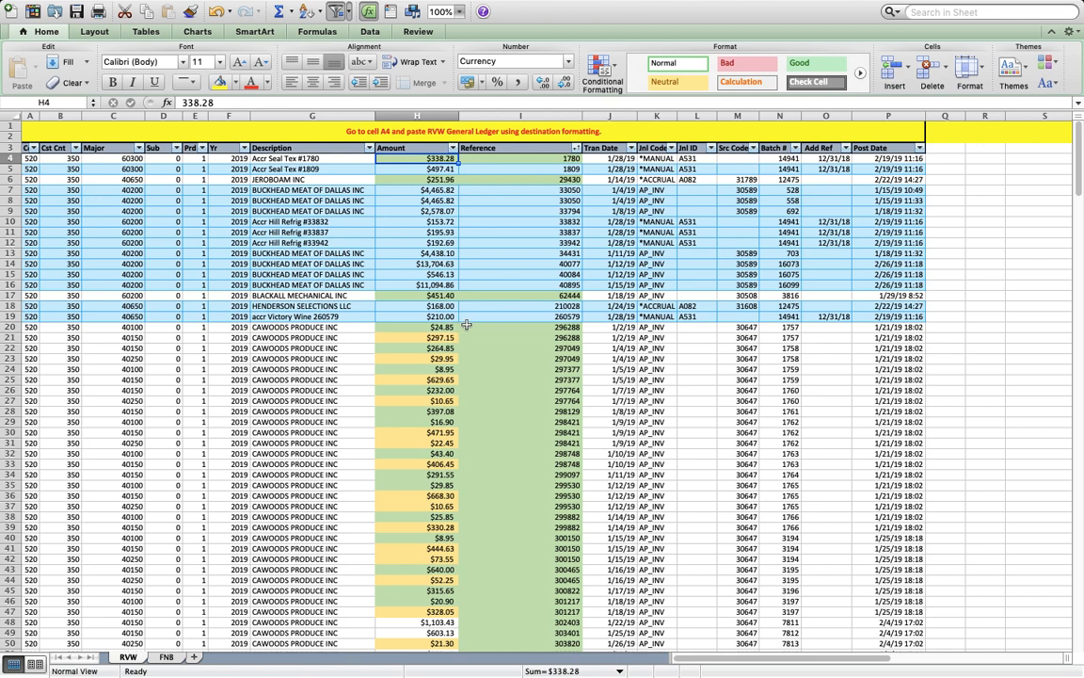
{"action": "left_click", "coordinate": [562, 327]}
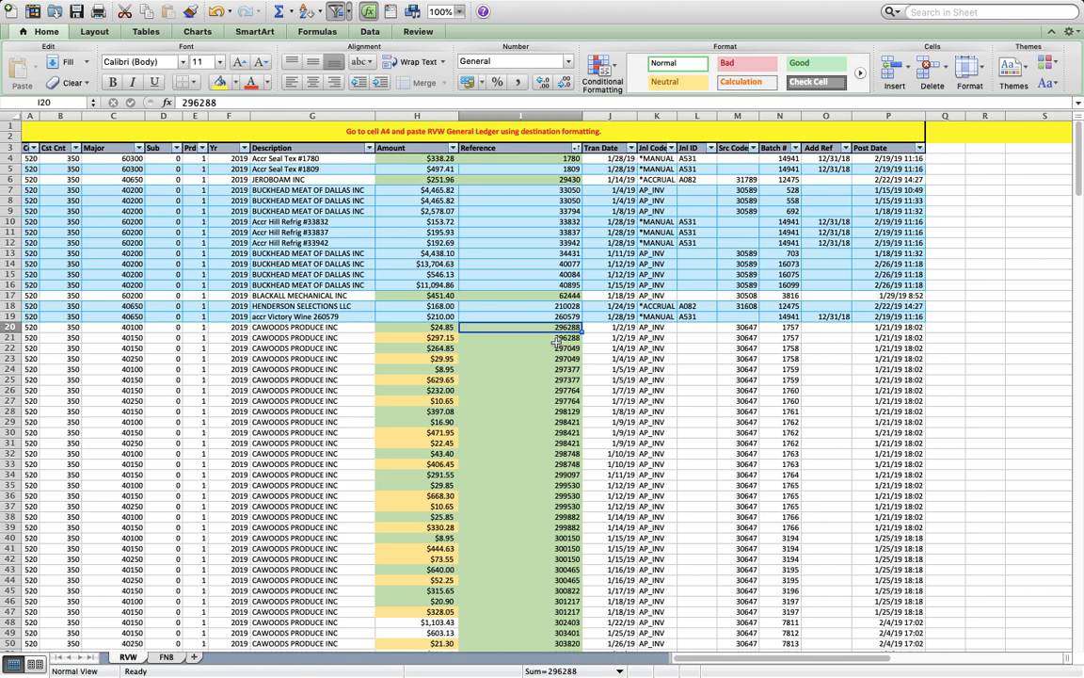
{"action": "key", "text": "Left"}
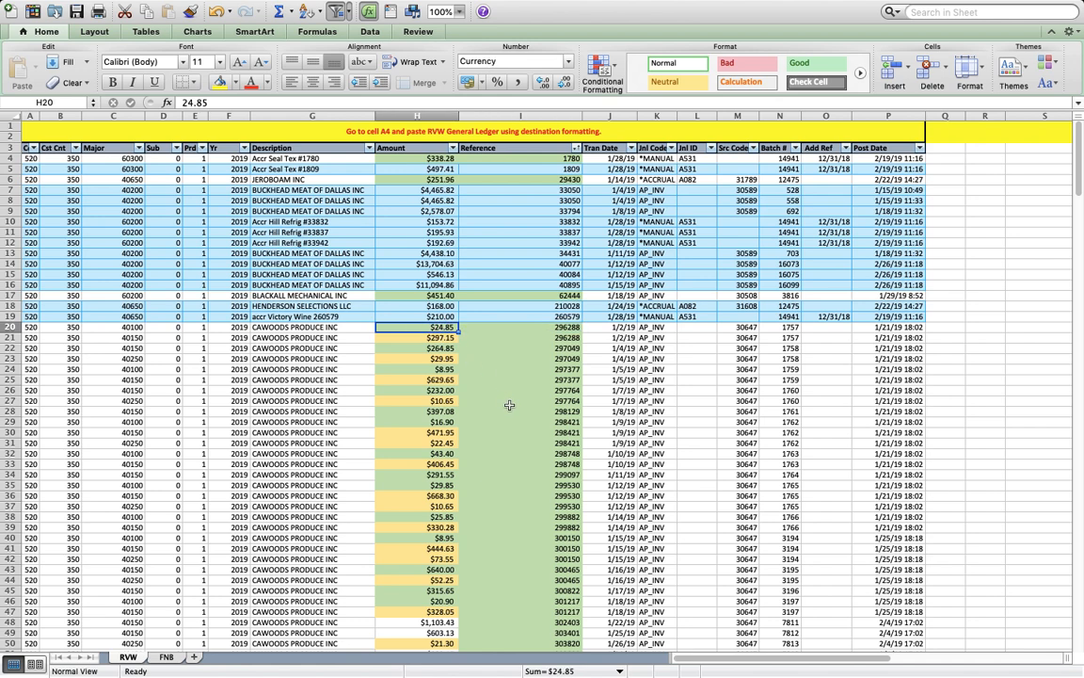
{"action": "left_click", "coordinate": [555, 339]}
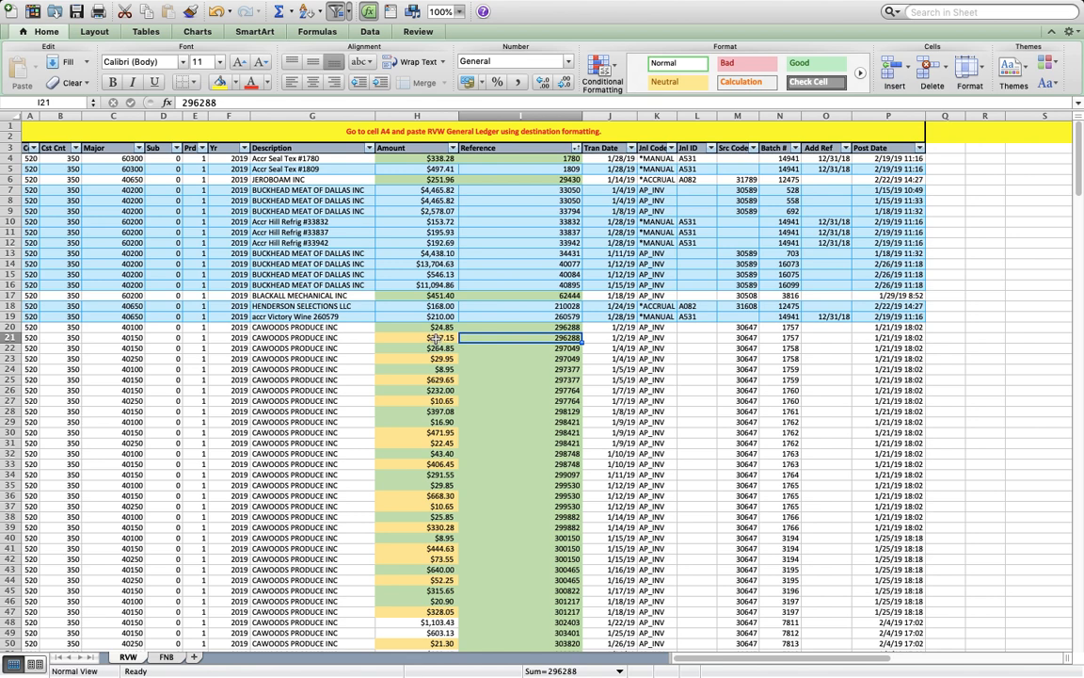
{"action": "key", "text": "Left"}
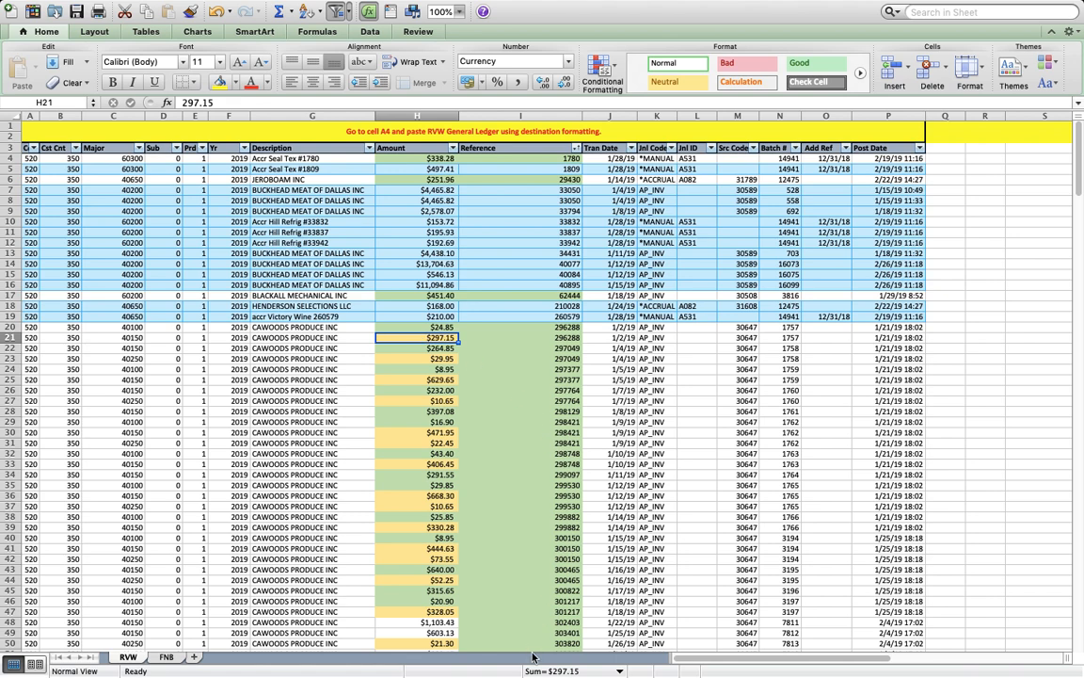
Compare the unhighlighted Amount cell with the highlighted Reference cell in RVW row 48
{"action": "left_click", "coordinate": [433, 623]}
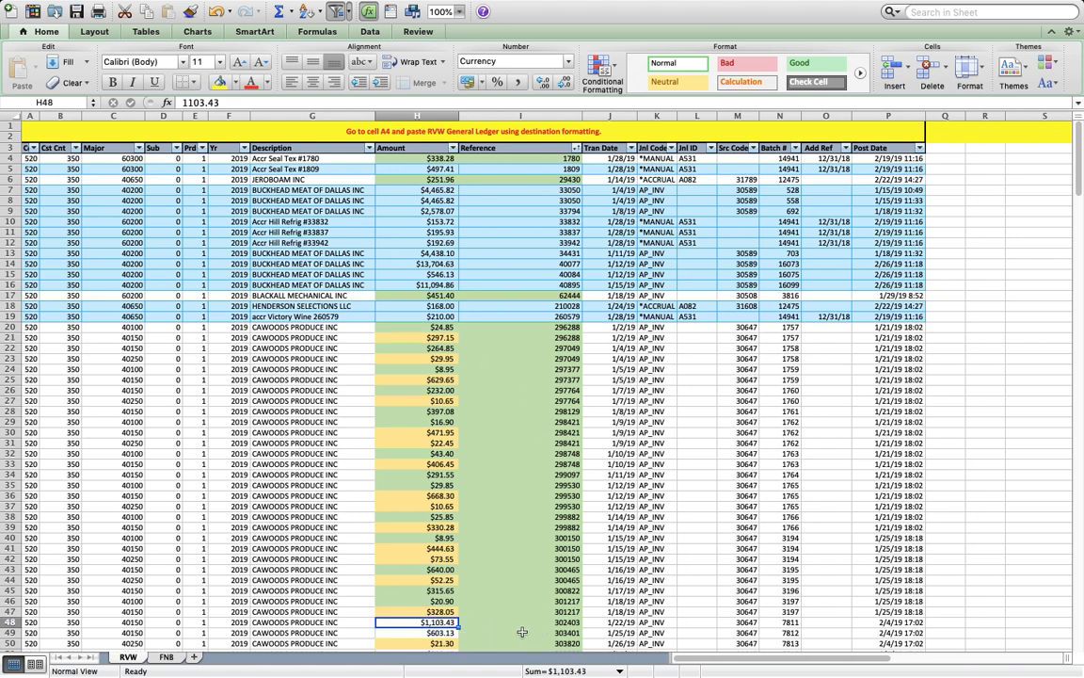
{"action": "left_click", "coordinate": [553, 623]}
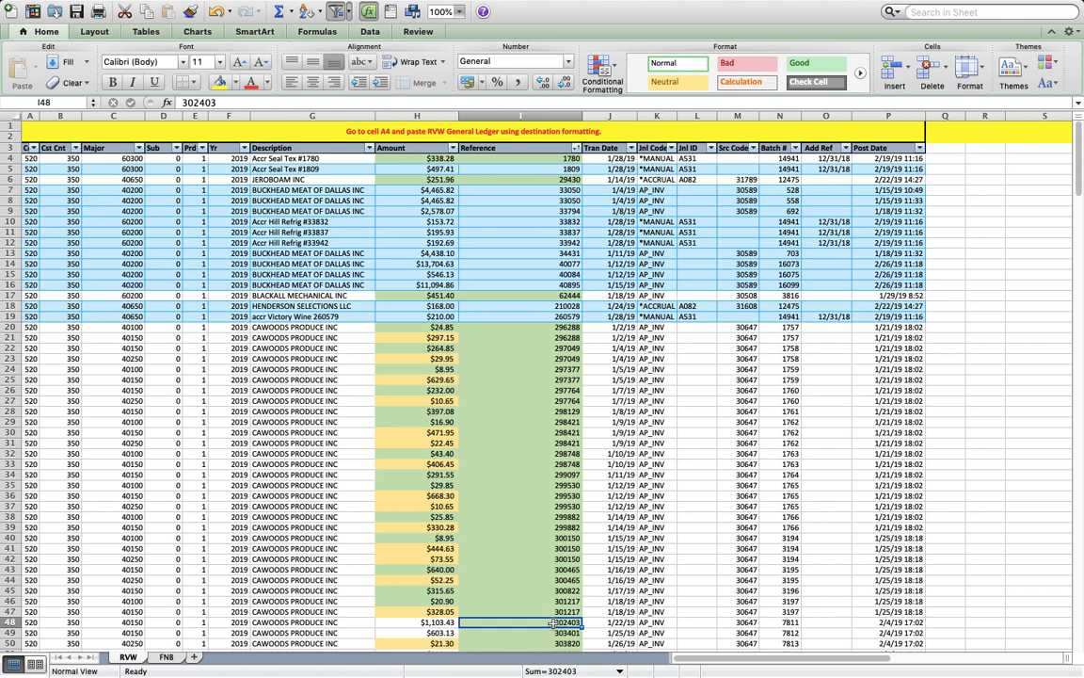
{"action": "left_click", "coordinate": [428, 622]}
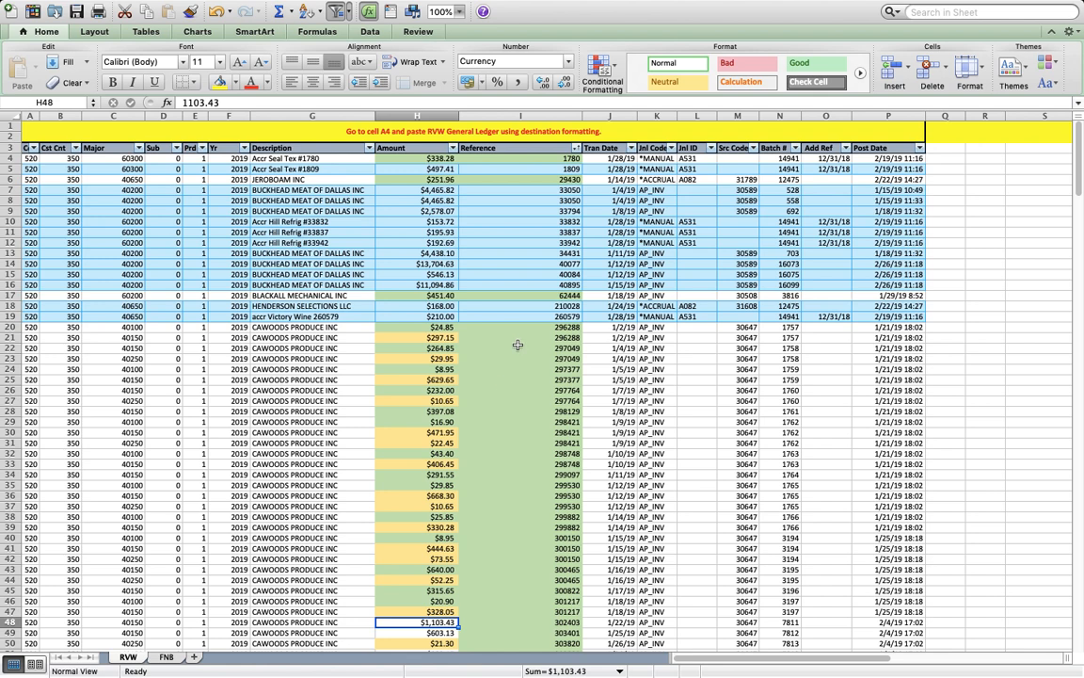
Examine the blue Buckhead Meat Reference cell in RVW row 7 and review the highlighted rows down to about row 91
{"action": "left_click", "coordinate": [556, 190]}
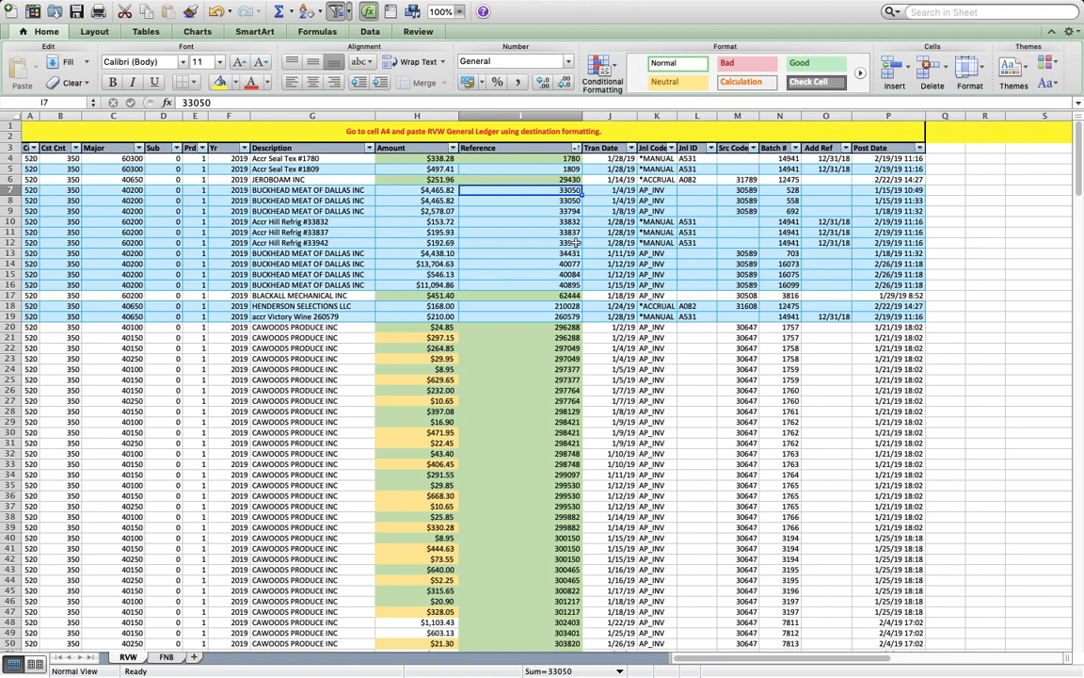
{"action": "scroll", "coordinate": [574, 243], "scroll_direction": "down", "scroll_amount": 14}
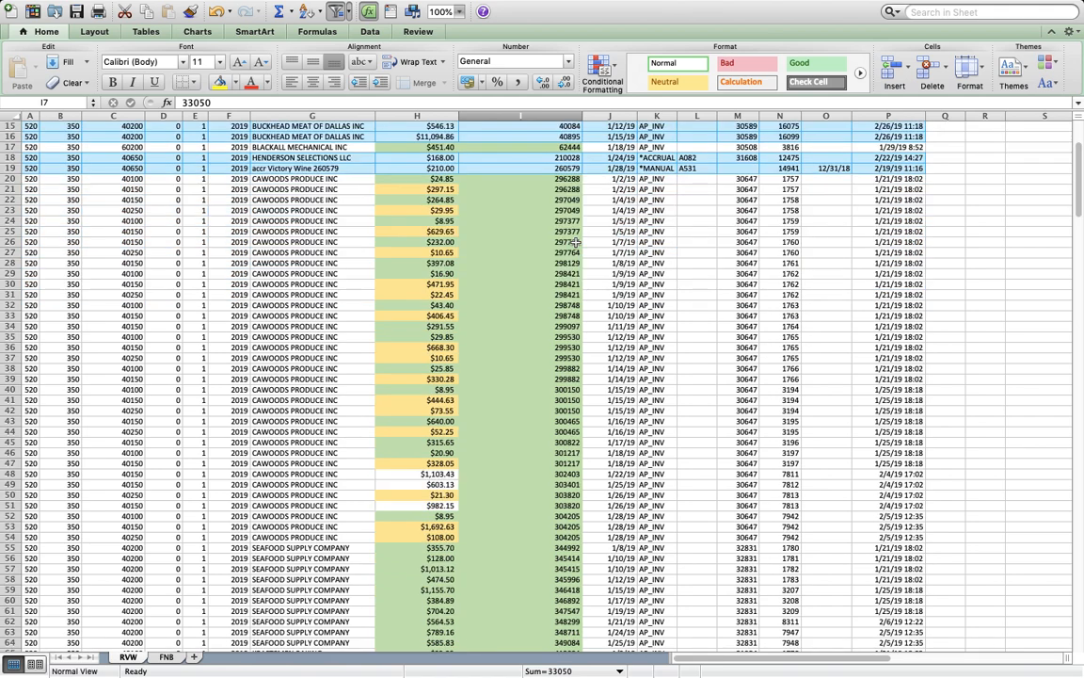
{"action": "scroll", "coordinate": [574, 242], "scroll_direction": "down", "scroll_amount": 8}
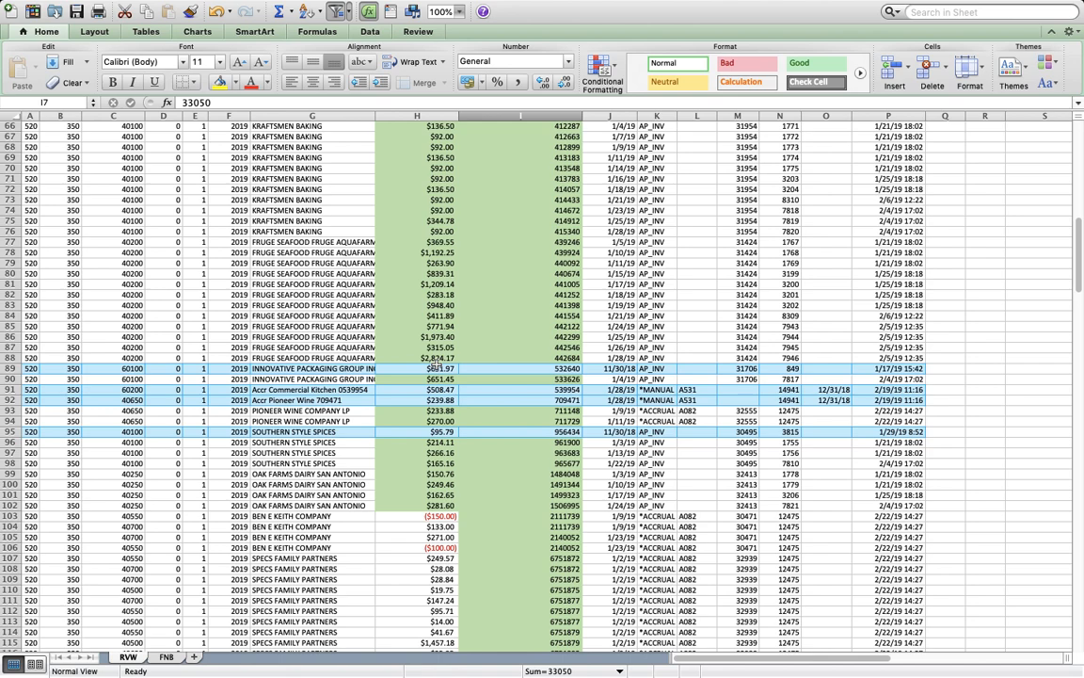
{"action": "scroll", "coordinate": [438, 366], "scroll_direction": "up", "scroll_amount": 12}
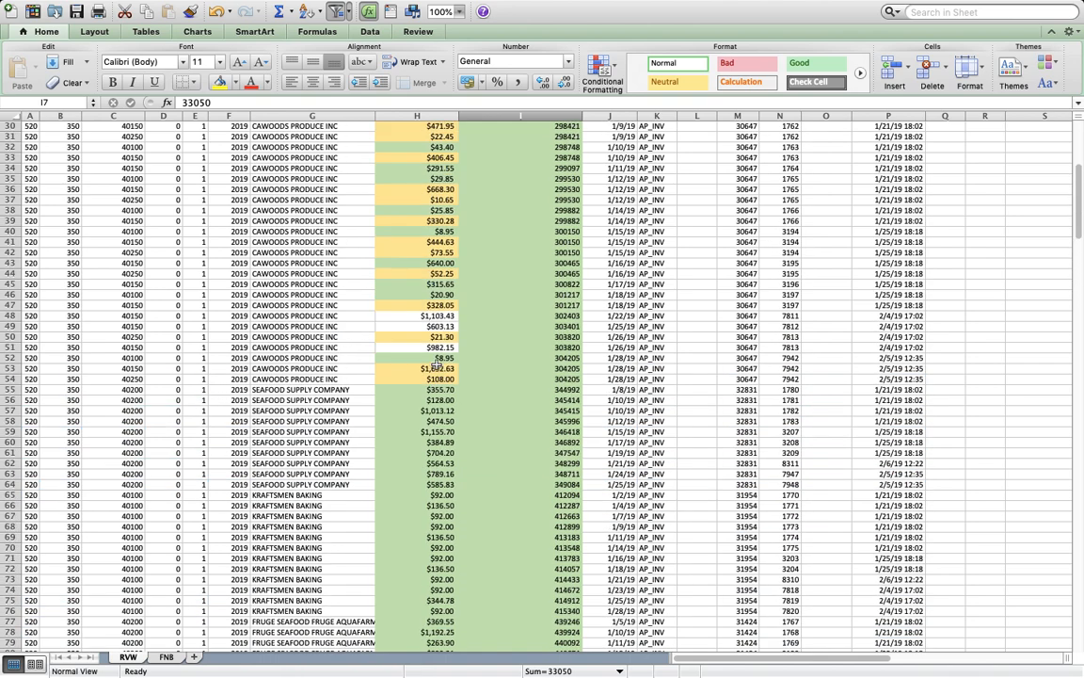
{"action": "scroll", "coordinate": [438, 365], "scroll_direction": "up", "scroll_amount": 10}
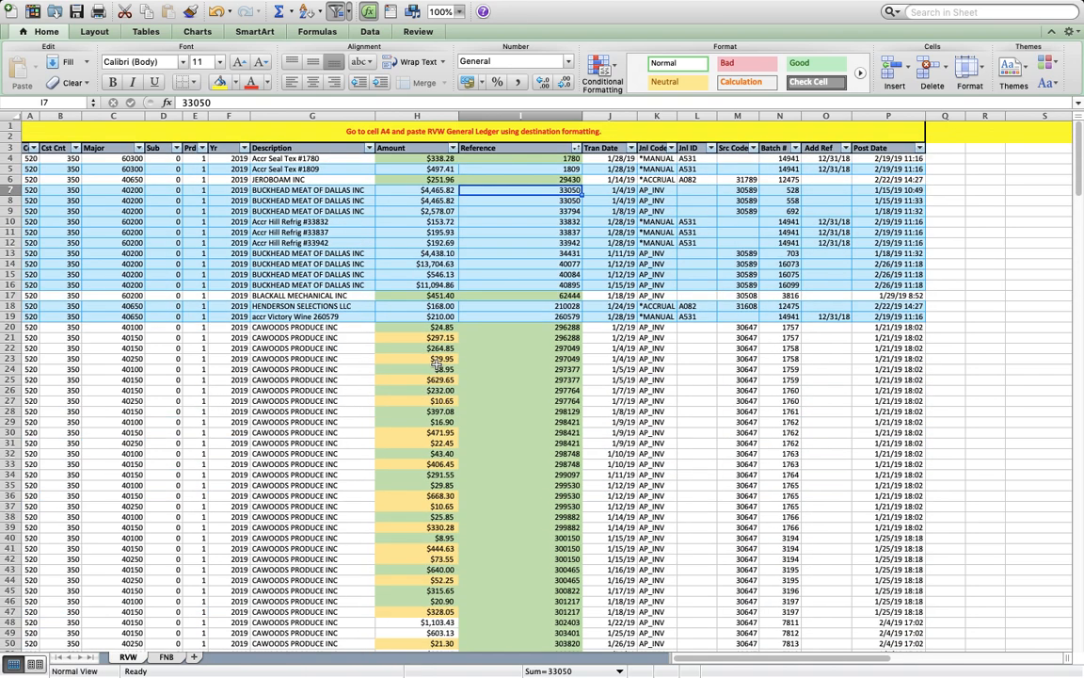
{"action": "scroll", "coordinate": [437, 363], "scroll_direction": "down", "scroll_amount": 8}
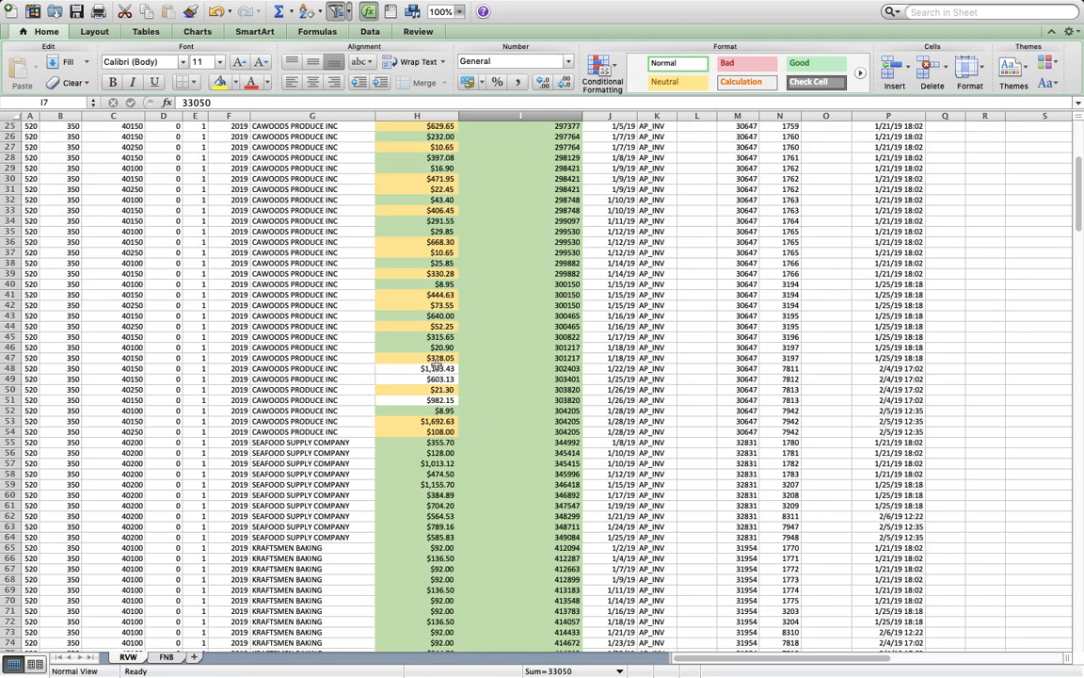
{"action": "scroll", "coordinate": [437, 365], "scroll_direction": "down", "scroll_amount": 6}
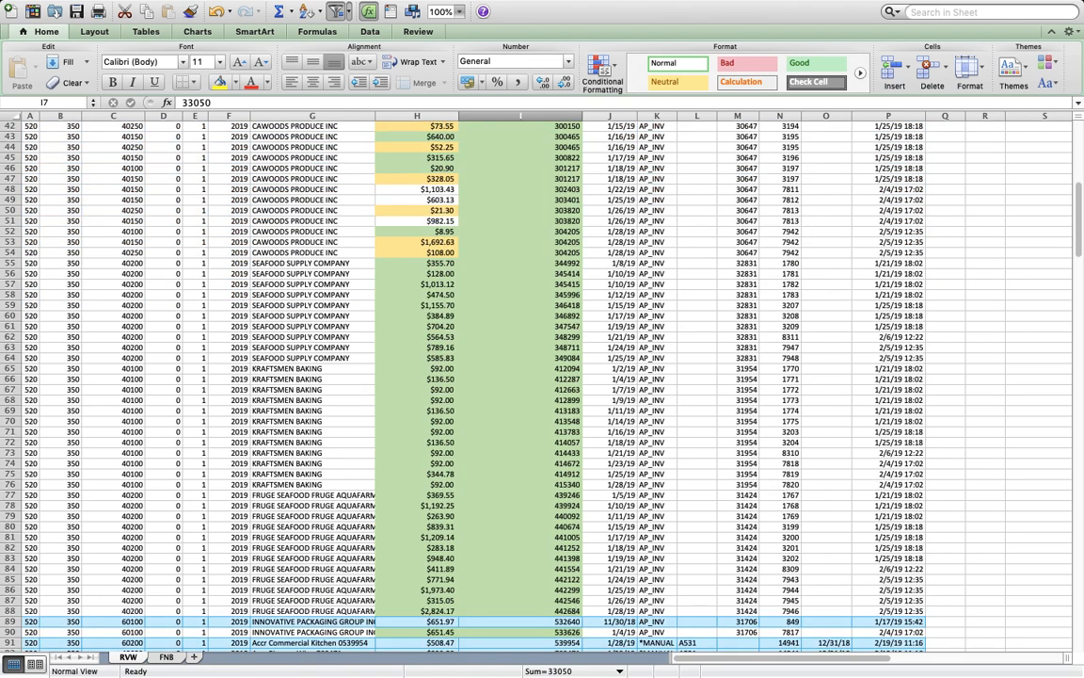
Switch to the FNB sheet and select rows 135 and 136, the Spec's Family Partners lines sharing one invoice number
{"action": "left_click", "coordinate": [168, 660]}
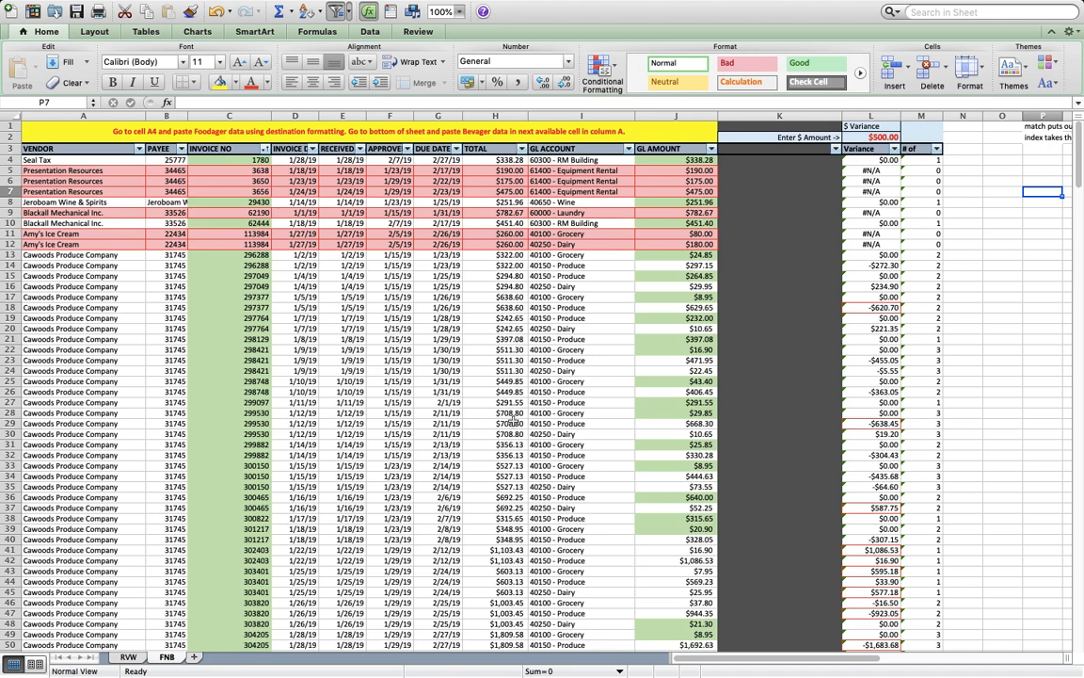
{"action": "scroll", "coordinate": [541, 477], "scroll_direction": "down", "scroll_amount": 15}
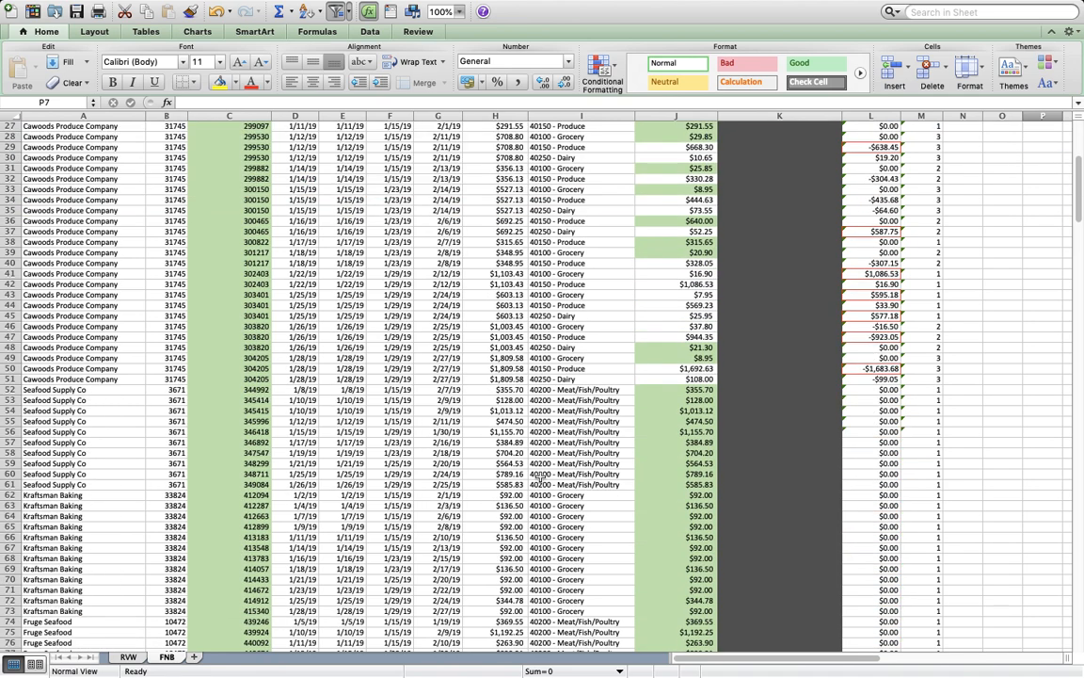
{"action": "scroll", "coordinate": [542, 476], "scroll_direction": "down", "scroll_amount": 20}
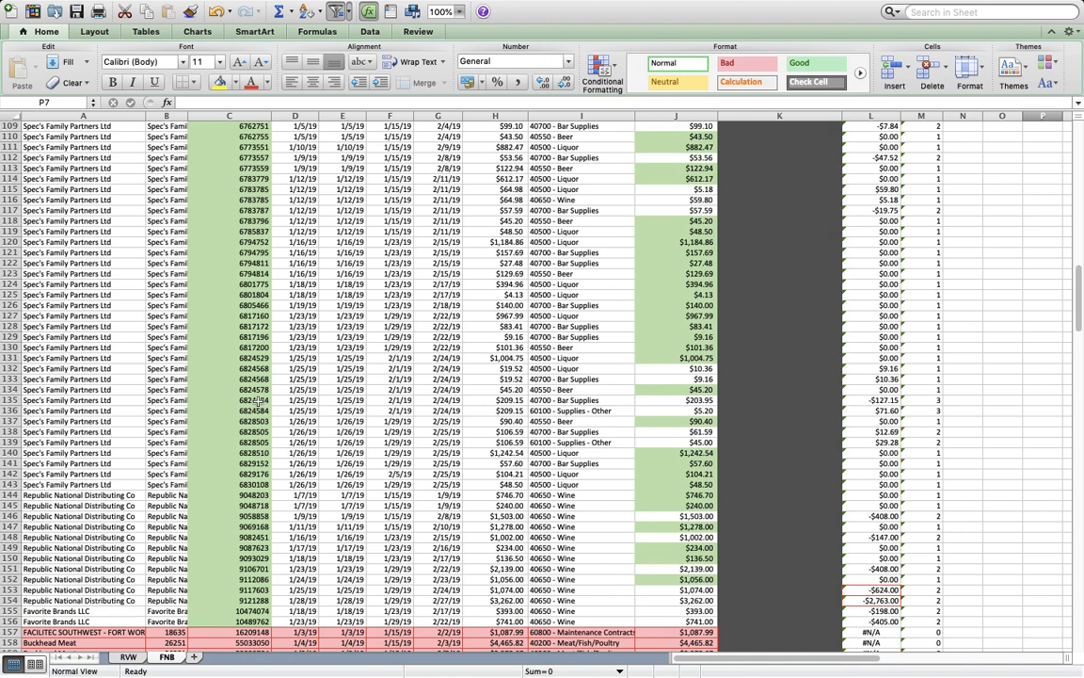
{"action": "left_click_drag", "start_coordinate": [253, 400], "coordinate": [254, 414]}
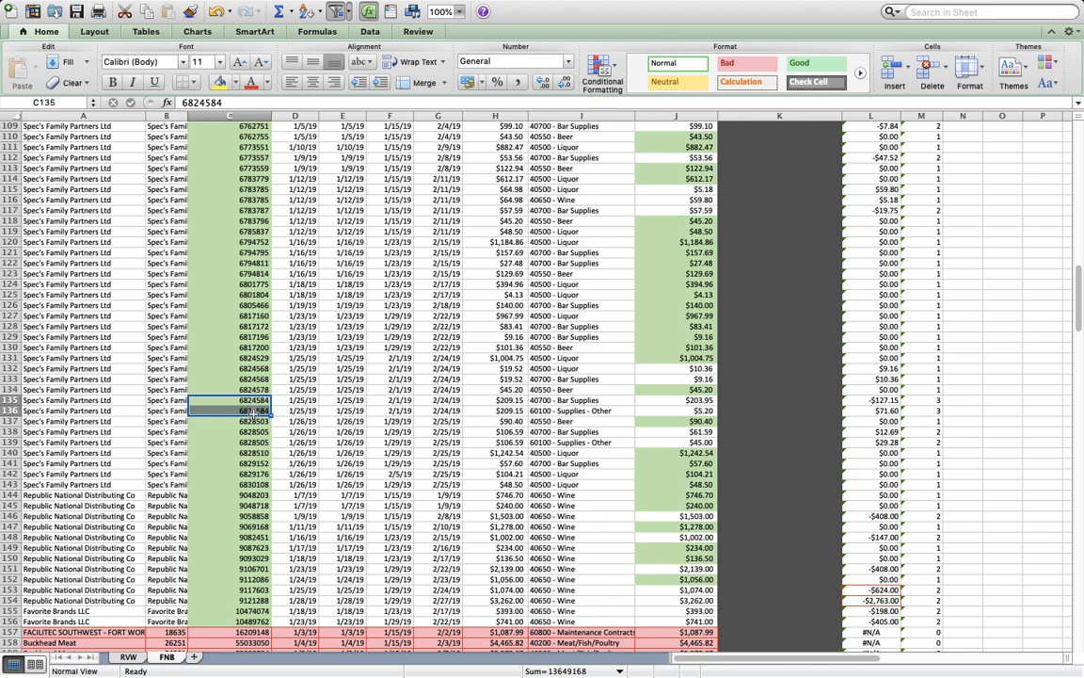
{"action": "left_click_drag", "start_coordinate": [10, 400], "coordinate": [13, 412]}
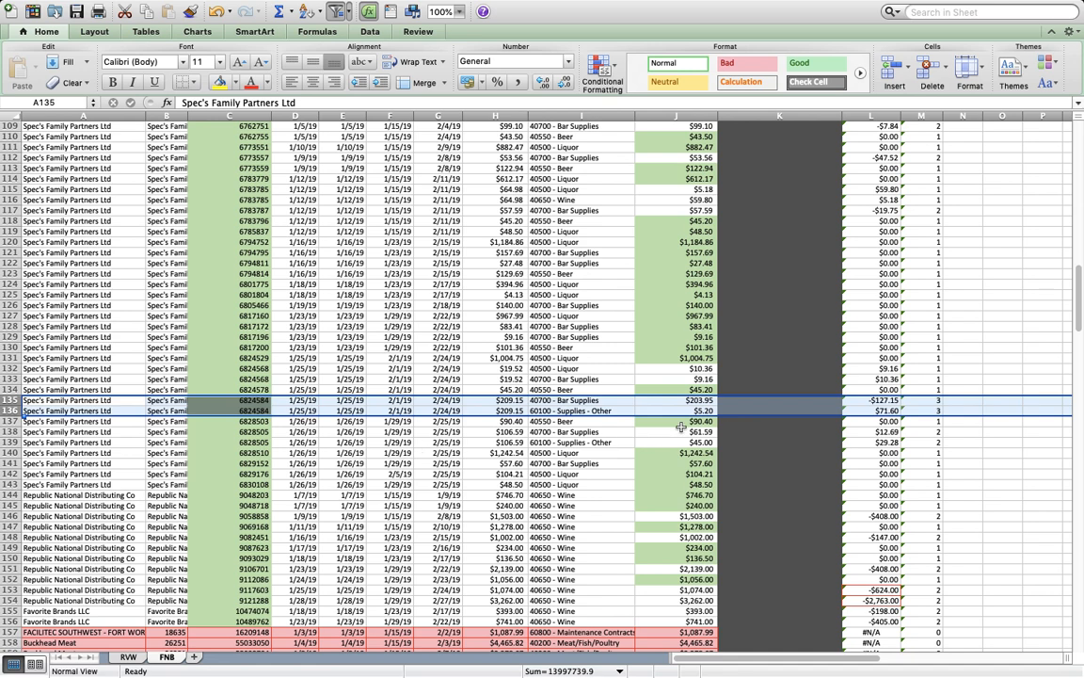
{"action": "left_click", "coordinate": [649, 431]}
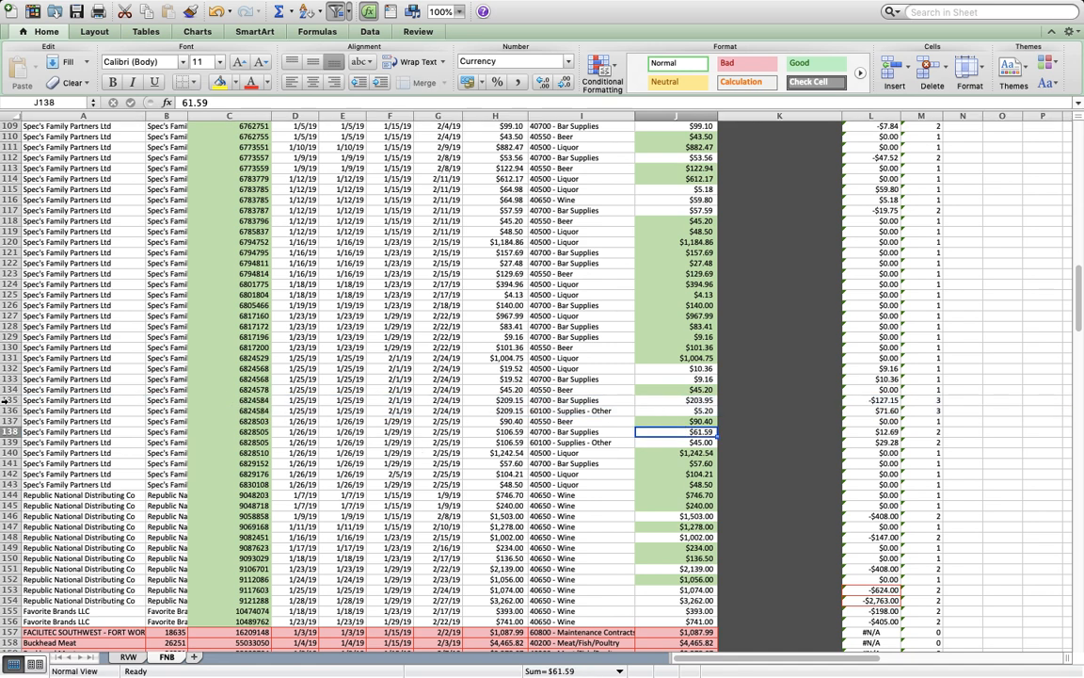
{"action": "left_click_drag", "start_coordinate": [8, 400], "coordinate": [12, 411]}
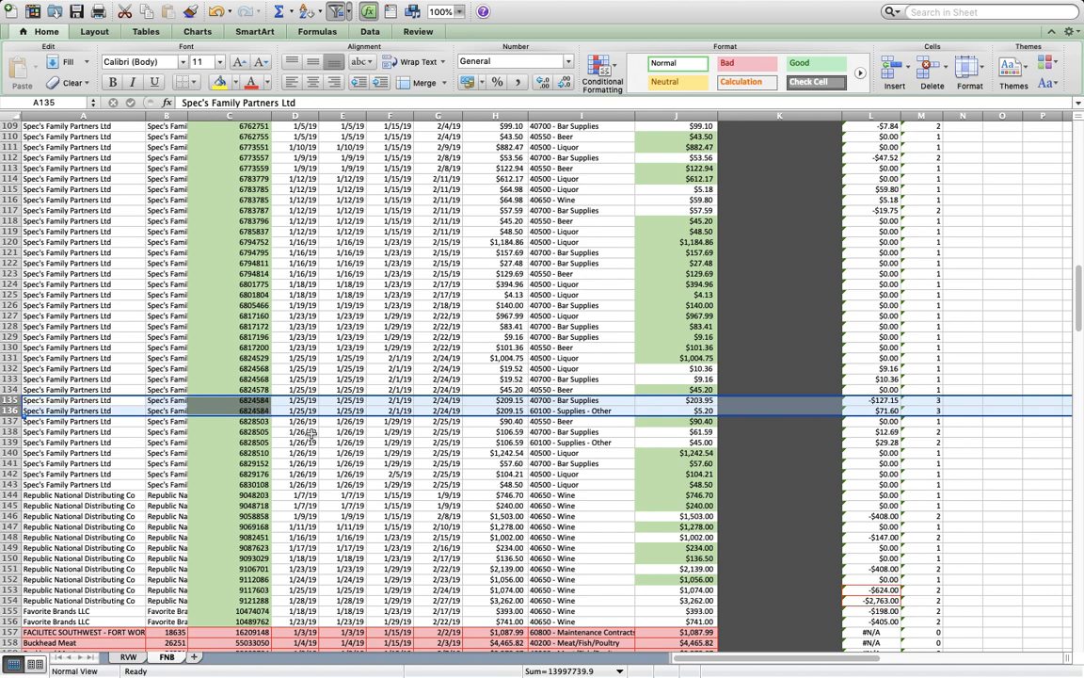
Return to the RVW sheet and scan its Reference and Amount columns from the Cawoods Produce rows to the Specs Family Partners rows
{"action": "left_click", "coordinate": [127, 656]}
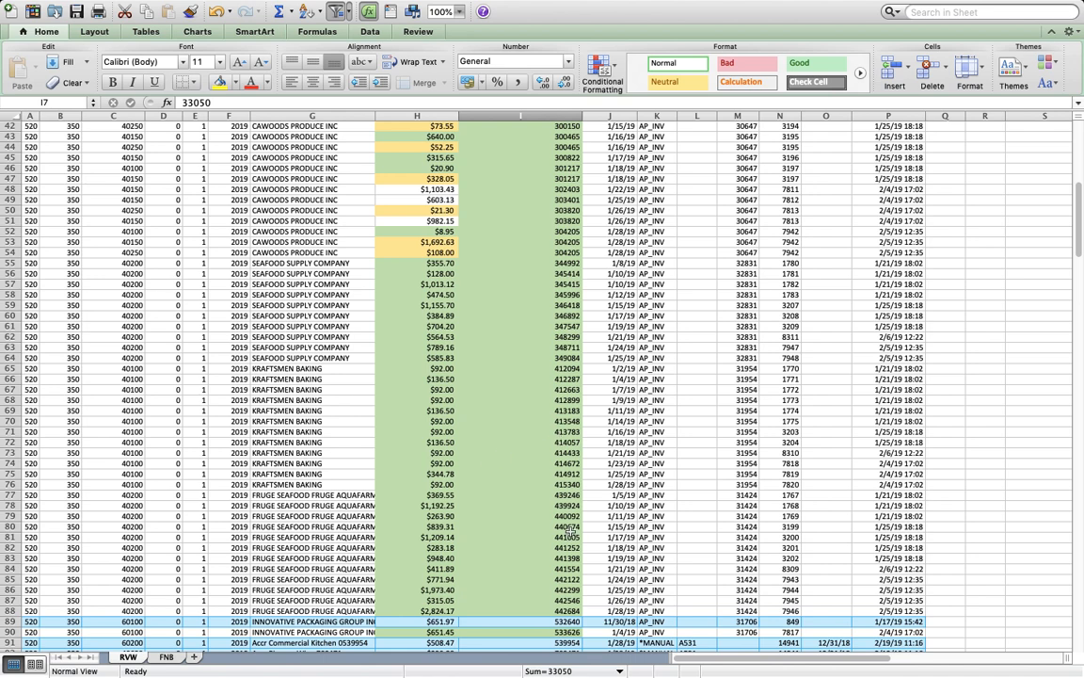
{"action": "scroll", "coordinate": [570, 533], "scroll_direction": "down", "scroll_amount": 8}
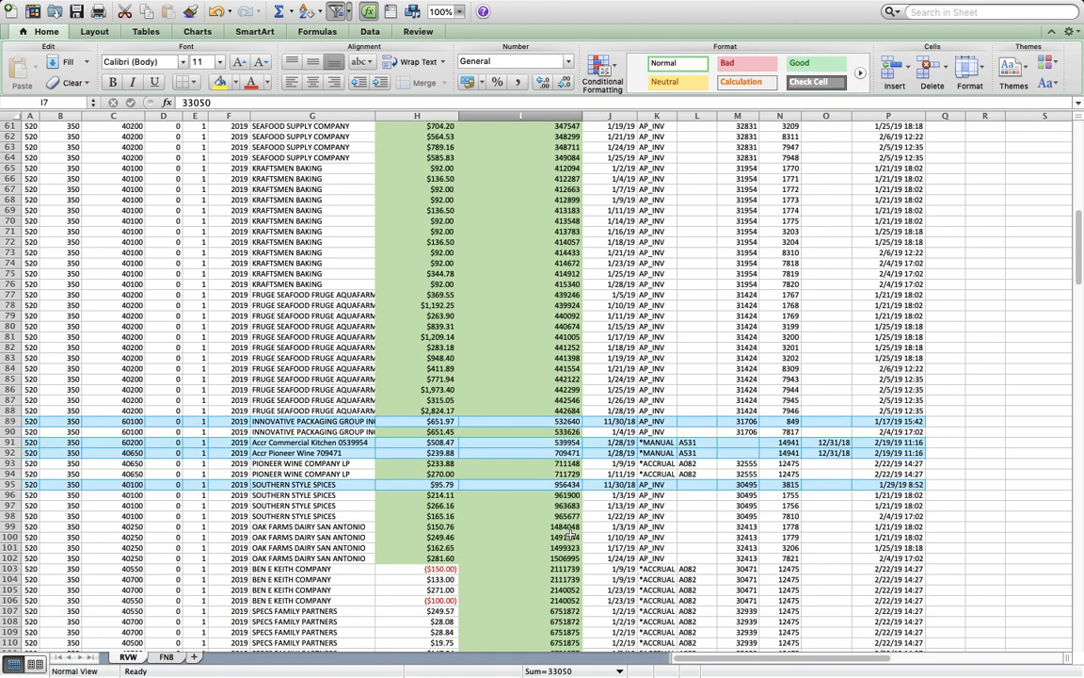
{"action": "scroll", "coordinate": [571, 535], "scroll_direction": "up", "scroll_amount": 2}
{"action": "scroll", "coordinate": [571, 453], "scroll_direction": "up", "scroll_amount": 15}
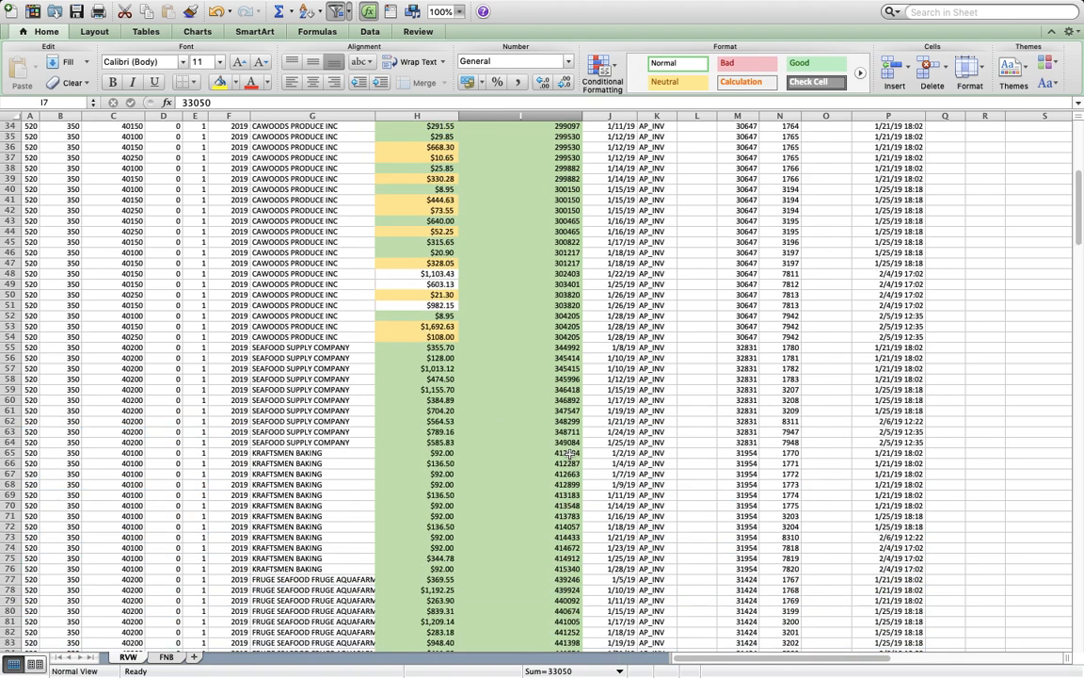
{"action": "scroll", "coordinate": [570, 454], "scroll_direction": "up", "scroll_amount": 5}
{"action": "scroll", "coordinate": [570, 453], "scroll_direction": "down", "scroll_amount": 10}
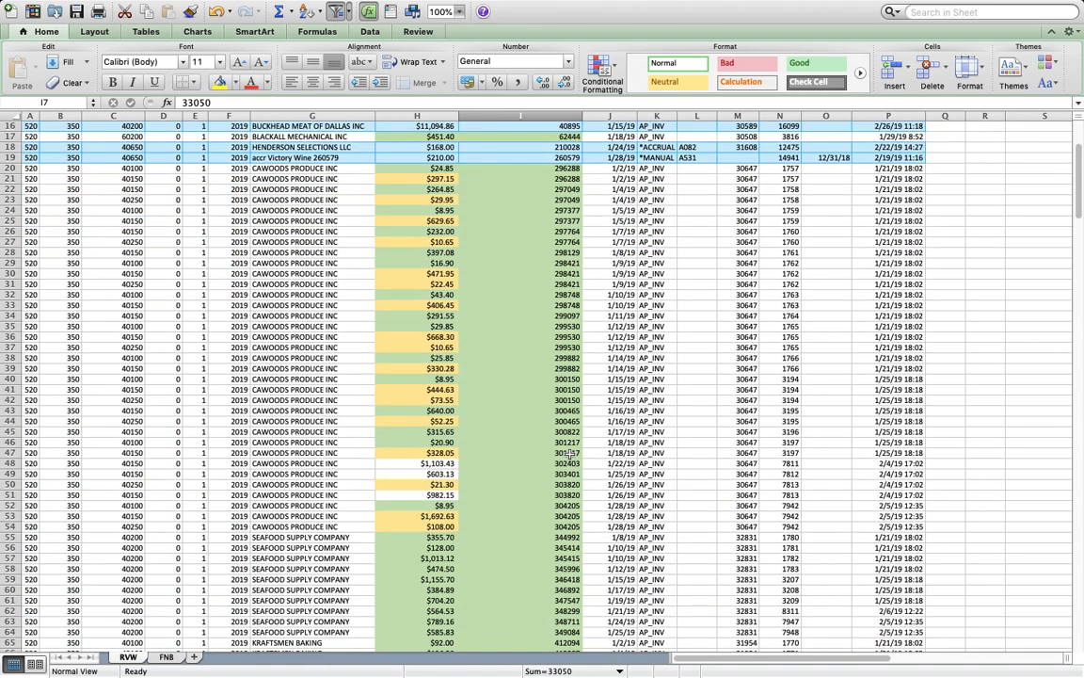
{"action": "scroll", "coordinate": [570, 454], "scroll_direction": "down", "scroll_amount": 12}
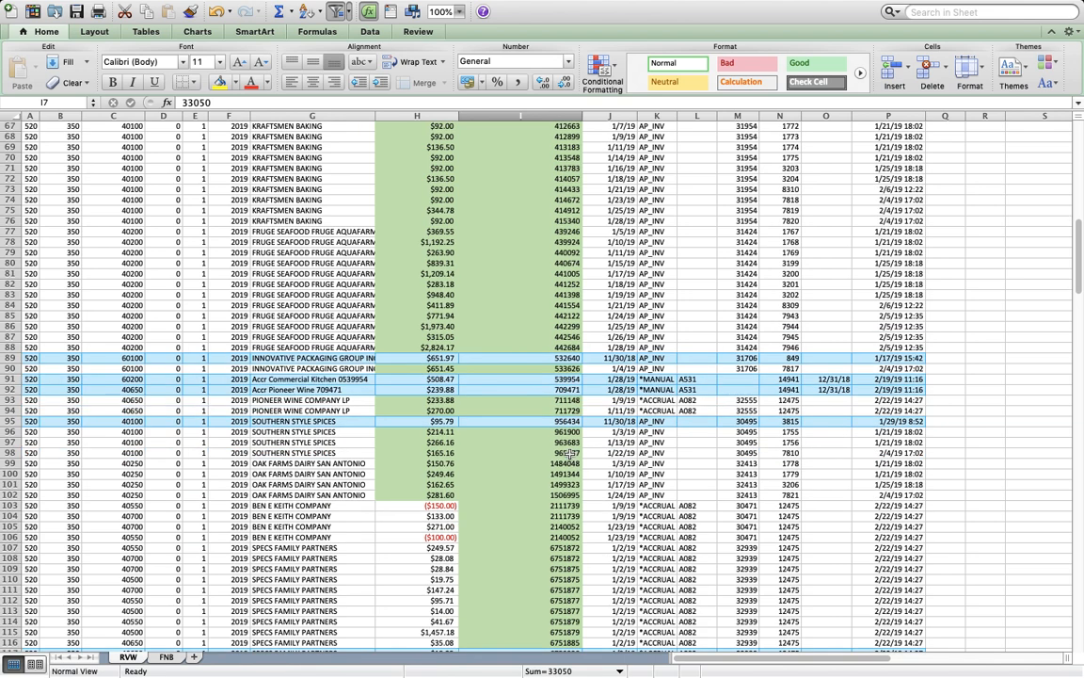
Check the invoice number in FNB cell C138, then go back to the header row of the RVW sheet
{"action": "left_click", "coordinate": [166, 656]}
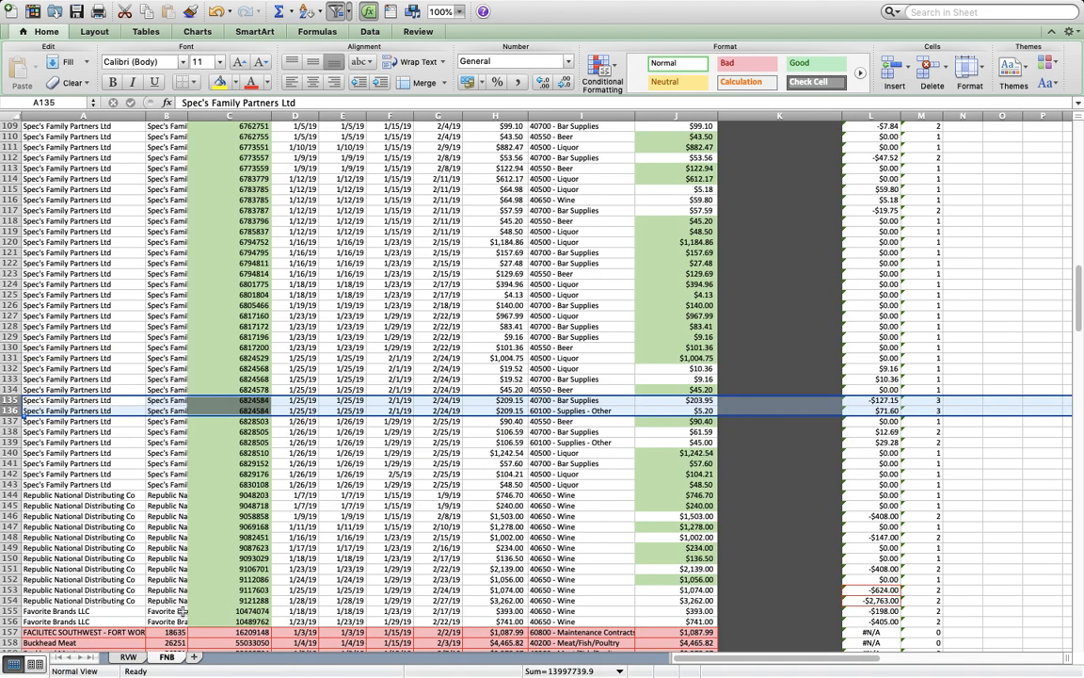
{"action": "left_click", "coordinate": [262, 430]}
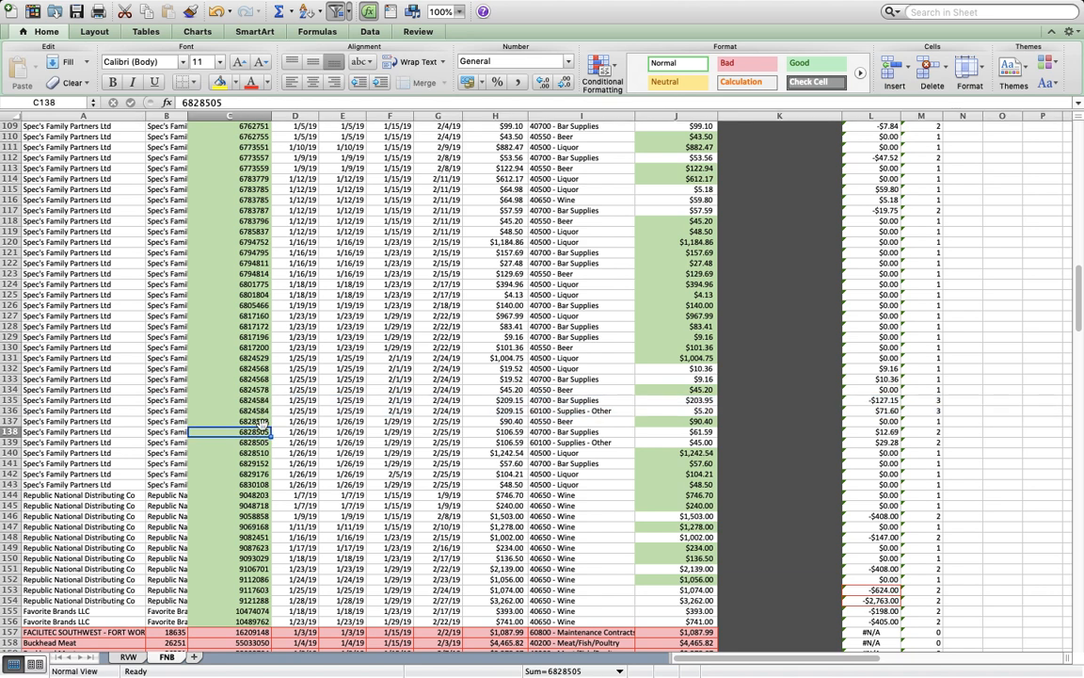
{"action": "left_click", "coordinate": [128, 656]}
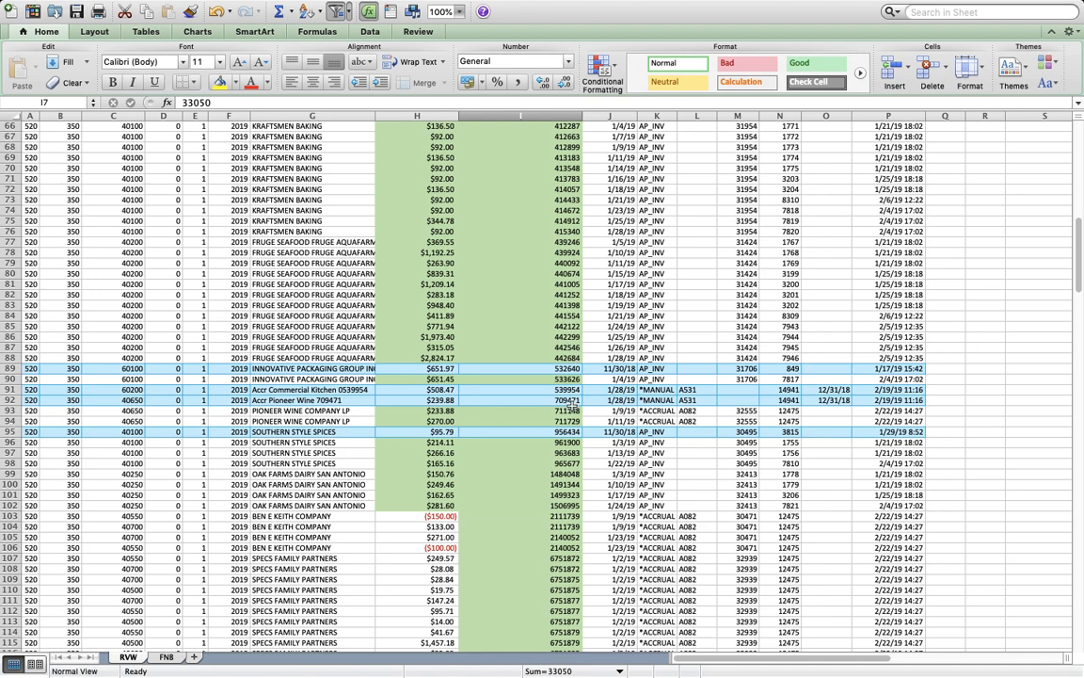
{"action": "scroll", "coordinate": [570, 405], "scroll_direction": "up", "scroll_amount": 20}
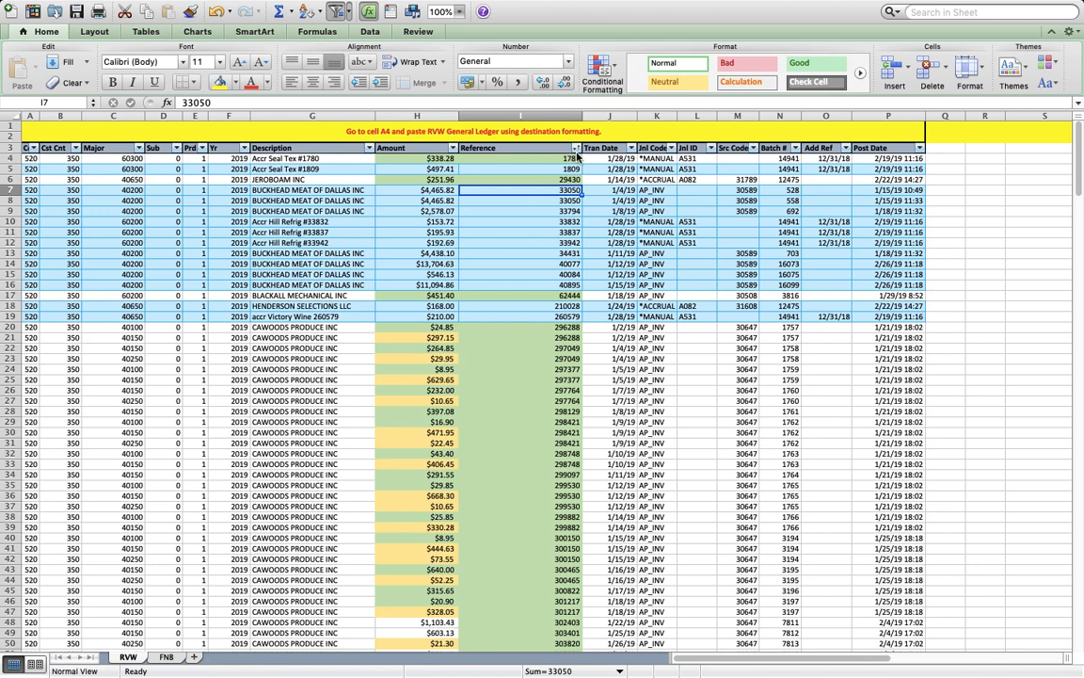
Sort the RVW sheet by the Reference column in ascending order
{"action": "left_click", "coordinate": [575, 149]}
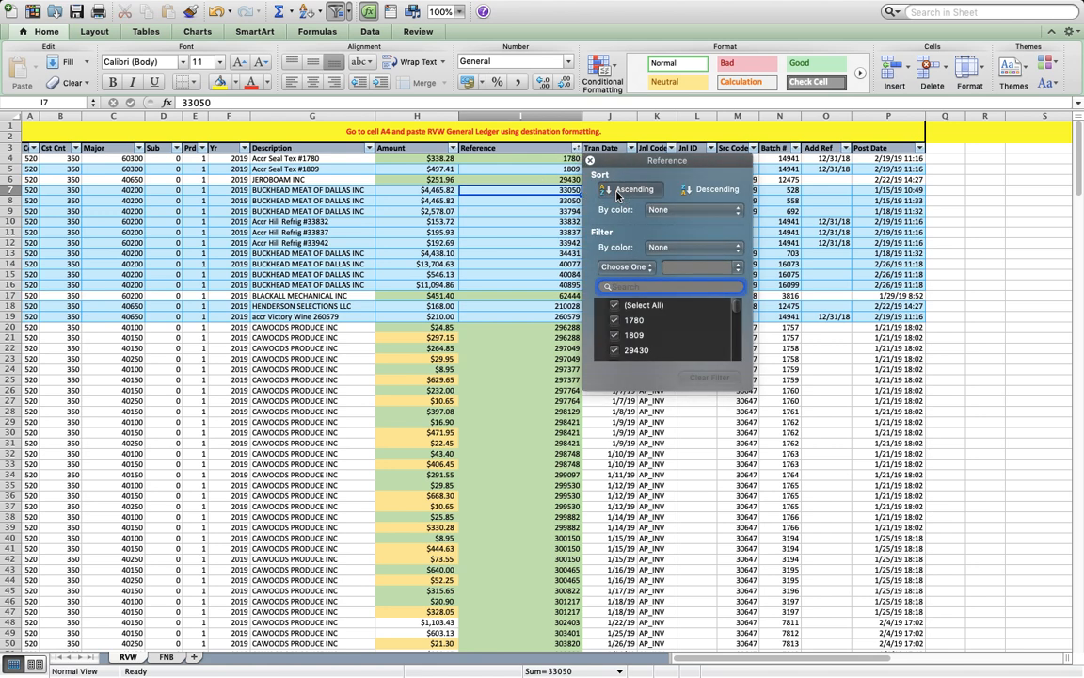
{"action": "left_click", "coordinate": [618, 191]}
{"action": "left_click", "coordinate": [565, 412]}
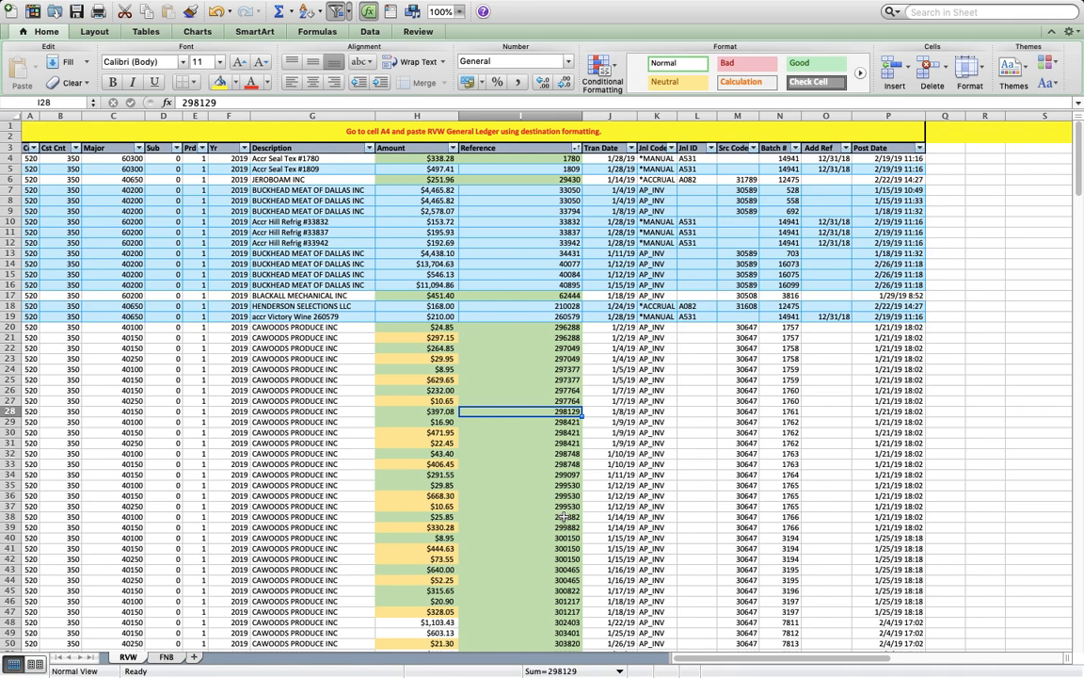
Compare the split Specs Family Partners invoice by selecting its lines in RVW rows 149 to 151 and FNB rows 135 and 136
{"action": "scroll", "coordinate": [563, 517], "scroll_direction": "down", "scroll_amount": 20}
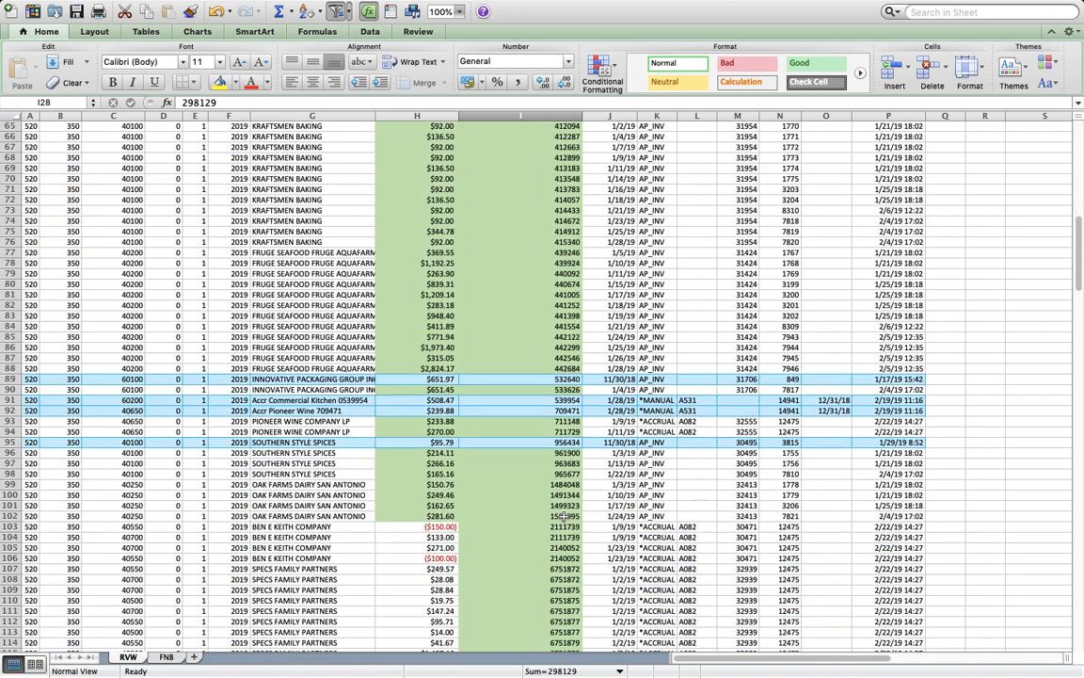
{"action": "scroll", "coordinate": [563, 517], "scroll_direction": "down", "scroll_amount": 8}
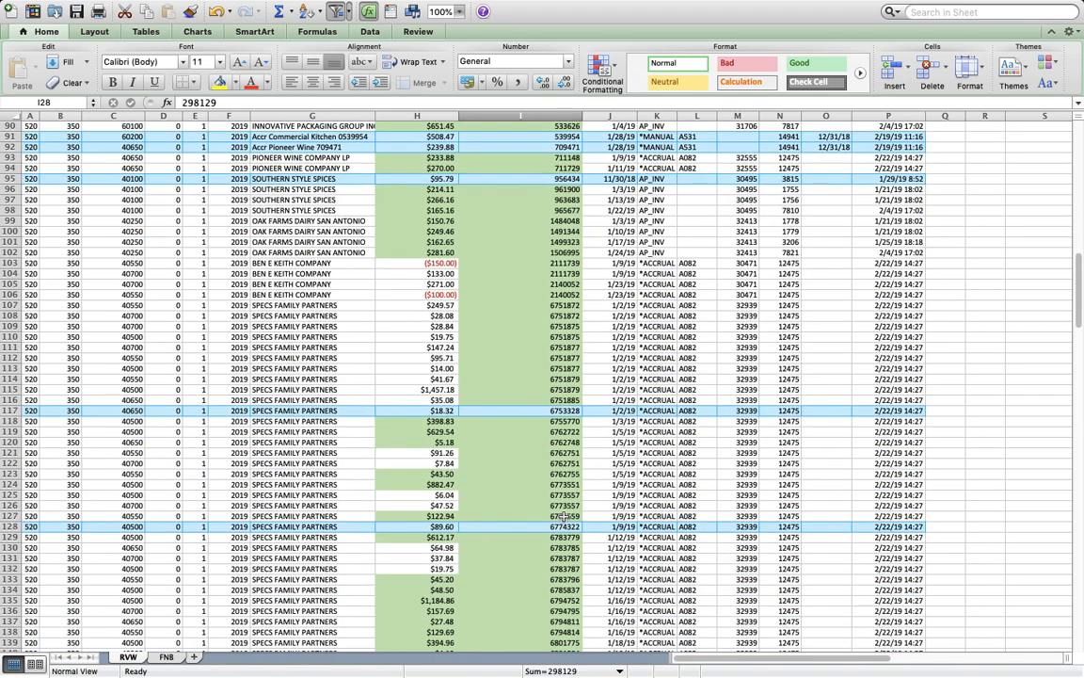
{"action": "scroll", "coordinate": [563, 517], "scroll_direction": "down", "scroll_amount": 4}
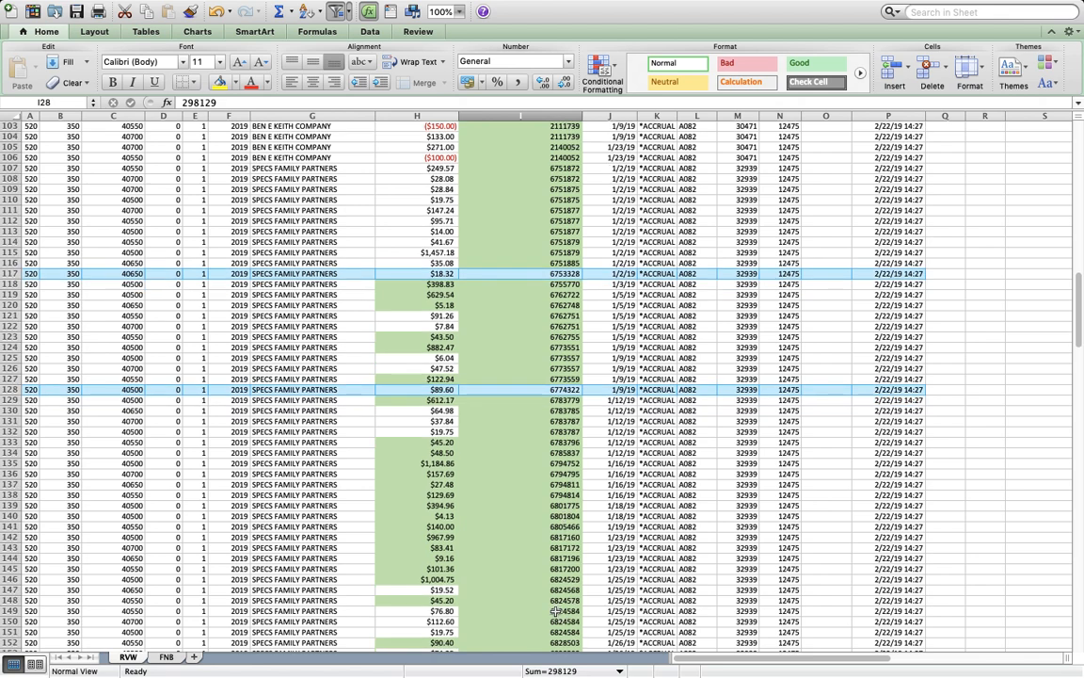
{"action": "left_click_drag", "start_coordinate": [414, 611], "coordinate": [497, 629]}
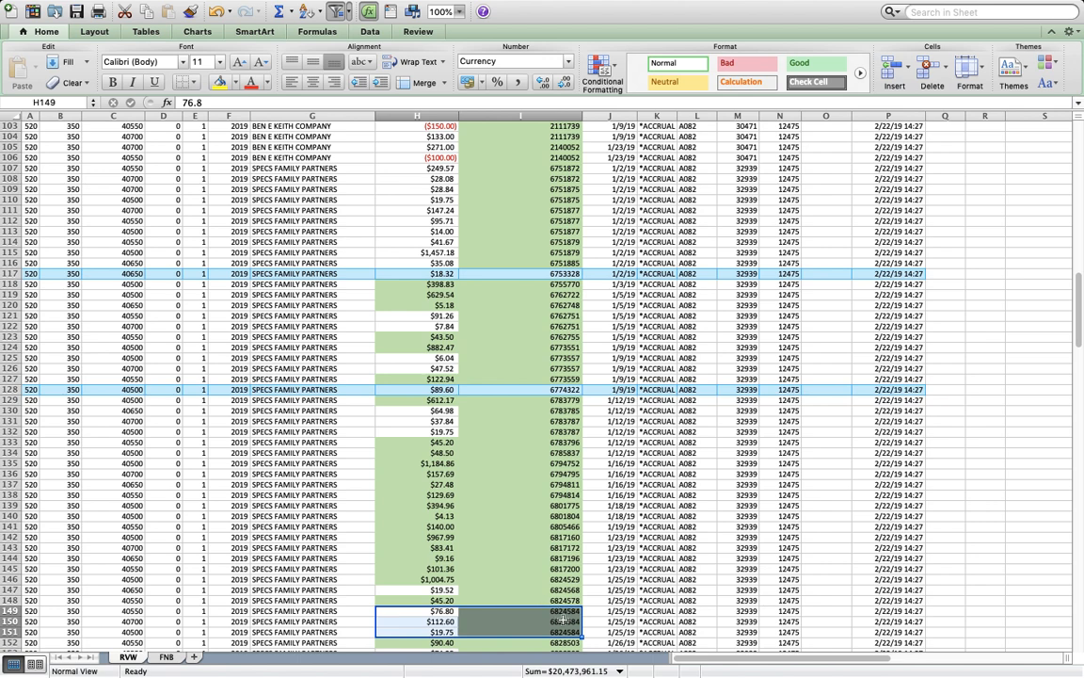
{"action": "left_click", "coordinate": [166, 656]}
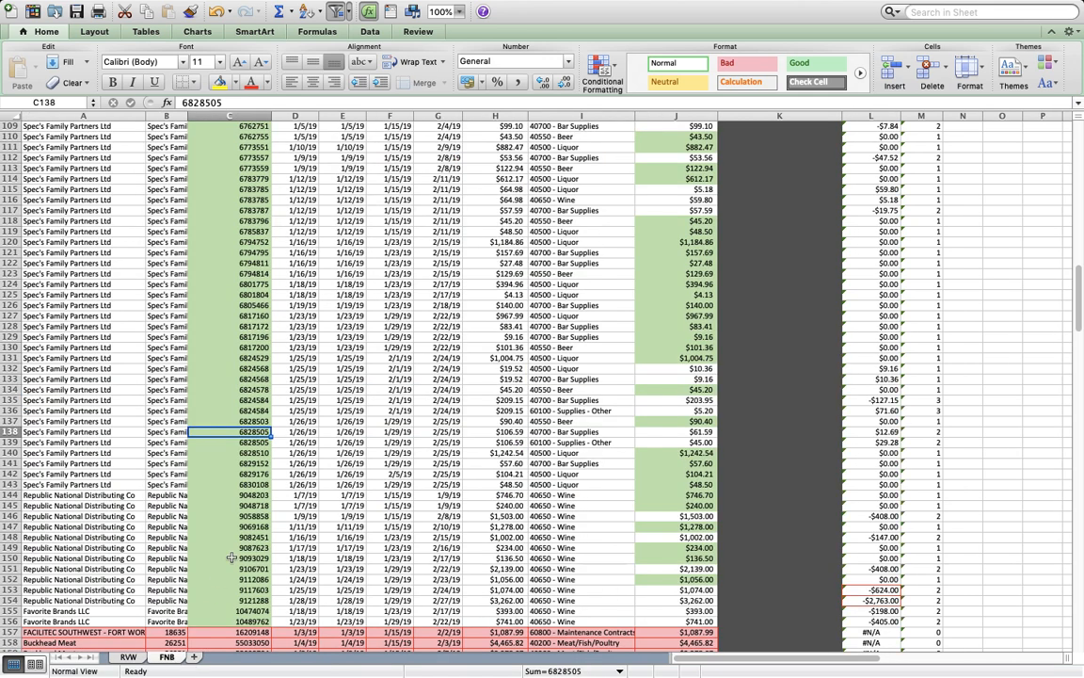
{"action": "left_click_drag", "start_coordinate": [252, 402], "coordinate": [656, 414]}
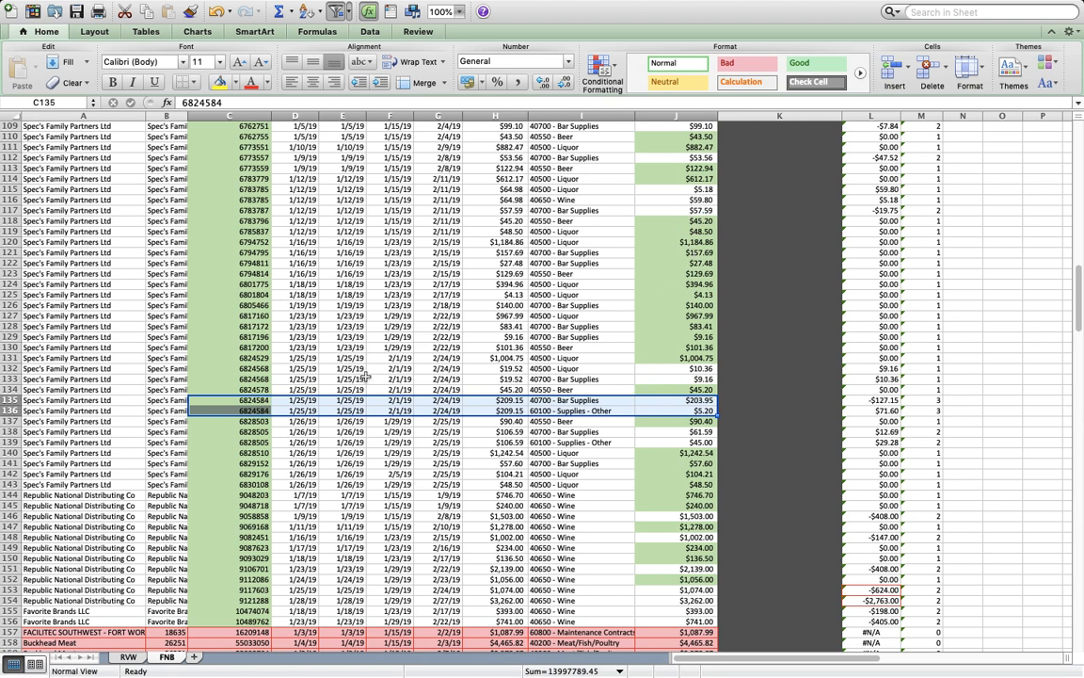
Return to the RVW sheet and sort it by the Major column in ascending order
{"action": "left_click", "coordinate": [129, 658]}
{"action": "scroll", "coordinate": [247, 395], "scroll_direction": "up", "scroll_amount": 15}
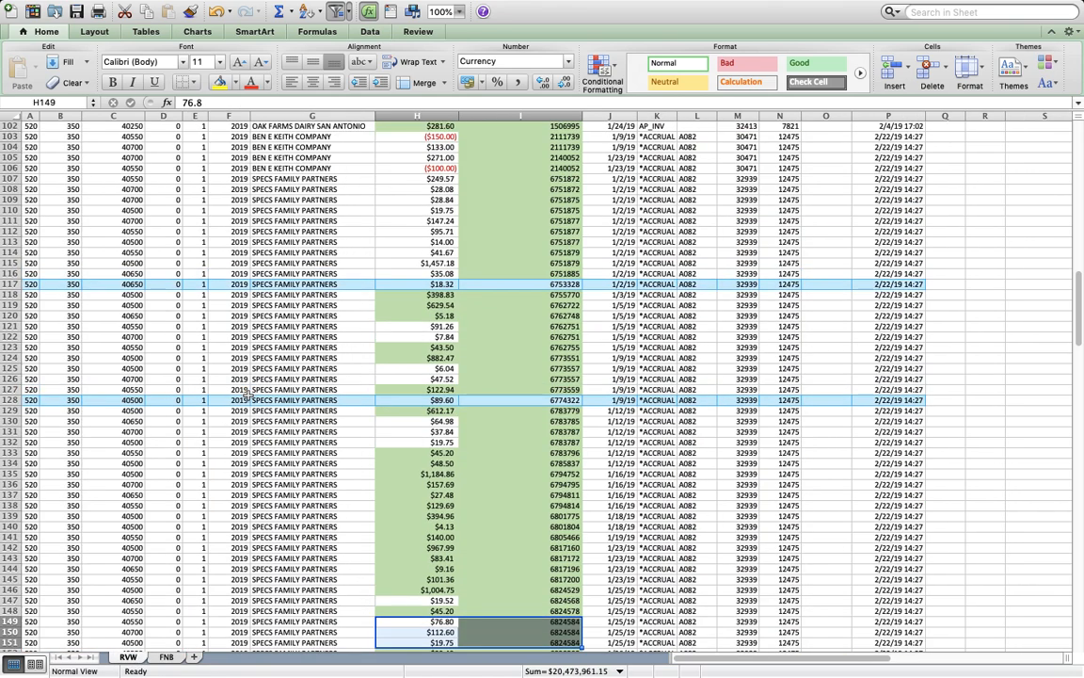
{"action": "scroll", "coordinate": [246, 395], "scroll_direction": "up", "scroll_amount": 7}
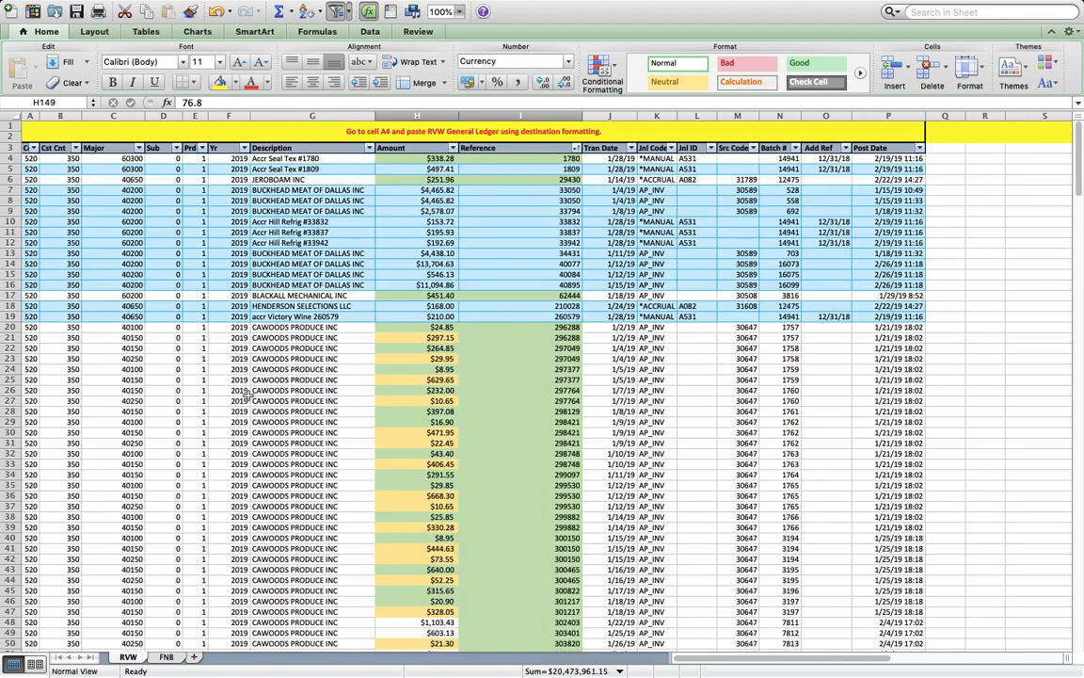
{"action": "left_click", "coordinate": [139, 148]}
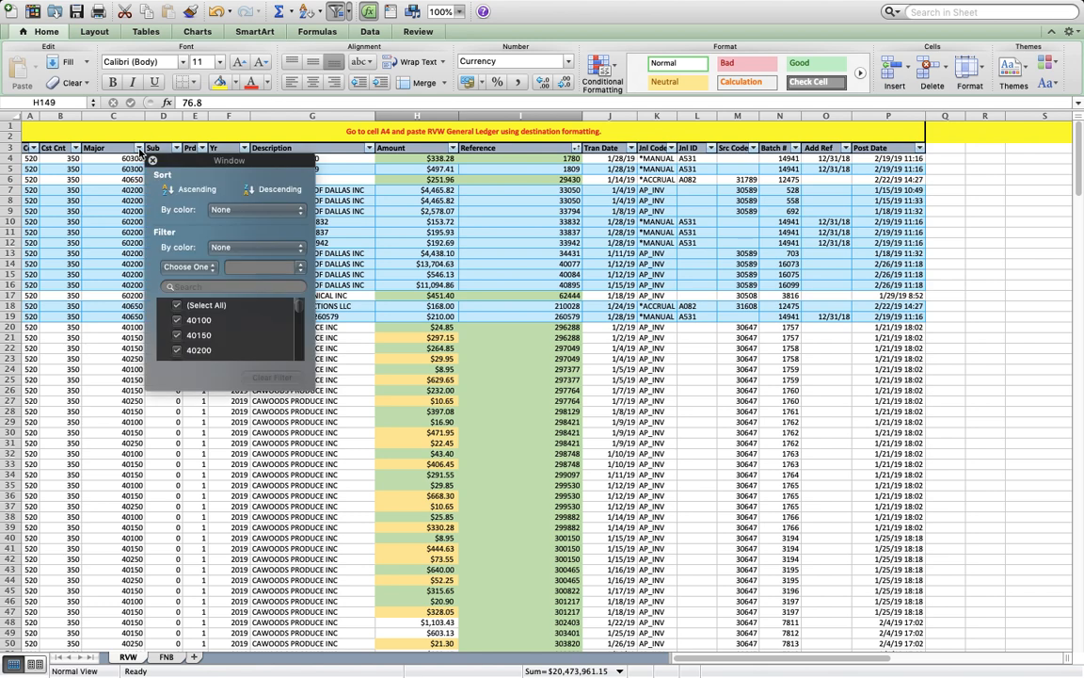
{"action": "left_click", "coordinate": [182, 195]}
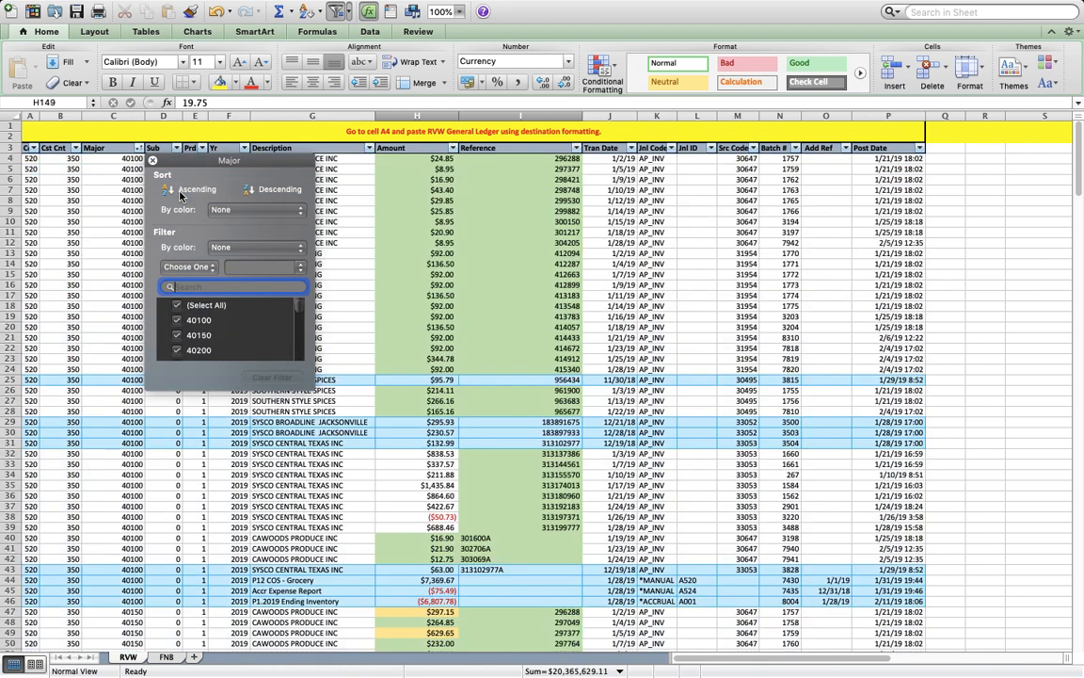
{"action": "scroll", "coordinate": [255, 497], "scroll_direction": "down", "scroll_amount": 20}
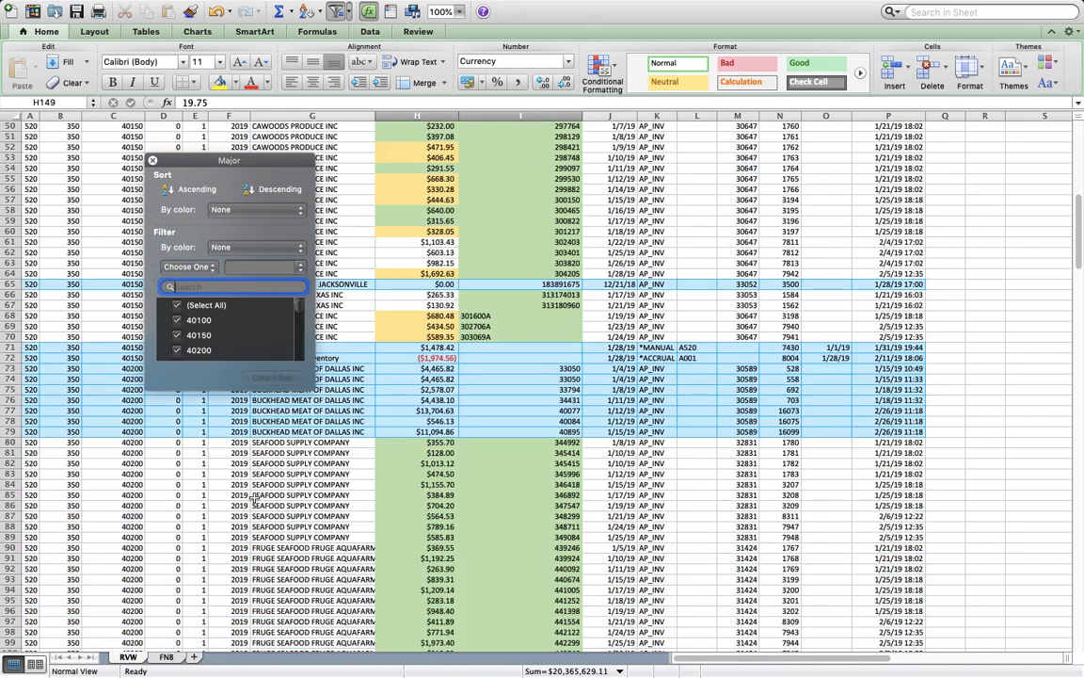
{"action": "left_click", "coordinate": [254, 497]}
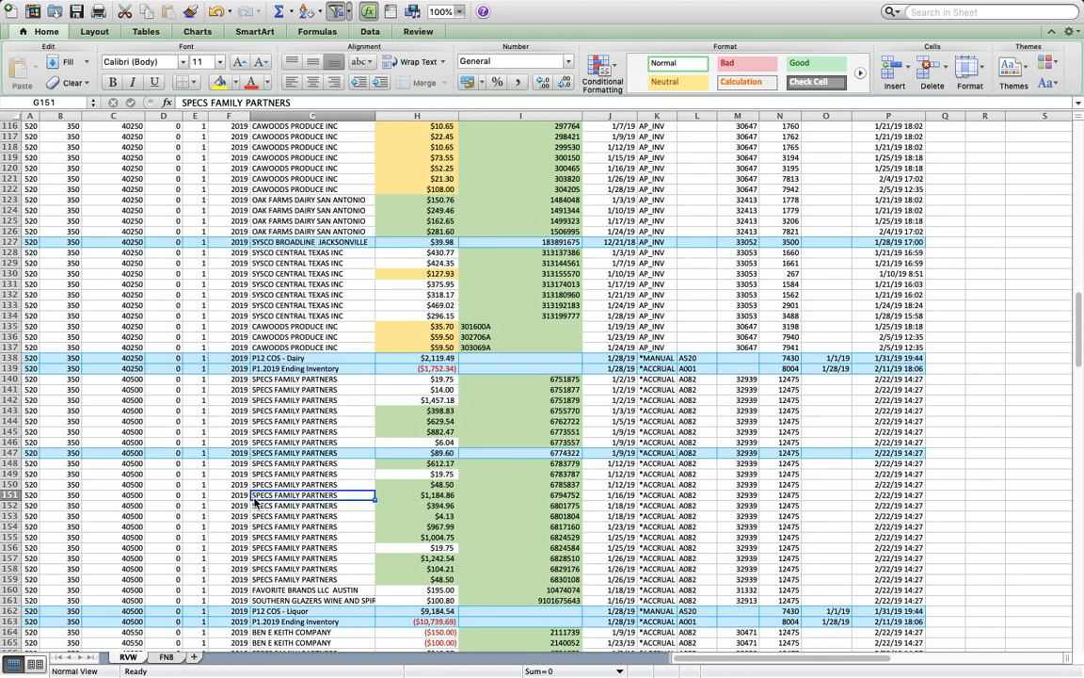
Review the RVW rows grouped by Major account down to the last entry in row 308, then return to the header row
{"action": "scroll", "coordinate": [254, 499], "scroll_direction": "down", "scroll_amount": 8}
{"action": "scroll", "coordinate": [254, 501], "scroll_direction": "down", "scroll_amount": 20}
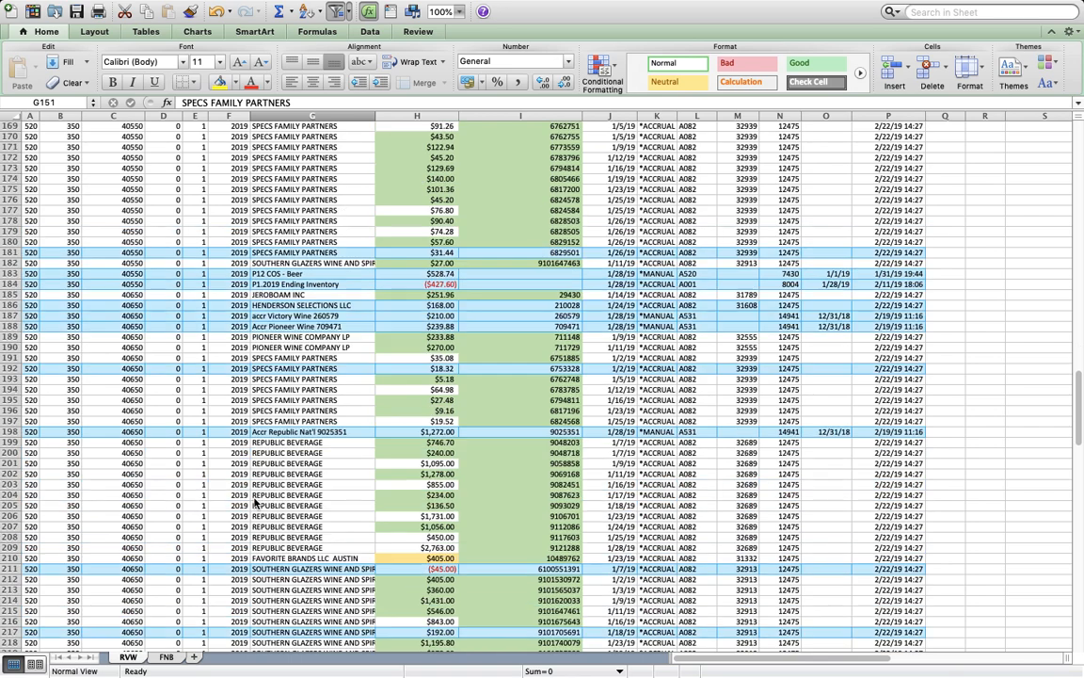
{"action": "scroll", "coordinate": [254, 502], "scroll_direction": "down", "scroll_amount": 20}
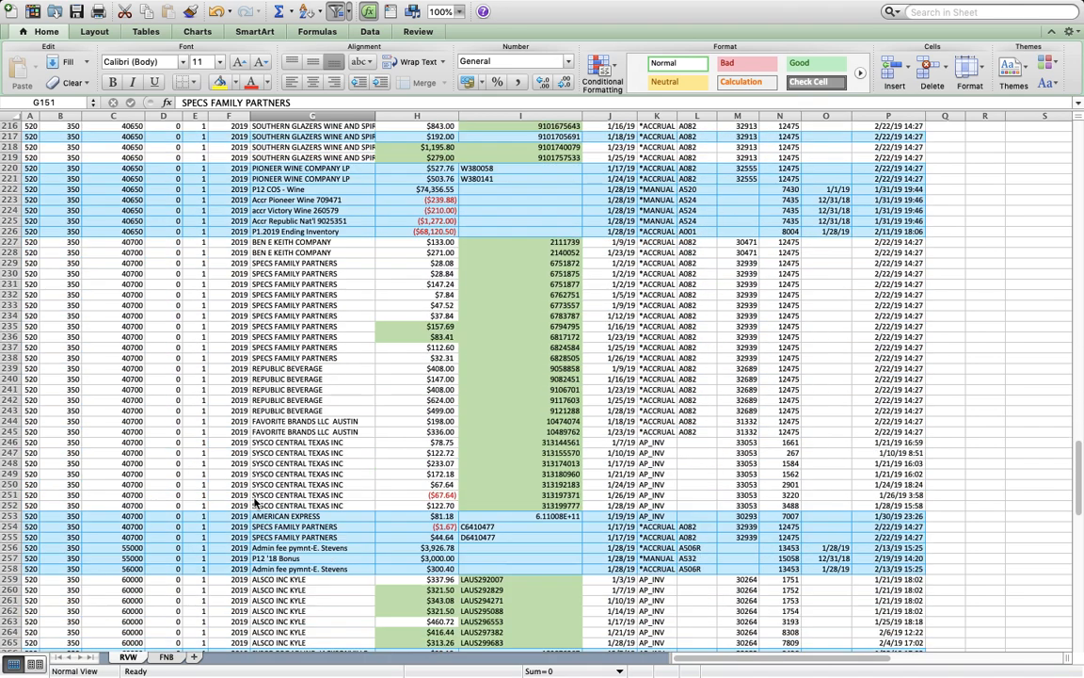
{"action": "scroll", "coordinate": [254, 504], "scroll_direction": "down", "scroll_amount": 20}
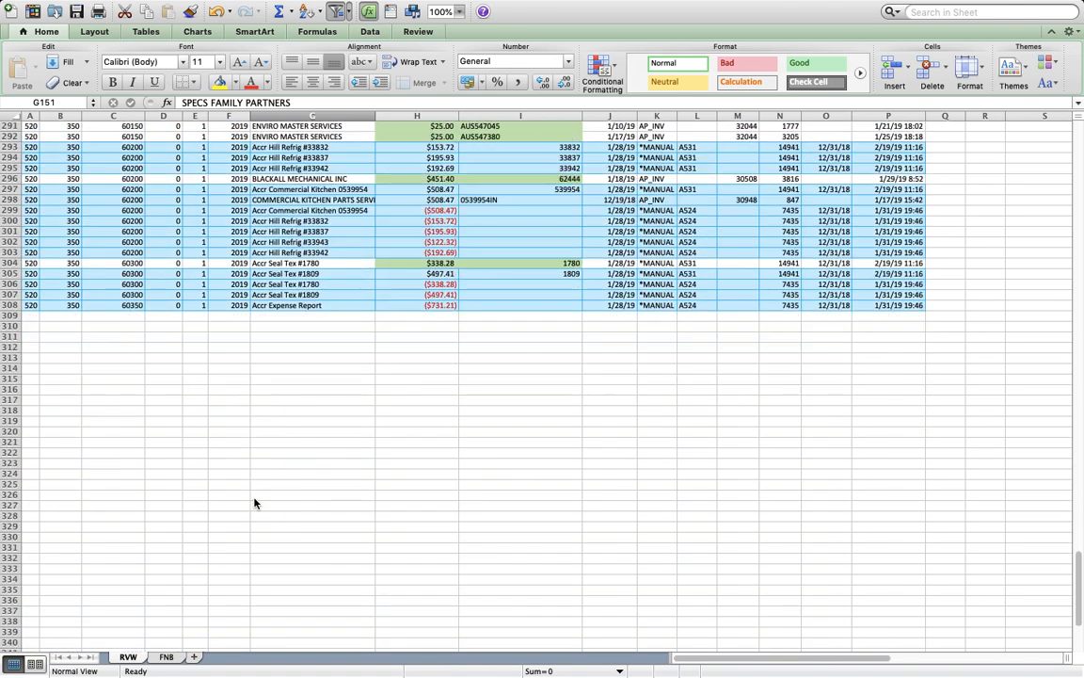
{"action": "scroll", "coordinate": [254, 504], "scroll_direction": "up", "scroll_amount": 20}
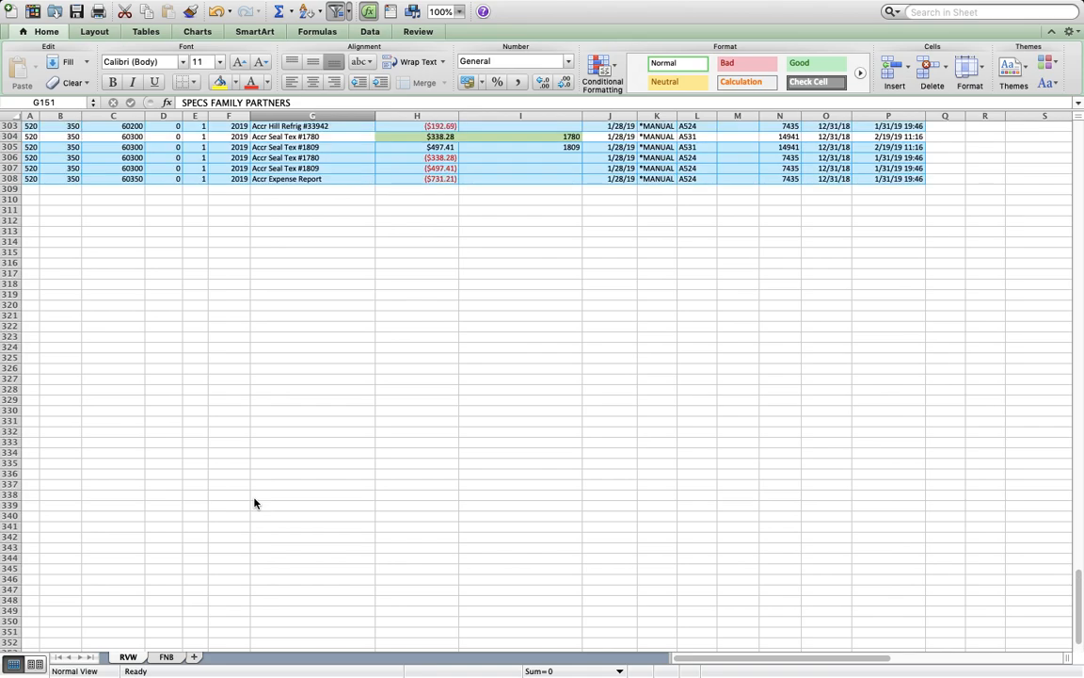
{"action": "scroll", "coordinate": [254, 504], "scroll_direction": "up", "scroll_amount": 20}
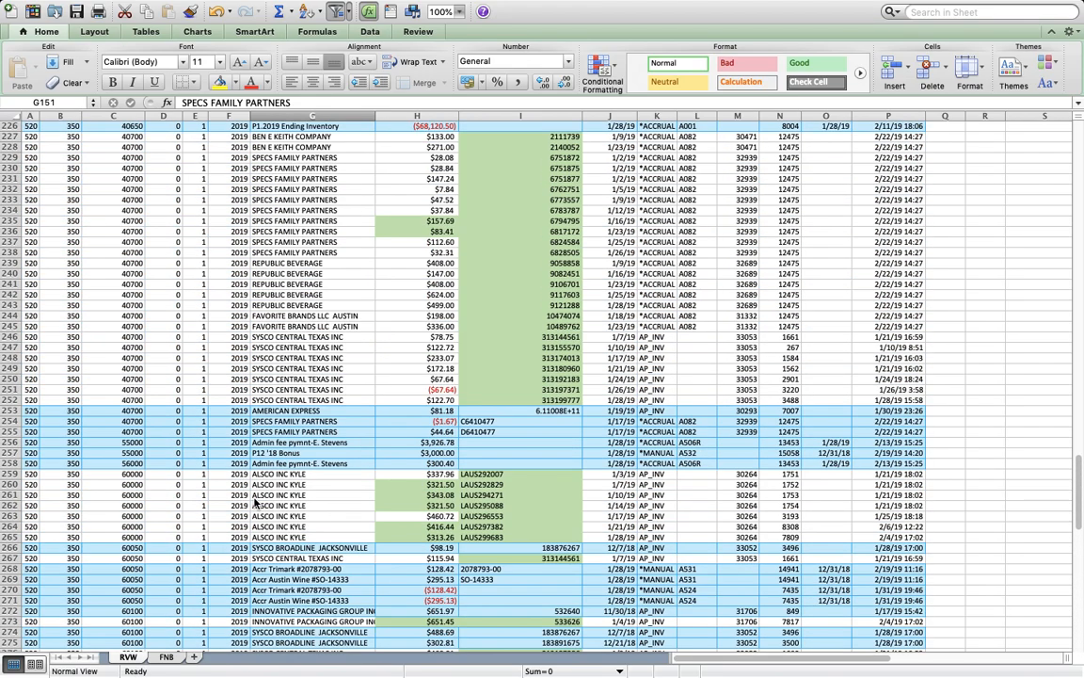
{"action": "scroll", "coordinate": [255, 504], "scroll_direction": "up", "scroll_amount": 20}
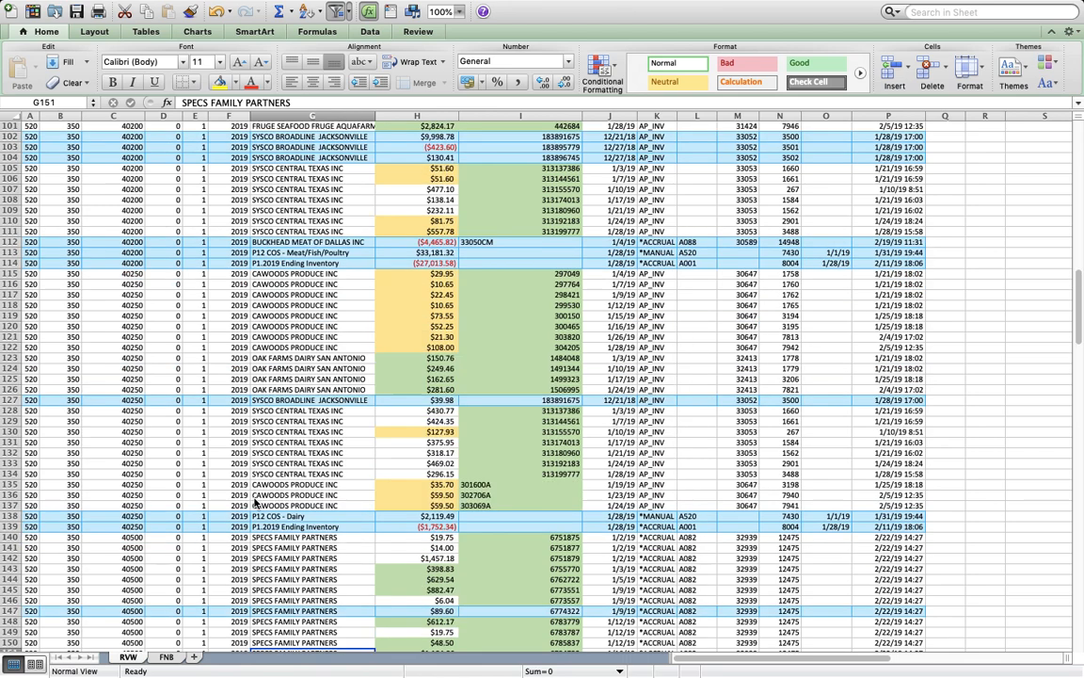
{"action": "scroll", "coordinate": [254, 504], "scroll_direction": "up", "scroll_amount": 6}
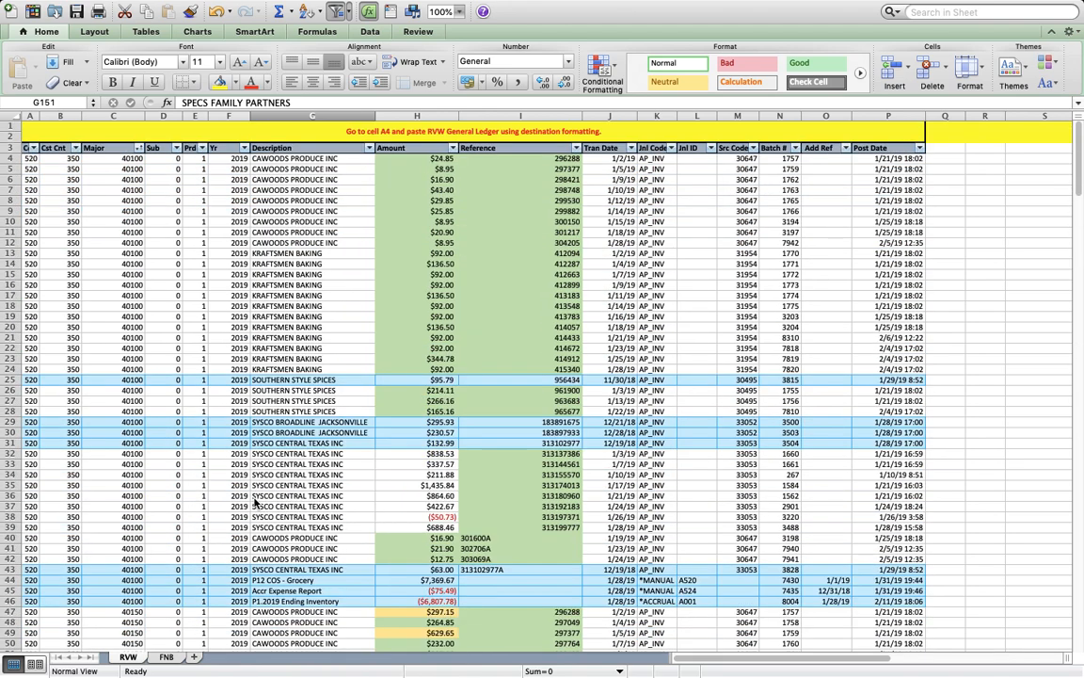
Delete rows 181 to 192 from the RVW sheet, from the blue Specs Family Partners beer line to the blue Specs Family Partners wine line
{"action": "scroll", "coordinate": [254, 503], "scroll_direction": "down", "scroll_amount": 7}
{"action": "scroll", "coordinate": [254, 503], "scroll_direction": "down", "scroll_amount": 17}
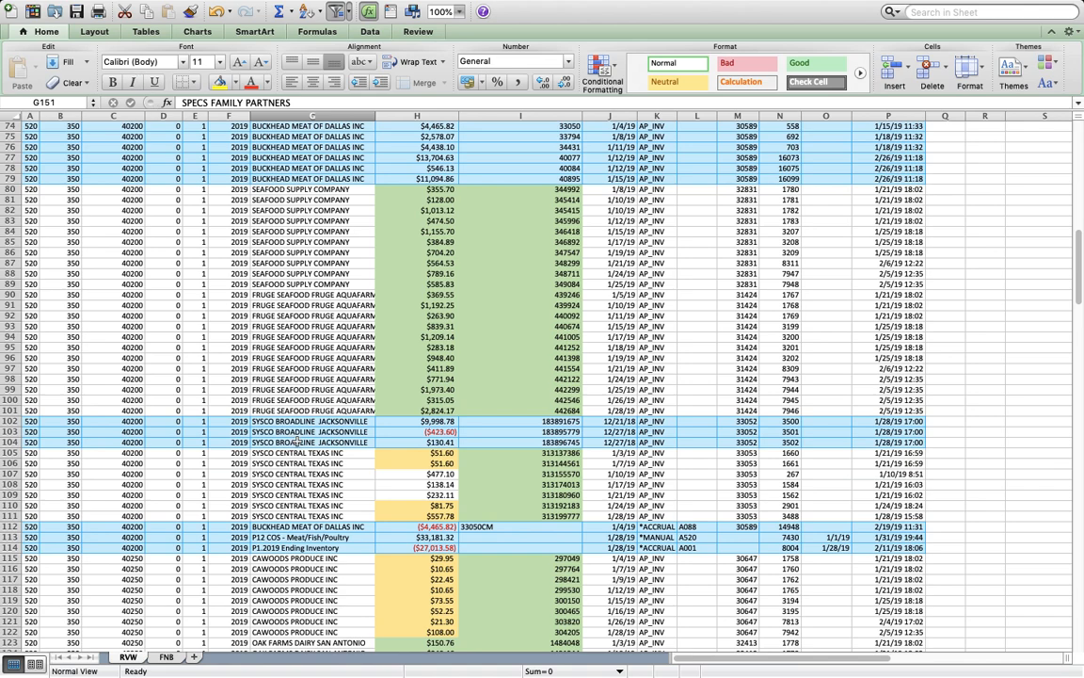
{"action": "scroll", "coordinate": [297, 442], "scroll_direction": "down", "scroll_amount": 17}
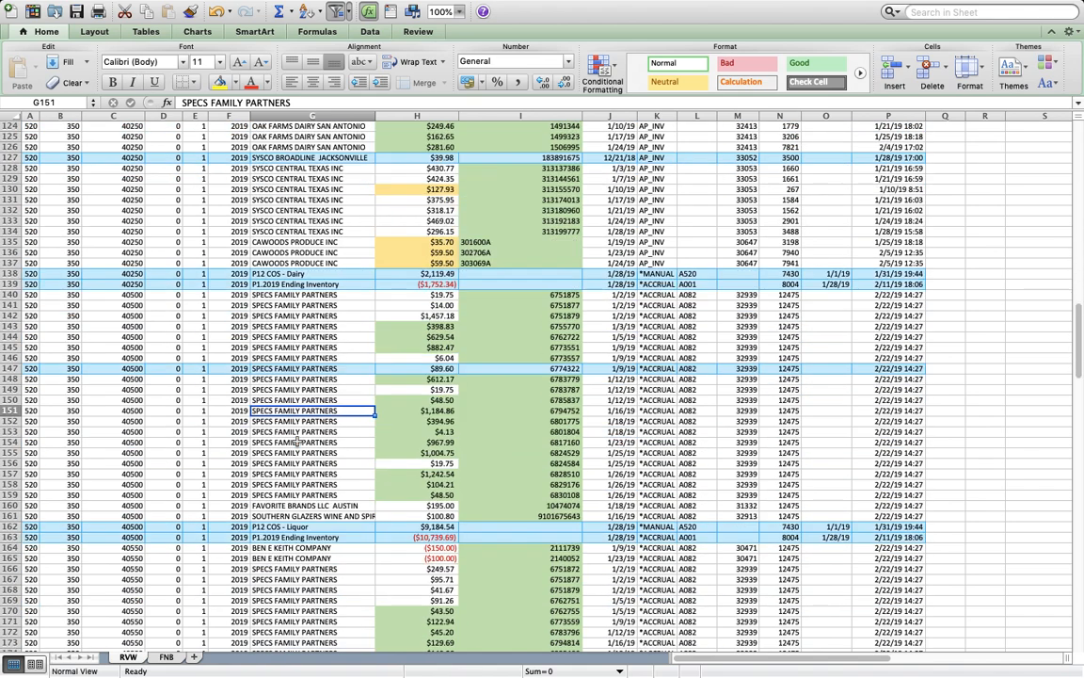
{"action": "scroll", "coordinate": [297, 443], "scroll_direction": "down", "scroll_amount": 9}
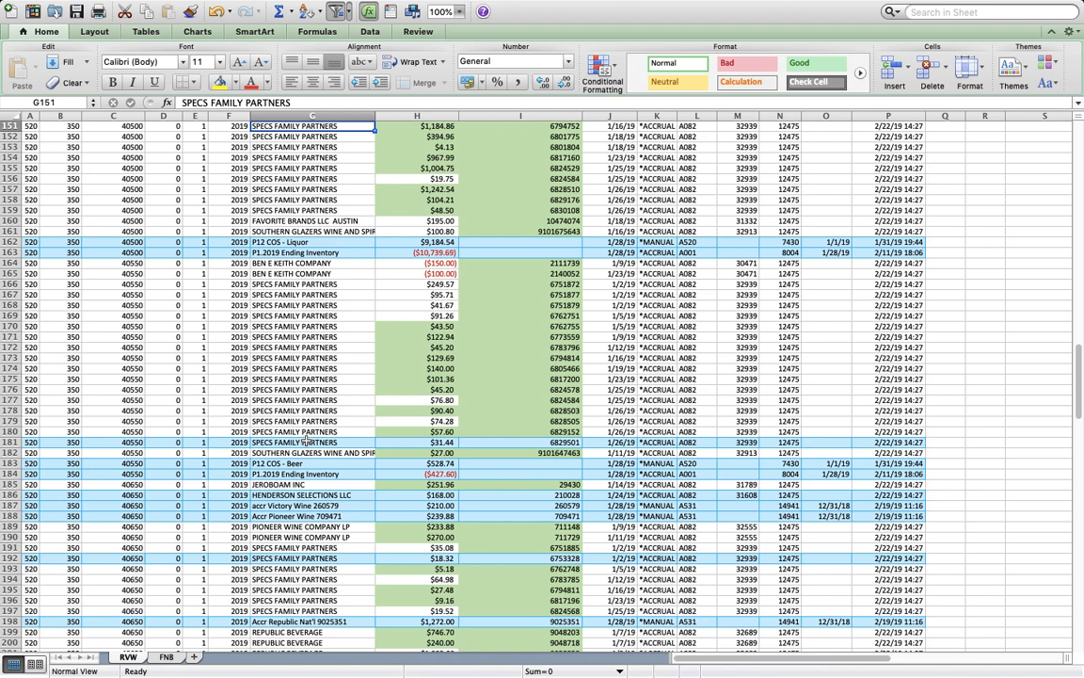
{"action": "left_click_drag", "start_coordinate": [8, 442], "coordinate": [5, 557]}
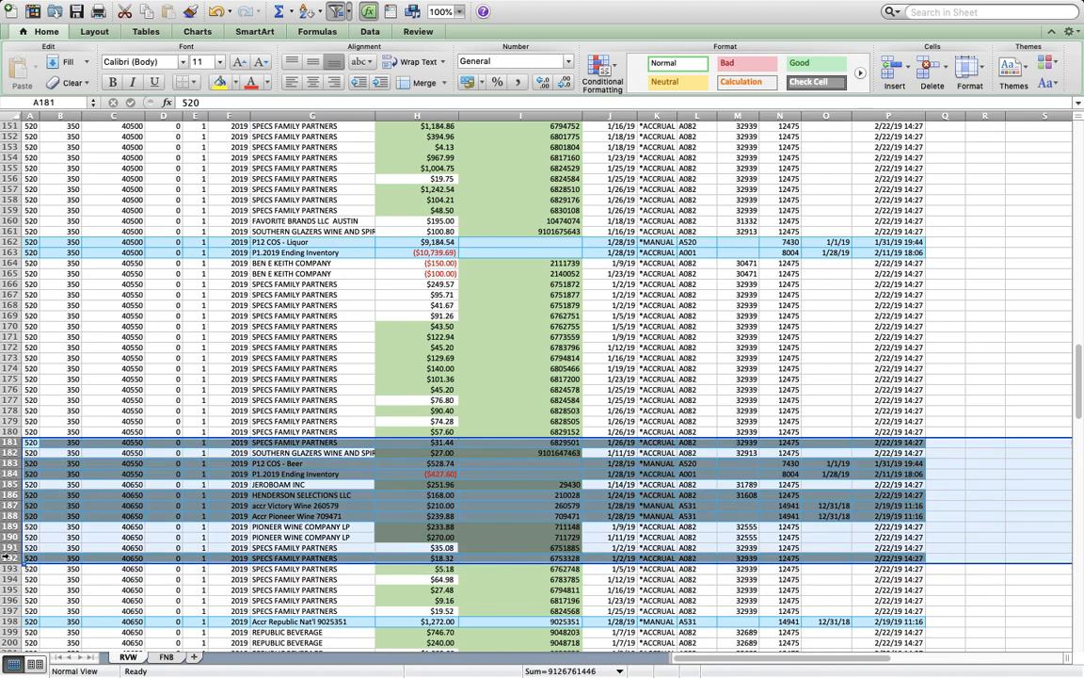
{"action": "right_click", "coordinate": [6, 557]}
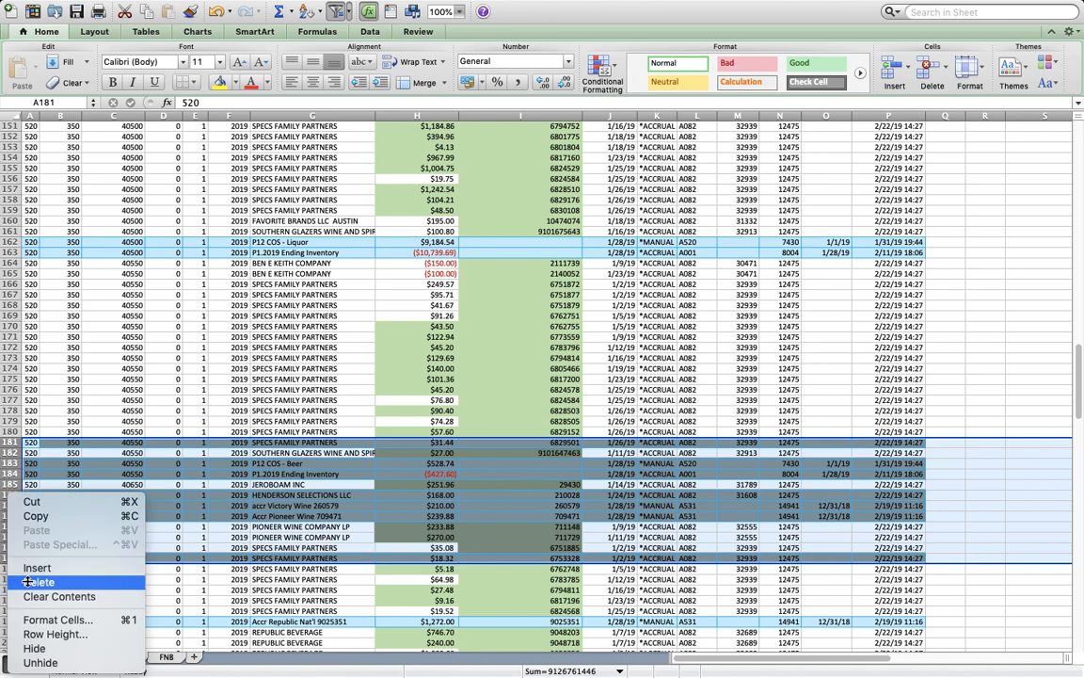
{"action": "left_click", "coordinate": [30, 582]}
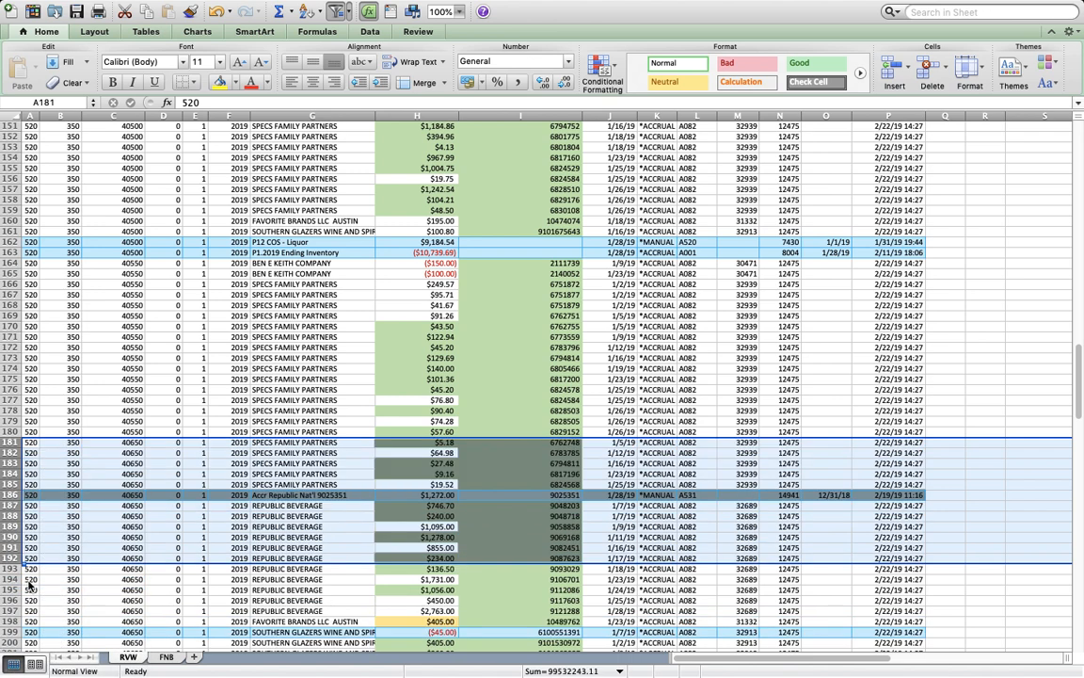
{"action": "left_click", "coordinate": [156, 388]}
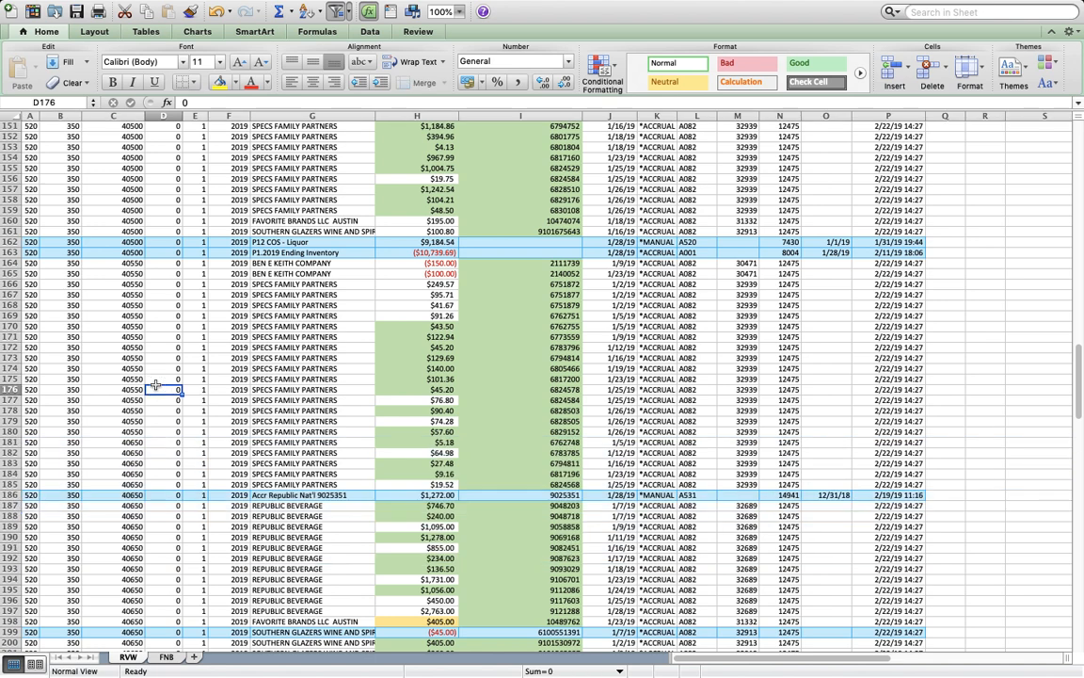
{"action": "scroll", "coordinate": [156, 388], "scroll_direction": "up", "scroll_amount": 5}
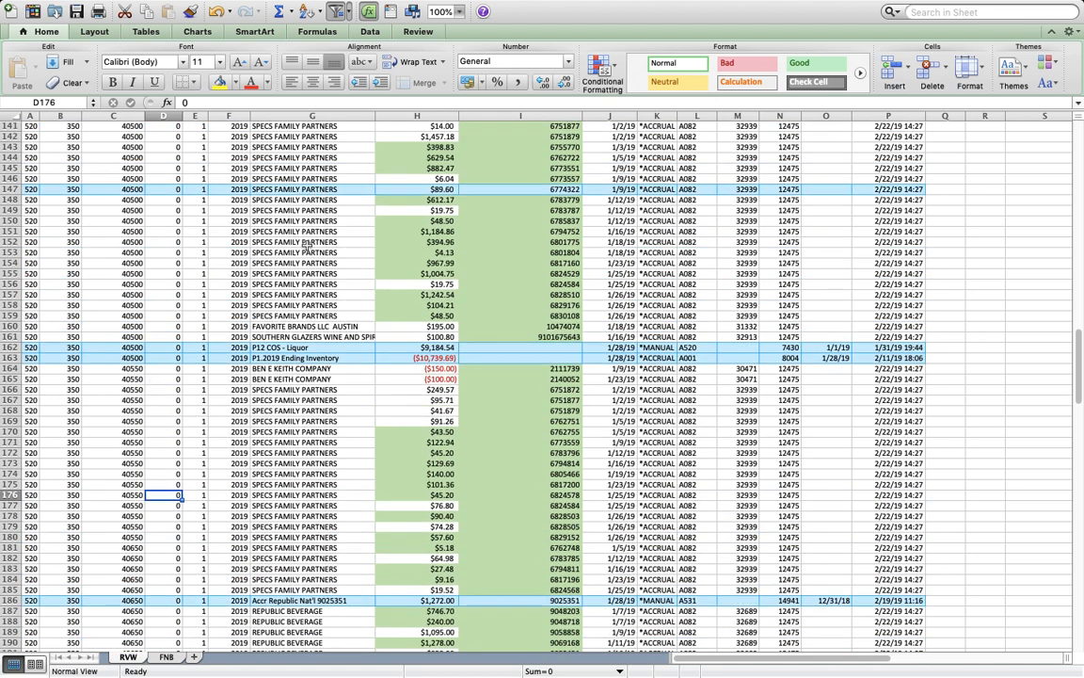
{"action": "mouse_move", "coordinate": [277, 6]}
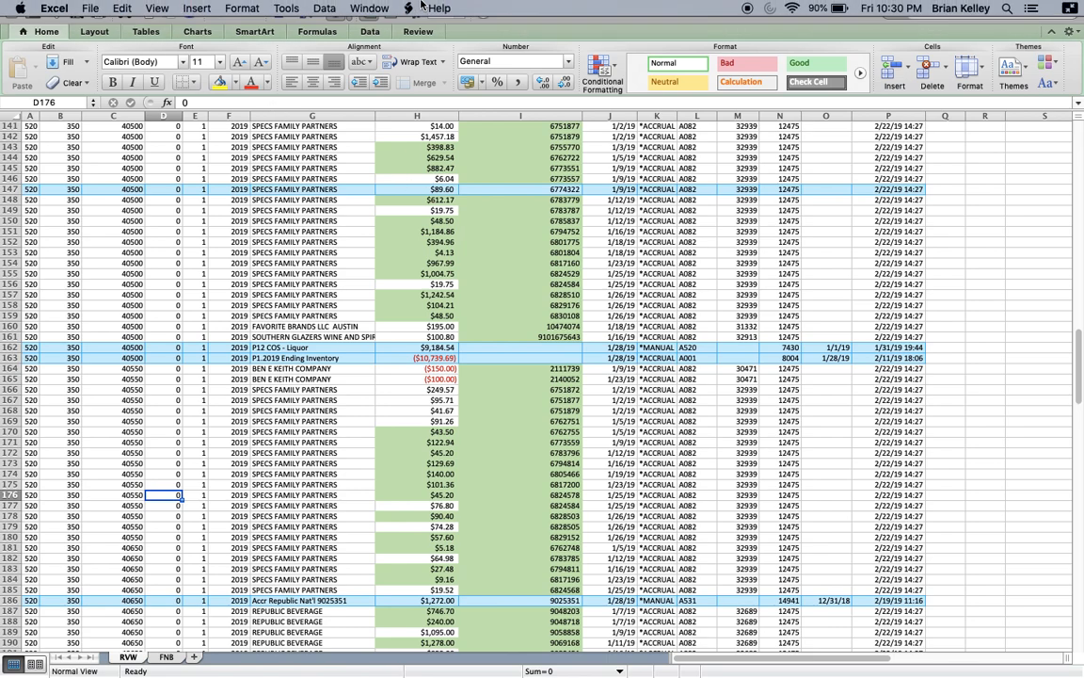
{"action": "scroll", "coordinate": [282, 7], "scroll_direction": "up", "scroll_amount": 20}
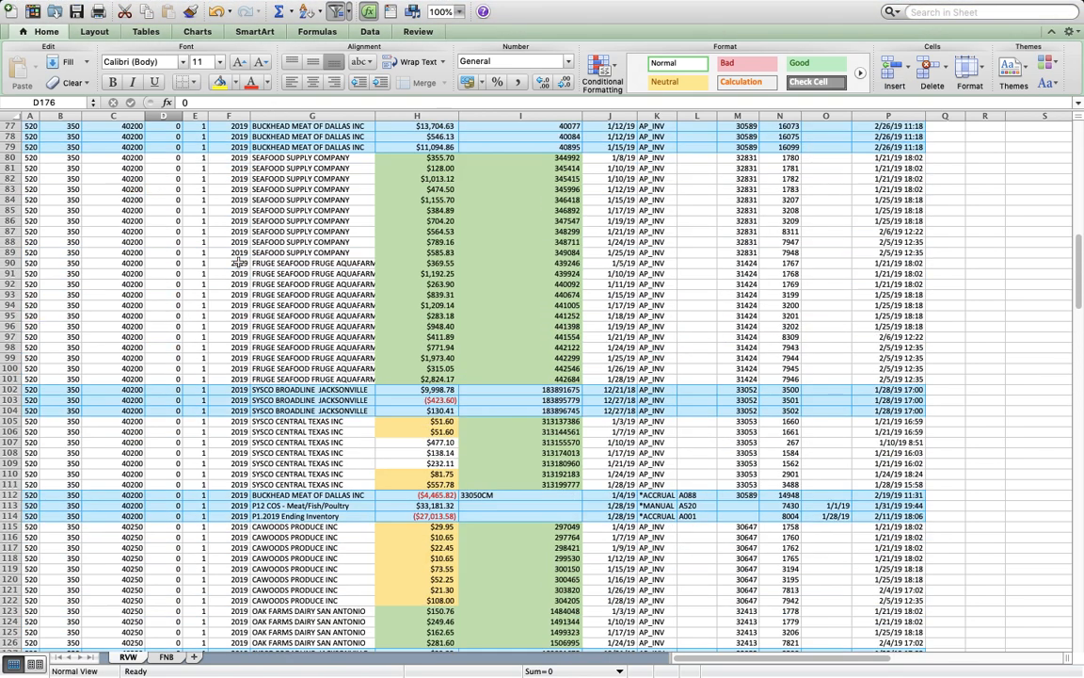